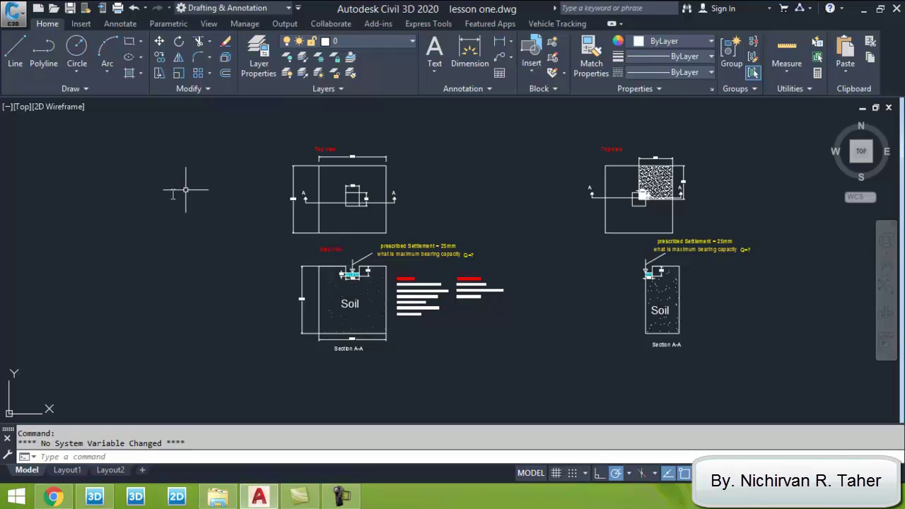
Step: Examine the full foundation's side view, including the footing dimensions, embedment depth and the prescribed settlement note
{"action": "scroll", "coordinate": [319, 328], "scroll_direction": "up", "scroll_amount": 3}
{"action": "scroll", "coordinate": [339, 346], "scroll_direction": "down", "scroll_amount": 2}
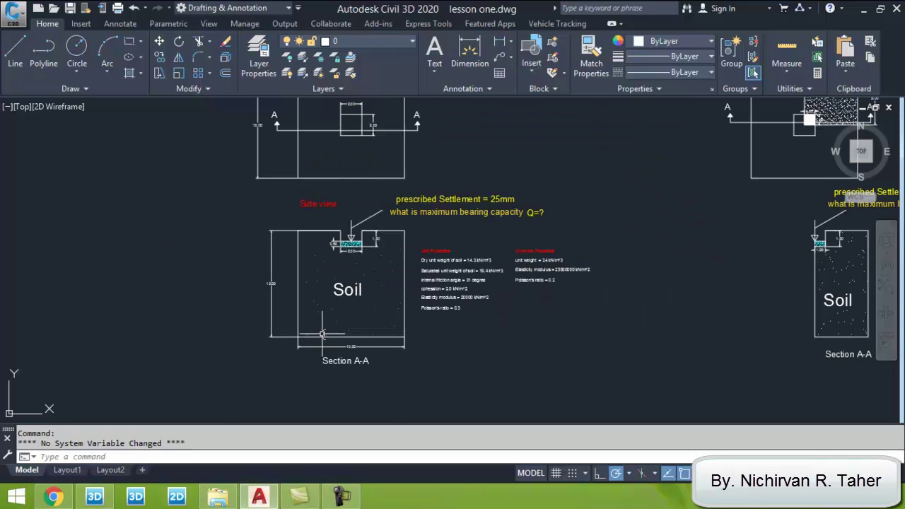
{"action": "scroll", "coordinate": [416, 215], "scroll_direction": "up", "scroll_amount": 2}
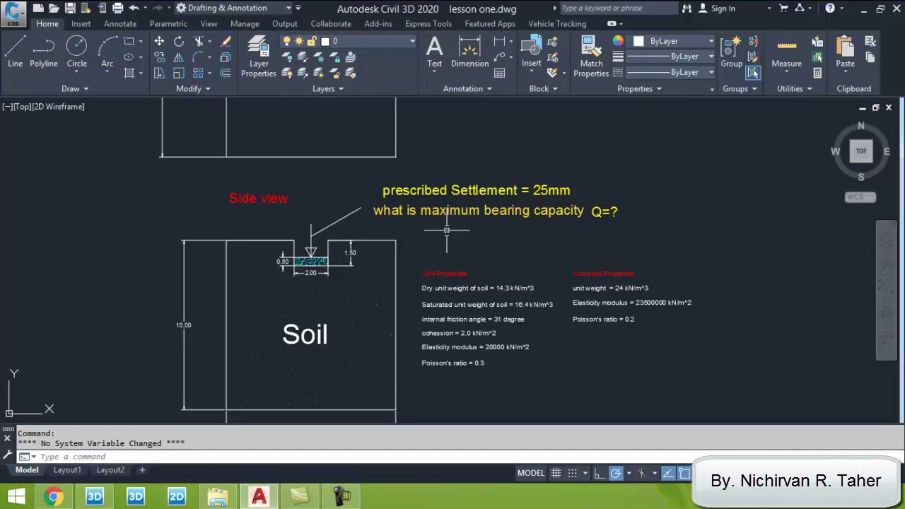
{"action": "scroll", "coordinate": [442, 223], "scroll_direction": "down", "scroll_amount": 4}
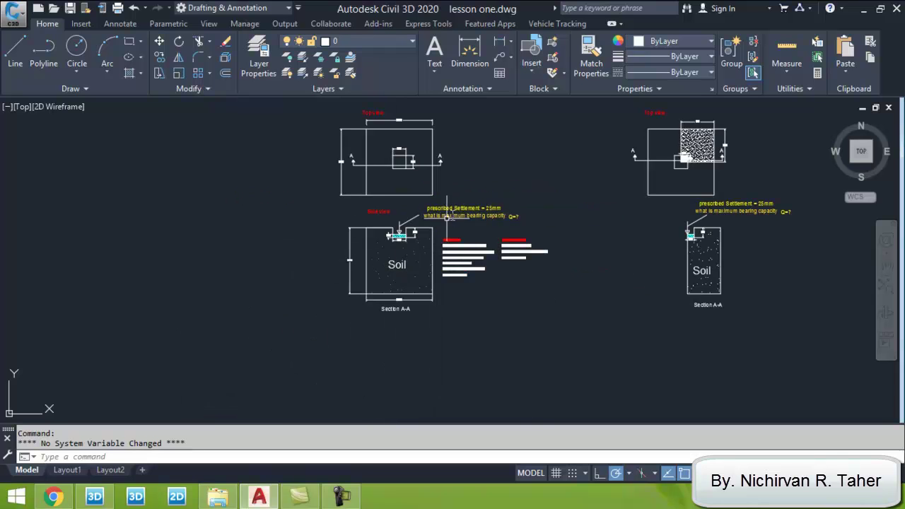
{"action": "scroll", "coordinate": [421, 235], "scroll_direction": "up", "scroll_amount": 4}
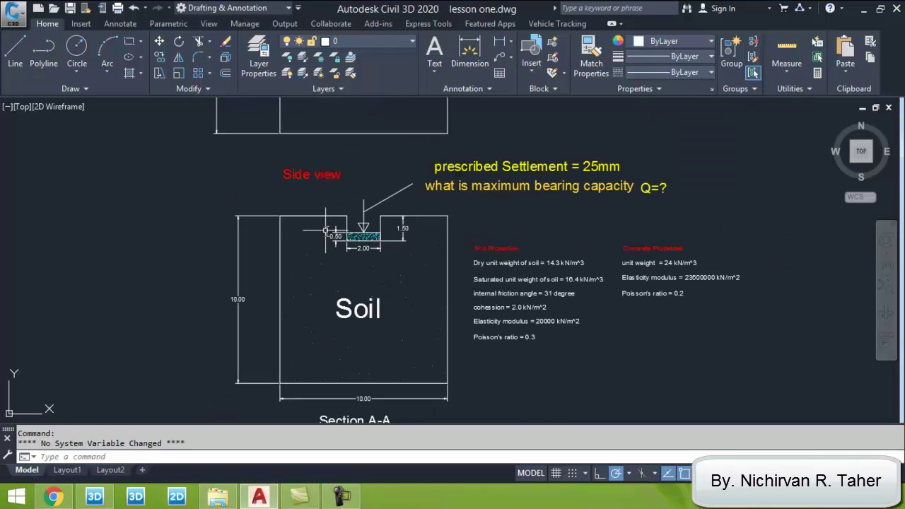
{"action": "scroll", "coordinate": [322, 231], "scroll_direction": "down", "scroll_amount": 2}
{"action": "scroll", "coordinate": [336, 276], "scroll_direction": "up", "scroll_amount": 4}
{"action": "scroll", "coordinate": [336, 276], "scroll_direction": "down", "scroll_amount": 5}
{"action": "scroll", "coordinate": [334, 272], "scroll_direction": "up", "scroll_amount": 3}
{"action": "scroll", "coordinate": [345, 297], "scroll_direction": "up", "scroll_amount": 4}
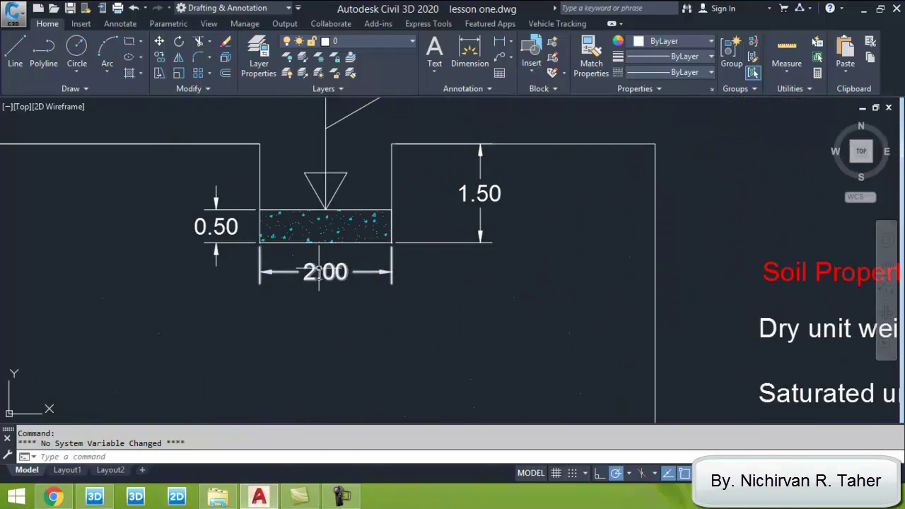
{"action": "scroll", "coordinate": [307, 295], "scroll_direction": "down", "scroll_amount": 5}
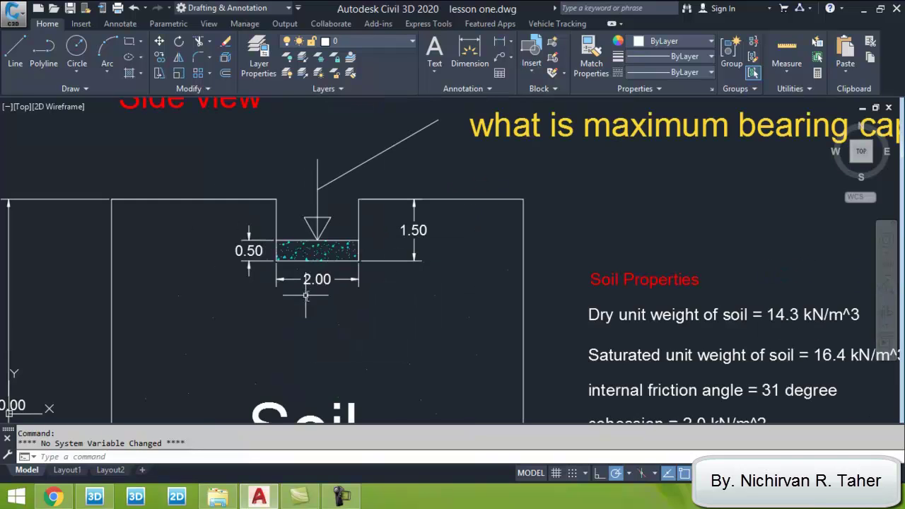
Step: Compare the full top view with Section A-A to read the footing's plan size and the soil block's extents
{"action": "scroll", "coordinate": [316, 204], "scroll_direction": "up", "scroll_amount": 4}
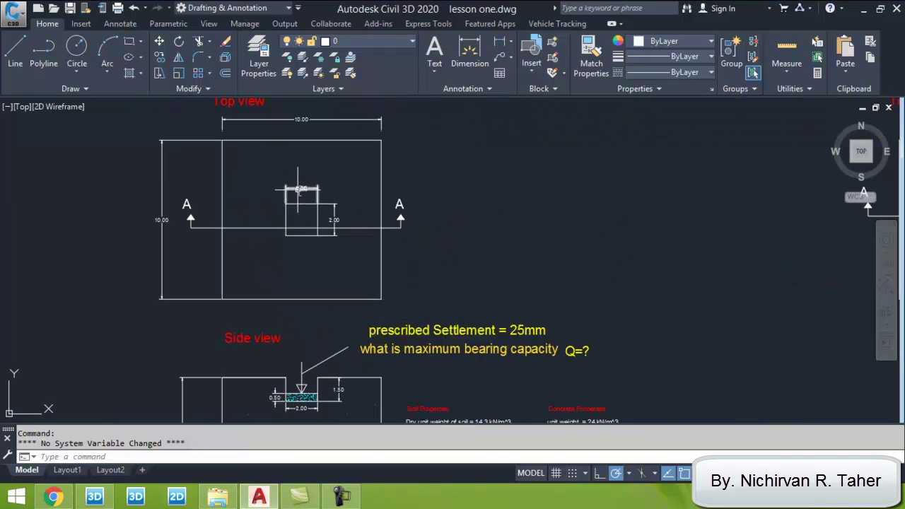
{"action": "scroll", "coordinate": [329, 266], "scroll_direction": "up", "scroll_amount": 2}
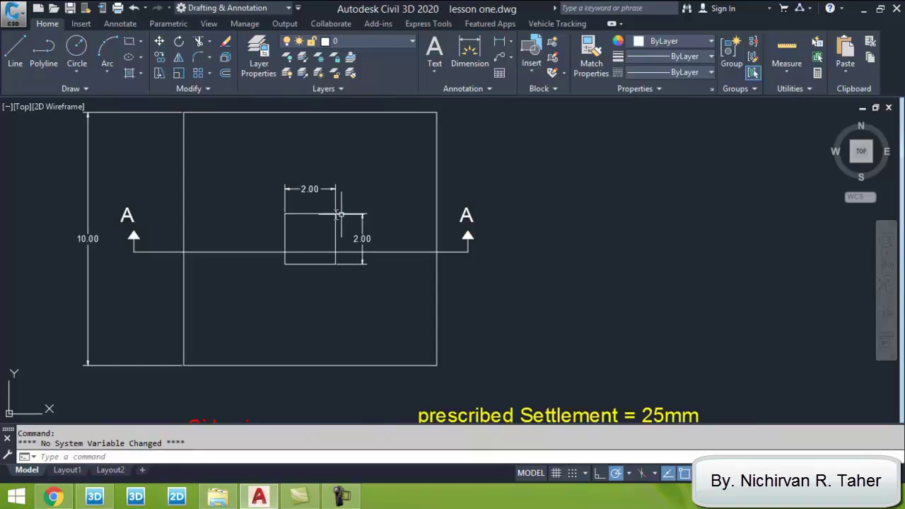
{"action": "scroll", "coordinate": [311, 303], "scroll_direction": "down", "scroll_amount": 6}
{"action": "scroll", "coordinate": [309, 258], "scroll_direction": "up", "scroll_amount": 6}
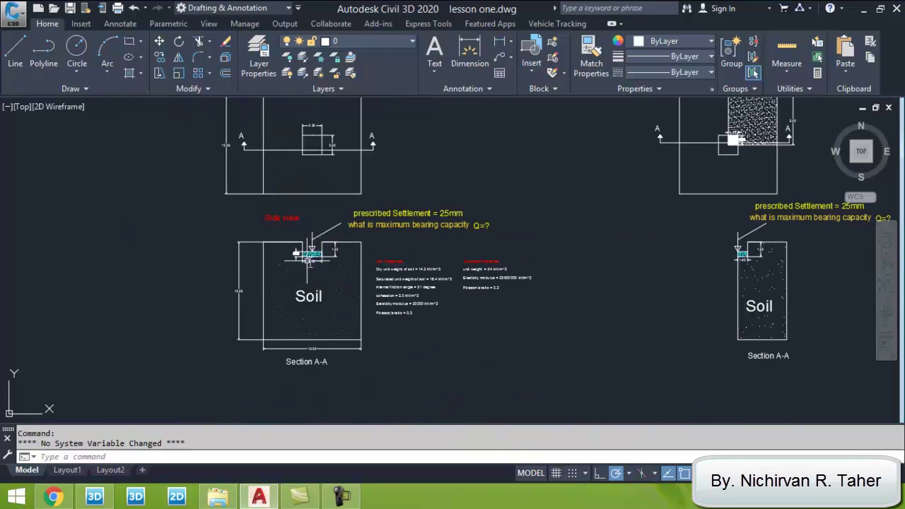
{"action": "scroll", "coordinate": [269, 253], "scroll_direction": "up", "scroll_amount": 3}
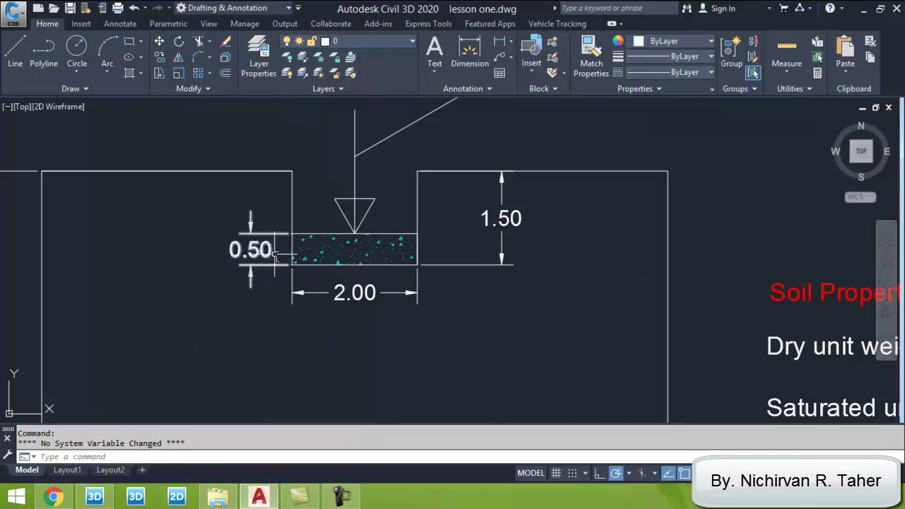
{"action": "scroll", "coordinate": [289, 264], "scroll_direction": "down", "scroll_amount": 5}
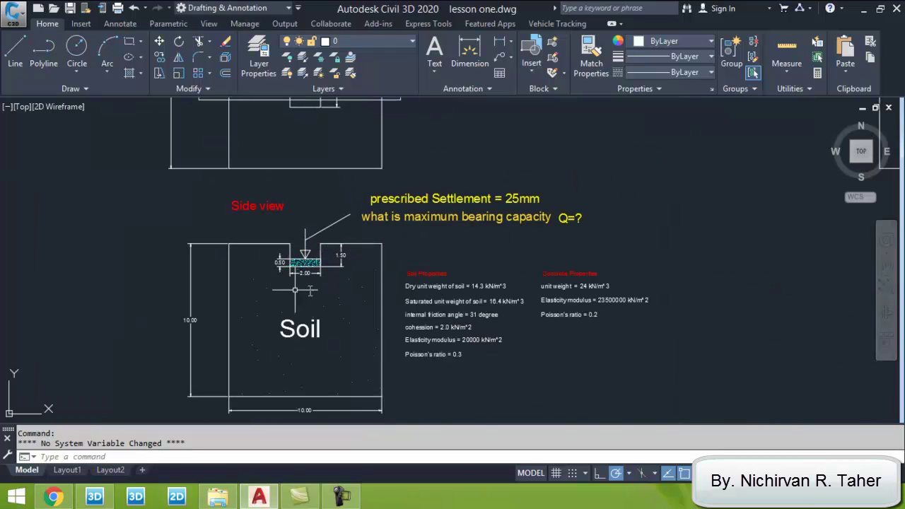
{"action": "scroll", "coordinate": [296, 264], "scroll_direction": "up", "scroll_amount": 2}
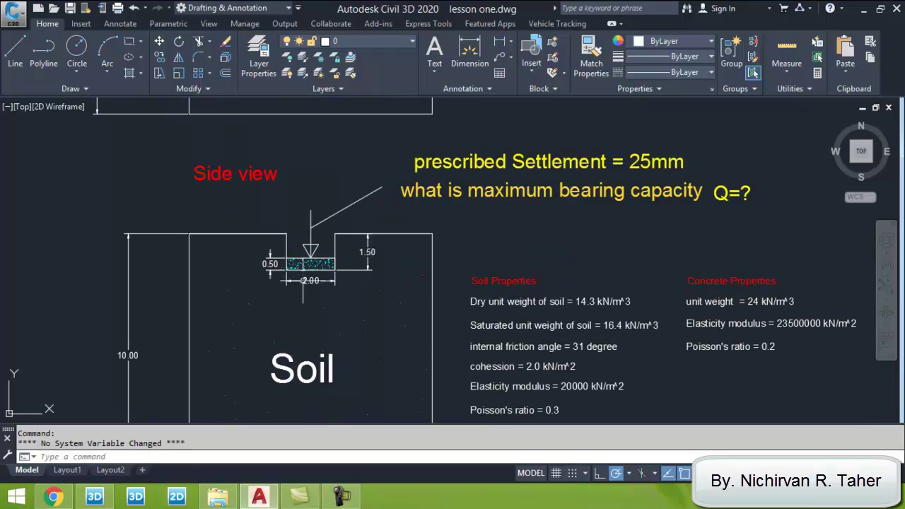
{"action": "scroll", "coordinate": [317, 310], "scroll_direction": "down", "scroll_amount": 6}
{"action": "scroll", "coordinate": [312, 210], "scroll_direction": "up", "scroll_amount": 6}
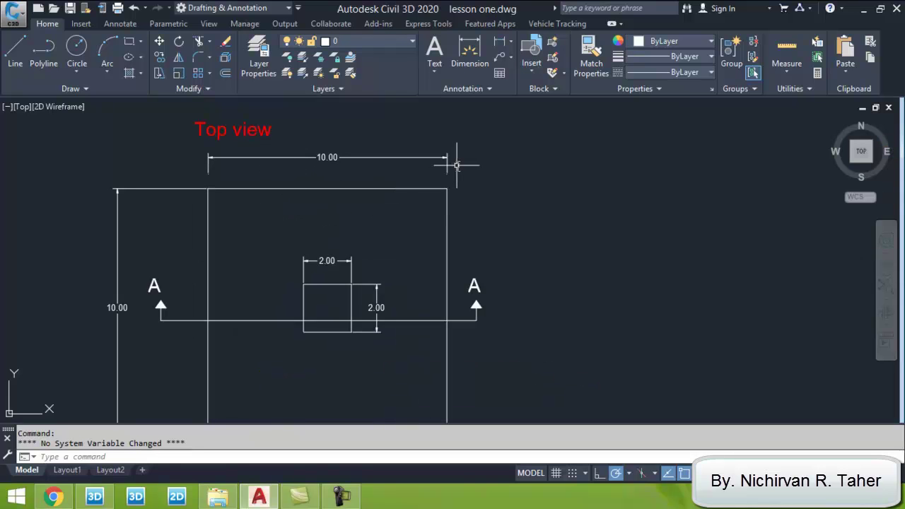
{"action": "scroll", "coordinate": [272, 190], "scroll_direction": "down", "scroll_amount": 3}
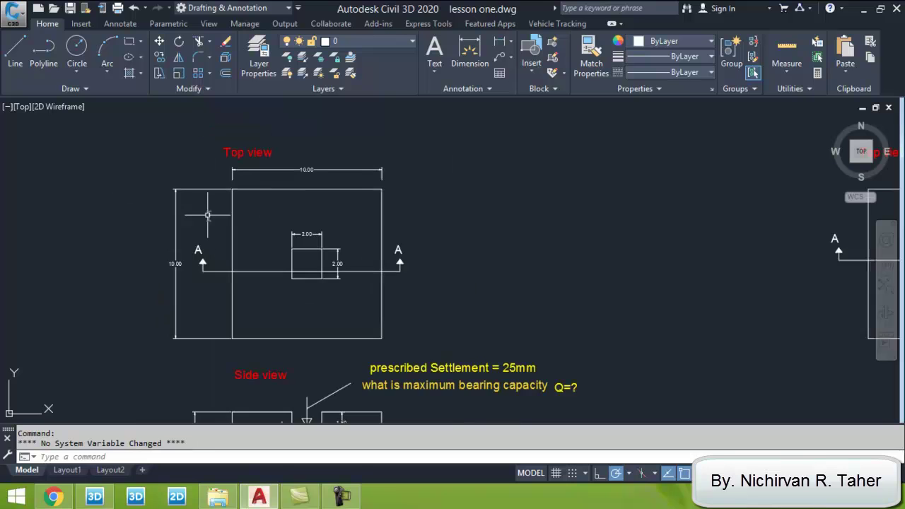
{"action": "scroll", "coordinate": [205, 276], "scroll_direction": "down", "scroll_amount": 4}
{"action": "scroll", "coordinate": [226, 333], "scroll_direction": "up", "scroll_amount": 3}
{"action": "scroll", "coordinate": [230, 340], "scroll_direction": "up", "scroll_amount": 2}
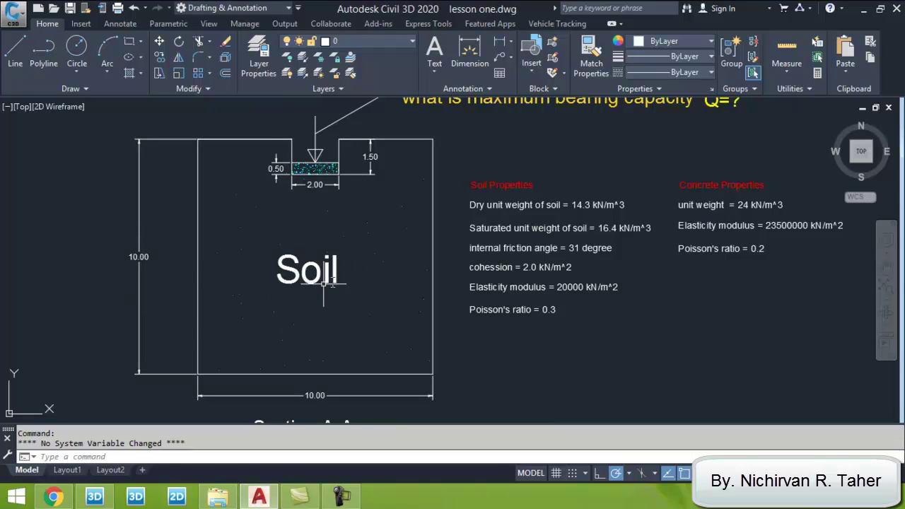
Step: Read the soil and concrete property lists beside Section A-A
{"action": "scroll", "coordinate": [345, 282], "scroll_direction": "up", "scroll_amount": 2}
{"action": "scroll", "coordinate": [251, 271], "scroll_direction": "down", "scroll_amount": 6}
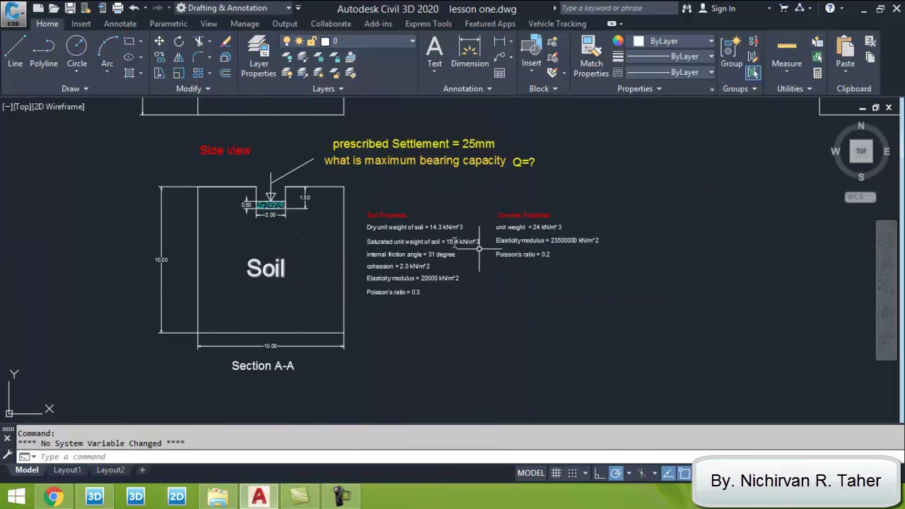
{"action": "scroll", "coordinate": [385, 218], "scroll_direction": "up", "scroll_amount": 4}
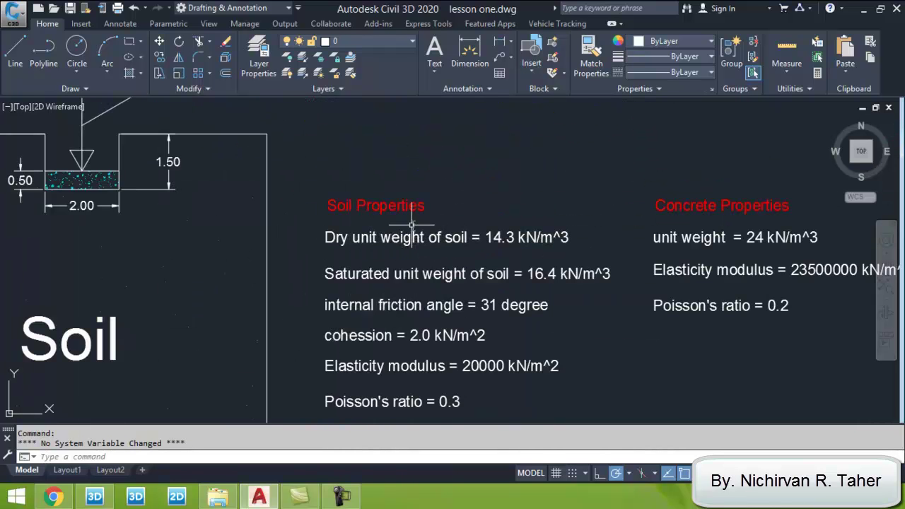
{"action": "scroll", "coordinate": [404, 213], "scroll_direction": "down", "scroll_amount": 4}
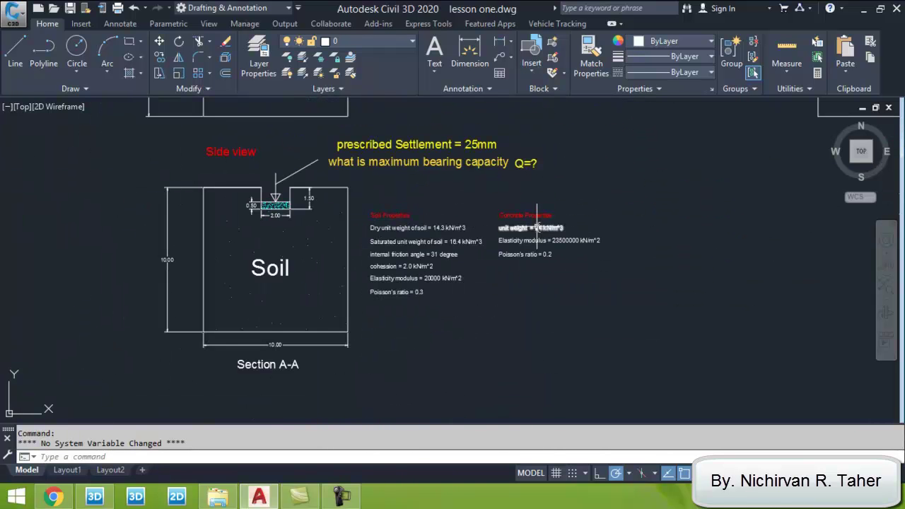
{"action": "scroll", "coordinate": [537, 227], "scroll_direction": "up", "scroll_amount": 2}
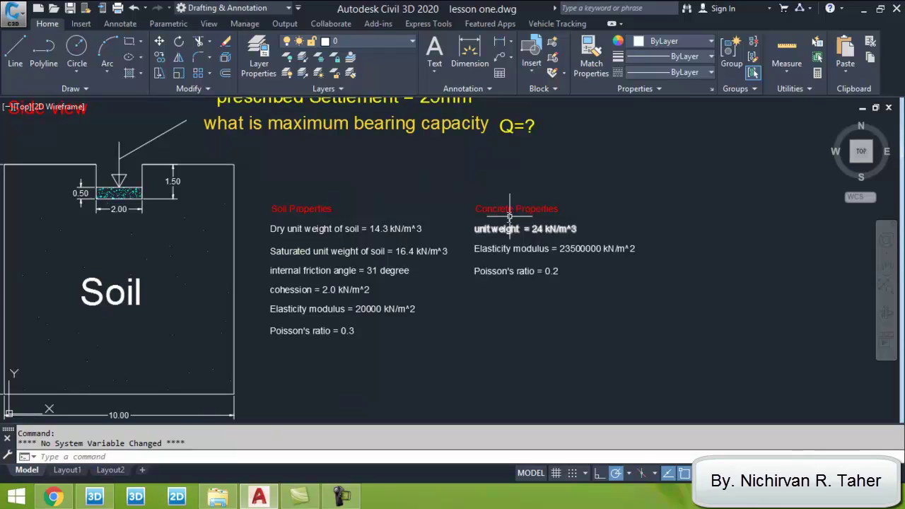
{"action": "scroll", "coordinate": [551, 206], "scroll_direction": "up", "scroll_amount": 3}
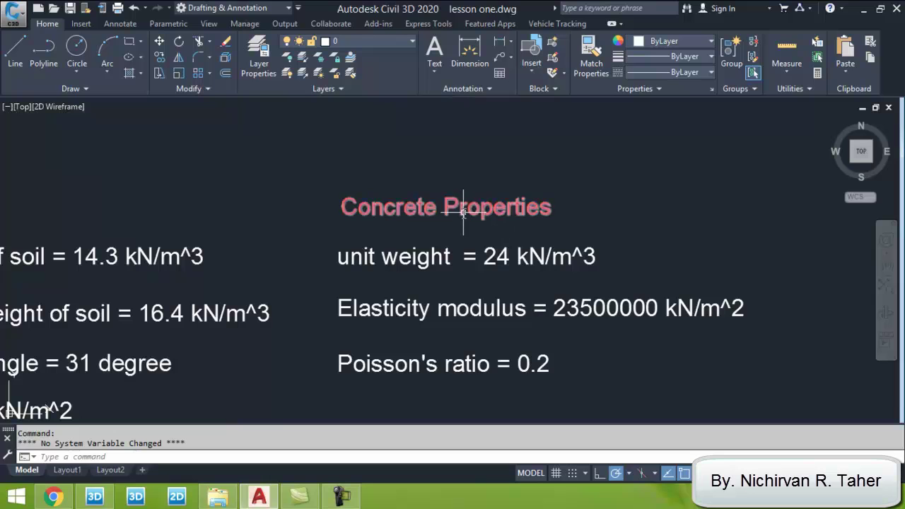
{"action": "scroll", "coordinate": [457, 176], "scroll_direction": "down", "scroll_amount": 3}
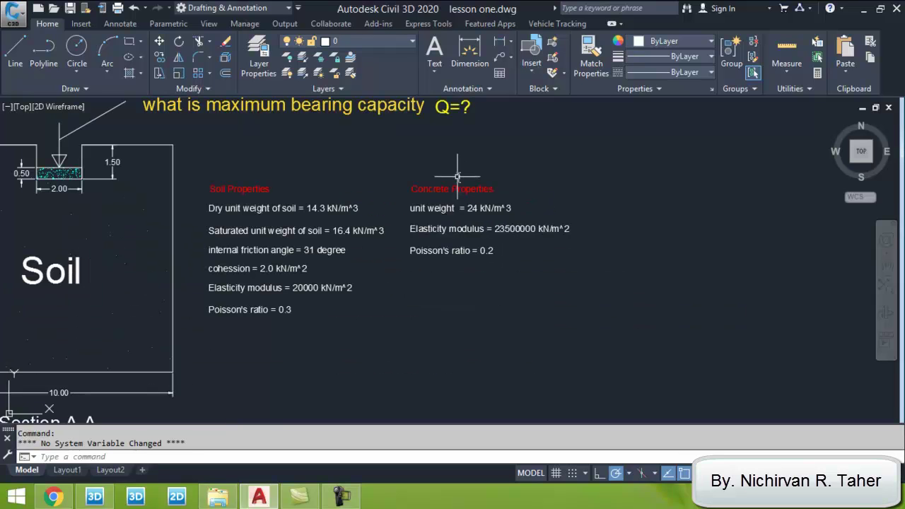
{"action": "scroll", "coordinate": [446, 241], "scroll_direction": "down", "scroll_amount": 5}
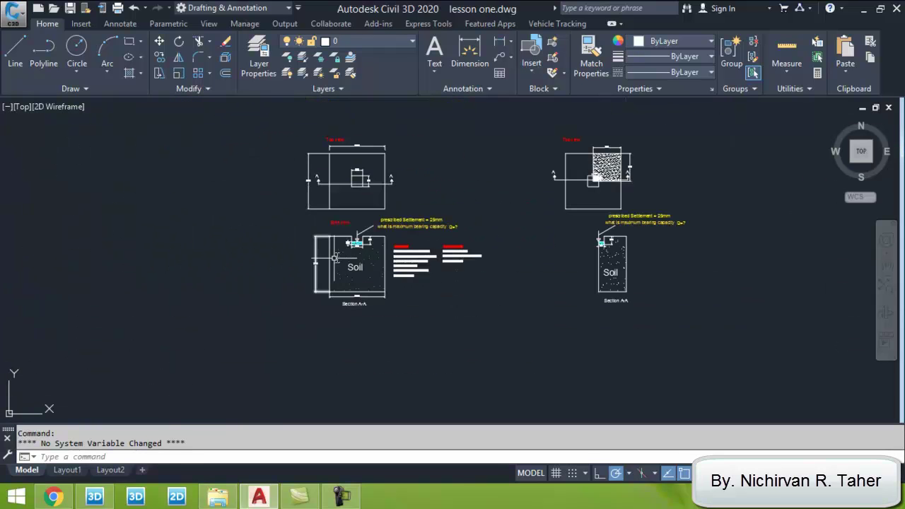
Step: Compare the full top view with the second top view and examine the hatched quarter of the soil and footing
{"action": "scroll", "coordinate": [365, 155], "scroll_direction": "up", "scroll_amount": 4}
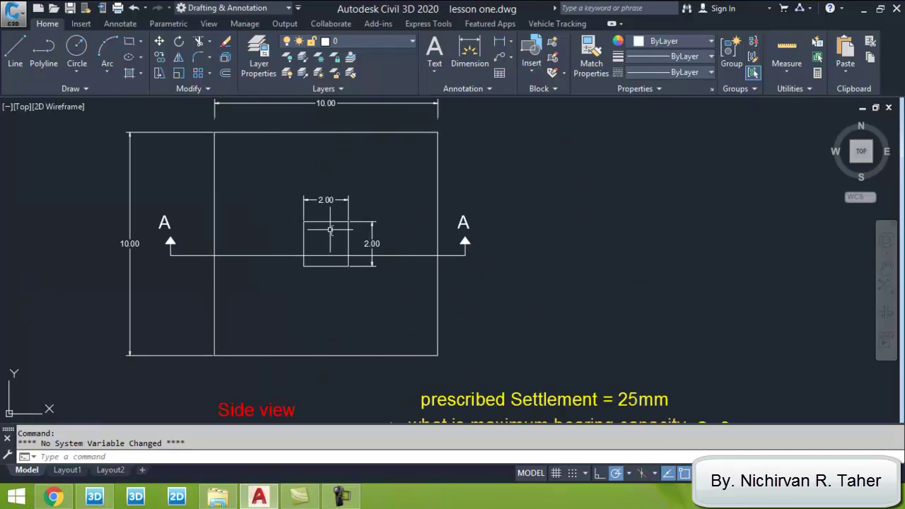
{"action": "scroll", "coordinate": [337, 245], "scroll_direction": "down", "scroll_amount": 3}
{"action": "scroll", "coordinate": [305, 331], "scroll_direction": "up", "scroll_amount": 1}
{"action": "scroll", "coordinate": [304, 330], "scroll_direction": "down", "scroll_amount": 3}
{"action": "scroll", "coordinate": [558, 241], "scroll_direction": "up", "scroll_amount": 5}
{"action": "scroll", "coordinate": [410, 289], "scroll_direction": "down", "scroll_amount": 3}
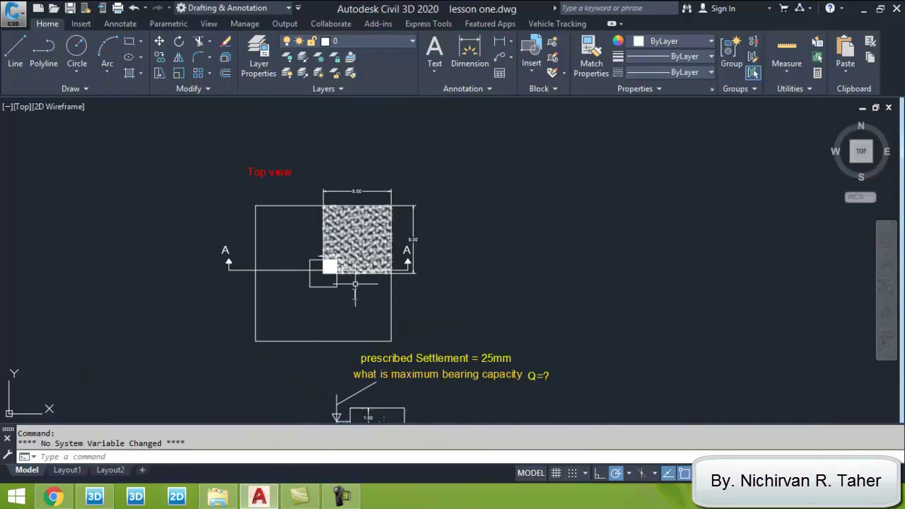
{"action": "scroll", "coordinate": [325, 258], "scroll_direction": "up", "scroll_amount": 2}
{"action": "scroll", "coordinate": [315, 291], "scroll_direction": "up", "scroll_amount": 2}
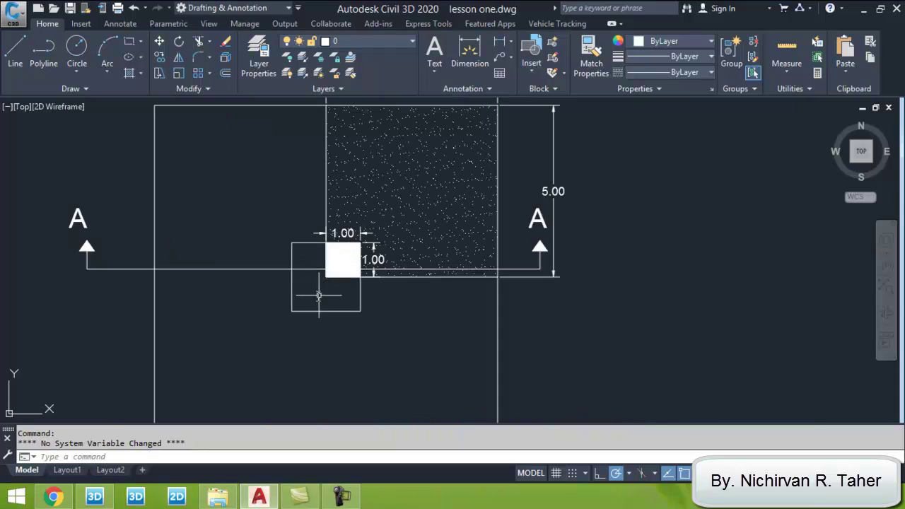
{"action": "scroll", "coordinate": [305, 307], "scroll_direction": "down", "scroll_amount": 2}
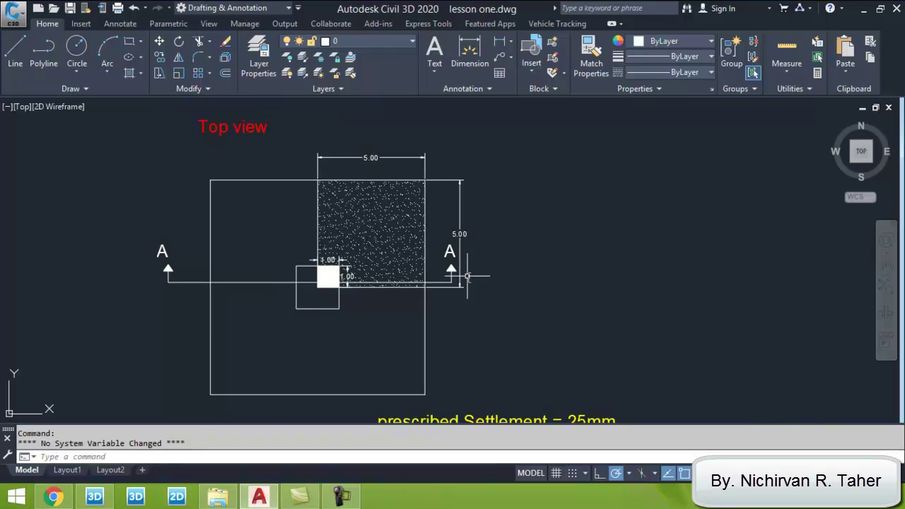
{"action": "scroll", "coordinate": [333, 283], "scroll_direction": "up", "scroll_amount": 2}
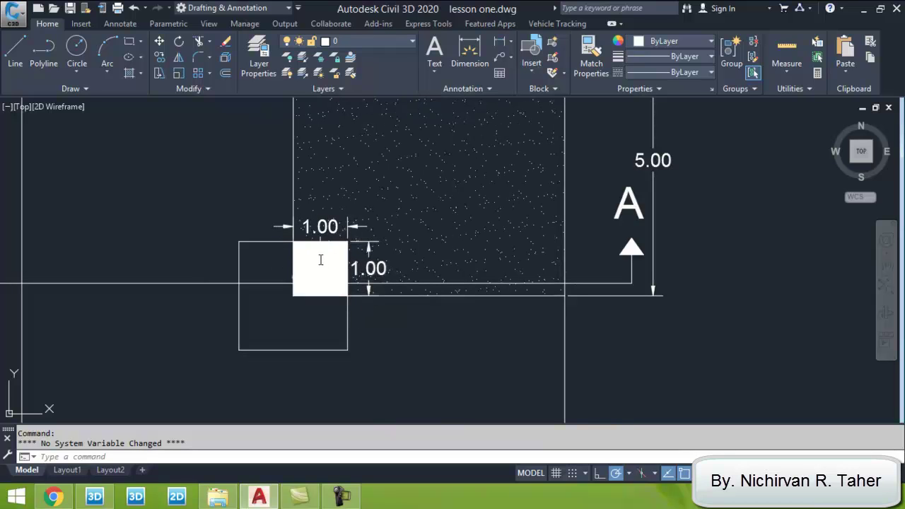
{"action": "scroll", "coordinate": [322, 263], "scroll_direction": "down", "scroll_amount": 4}
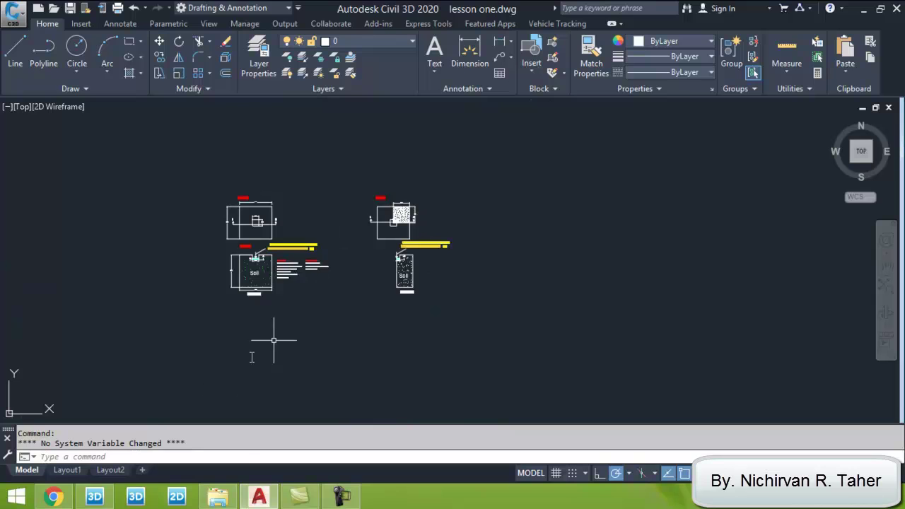
Step: Switch to PLAXIS 3D and start a new project titled "shallow foundation", discarding the open project's unsaved changes
{"action": "left_click", "coordinate": [97, 501]}
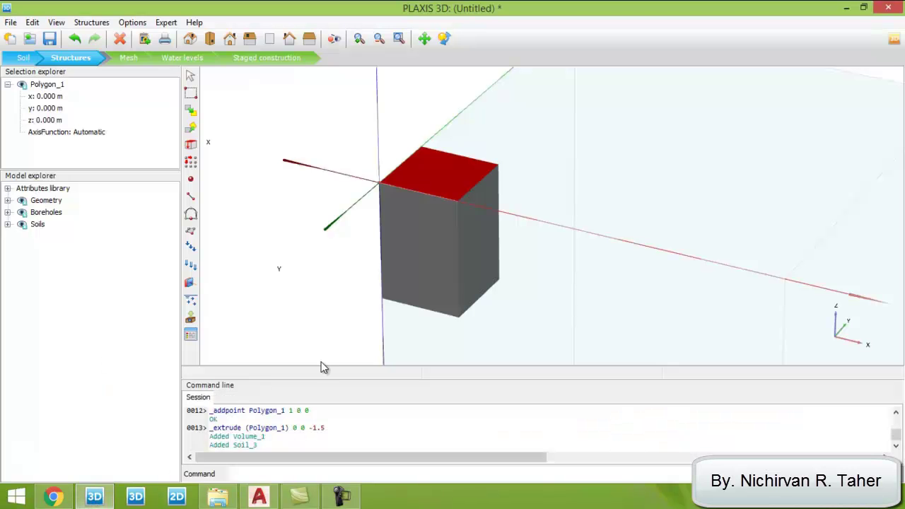
{"action": "left_click", "coordinate": [11, 22]}
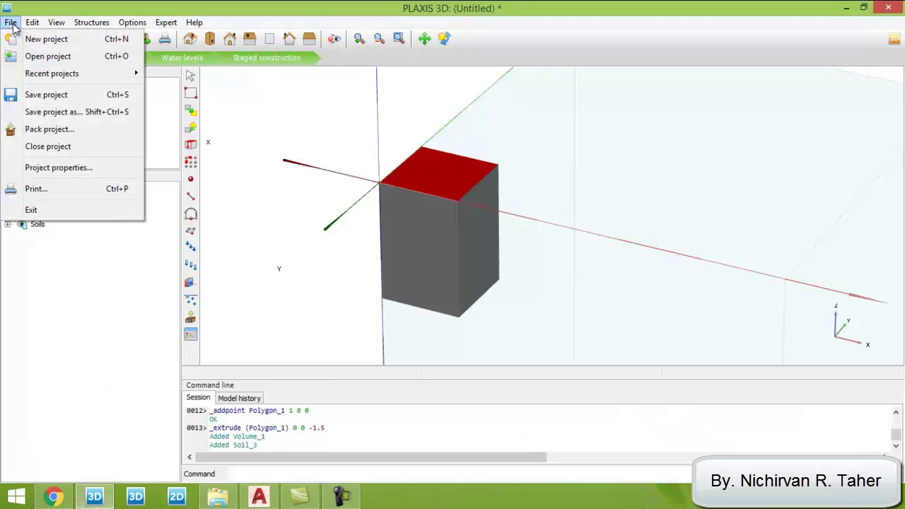
{"action": "left_click", "coordinate": [51, 41]}
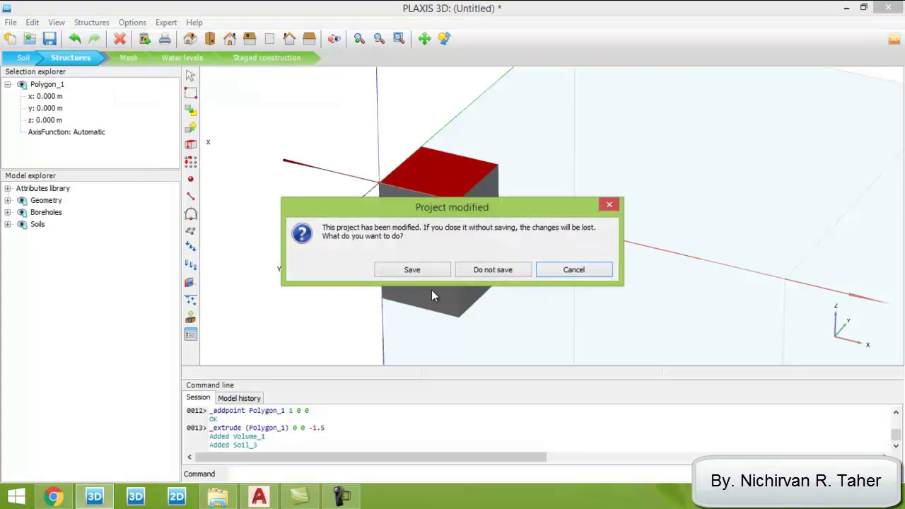
{"action": "left_click", "coordinate": [488, 270]}
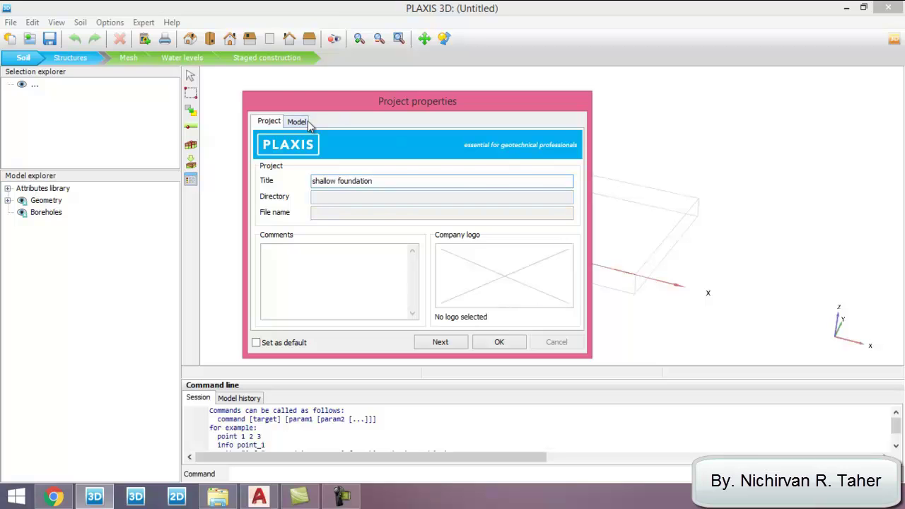
Step: Set the model contour's x max and y max to 5 m and accept the project properties
{"action": "left_click", "coordinate": [298, 123]}
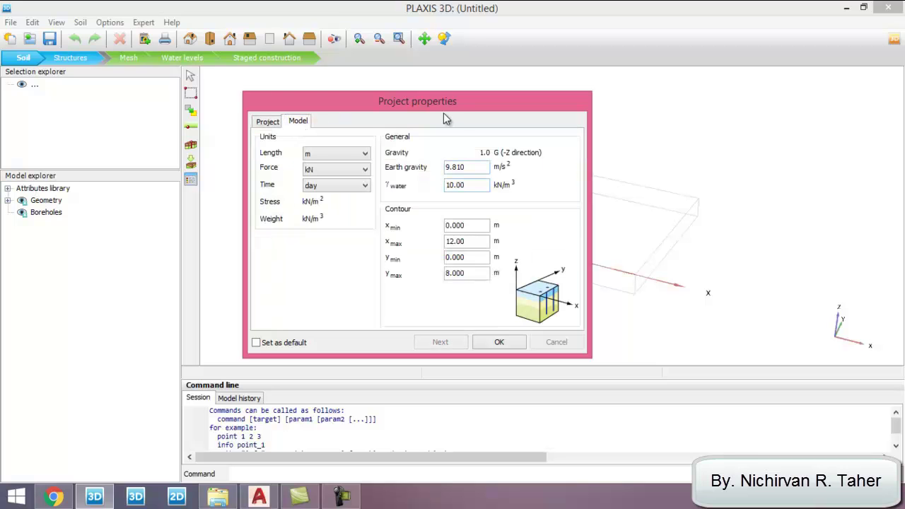
{"action": "left_click_drag", "start_coordinate": [434, 111], "coordinate": [415, 99]}
{"action": "left_click_drag", "start_coordinate": [454, 231], "coordinate": [408, 234]}
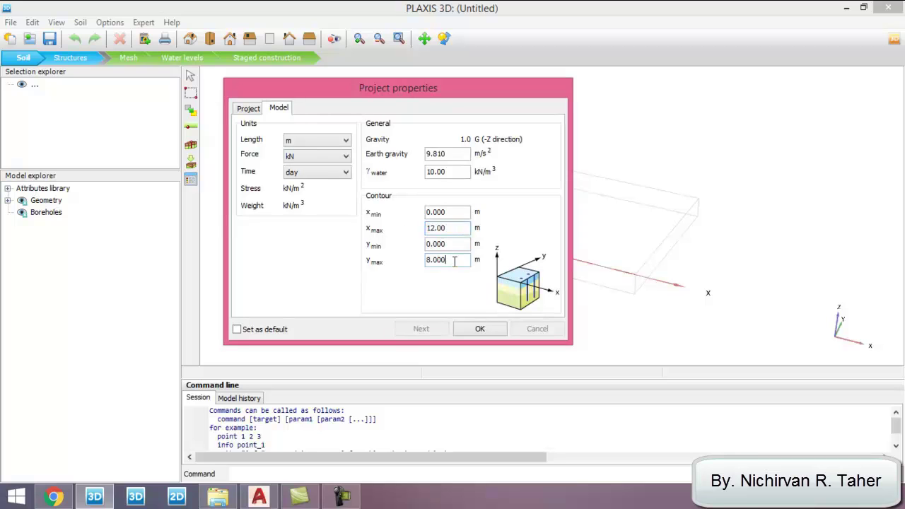
{"action": "double_click", "coordinate": [459, 229]}
{"action": "type", "text": "5"}
{"action": "left_click", "coordinate": [472, 329]}
{"action": "scroll", "coordinate": [379, 203], "scroll_direction": "down", "scroll_amount": 2}
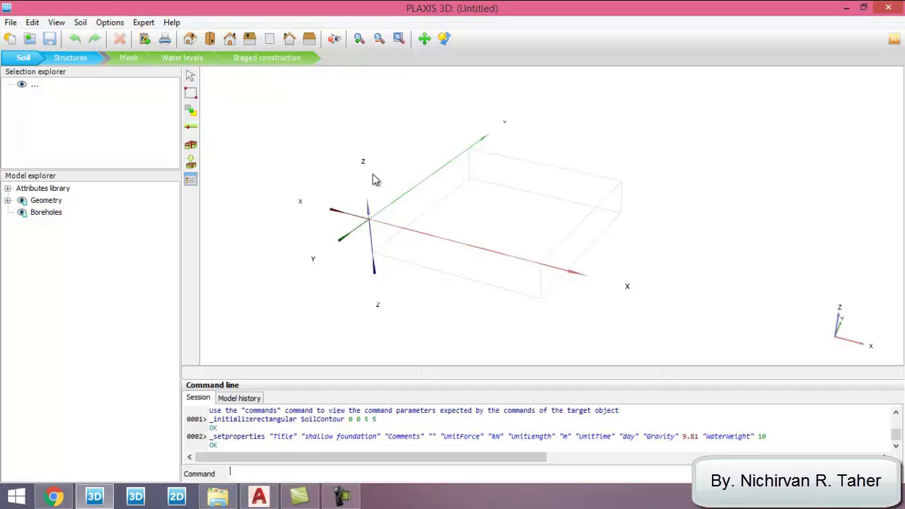
Step: Create a borehole at x 5, y 5 and add one soil layer to it
{"action": "scroll", "coordinate": [531, 188], "scroll_direction": "down", "scroll_amount": 2}
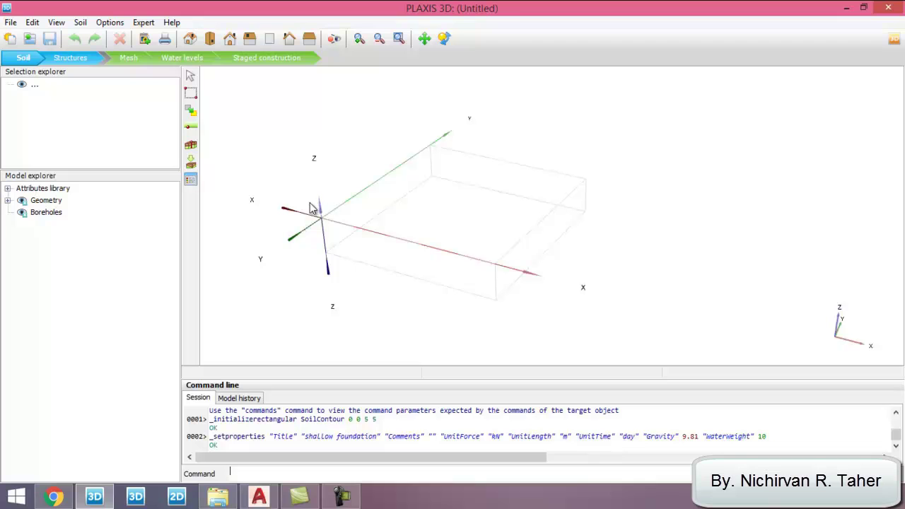
{"action": "left_click", "coordinate": [190, 147]}
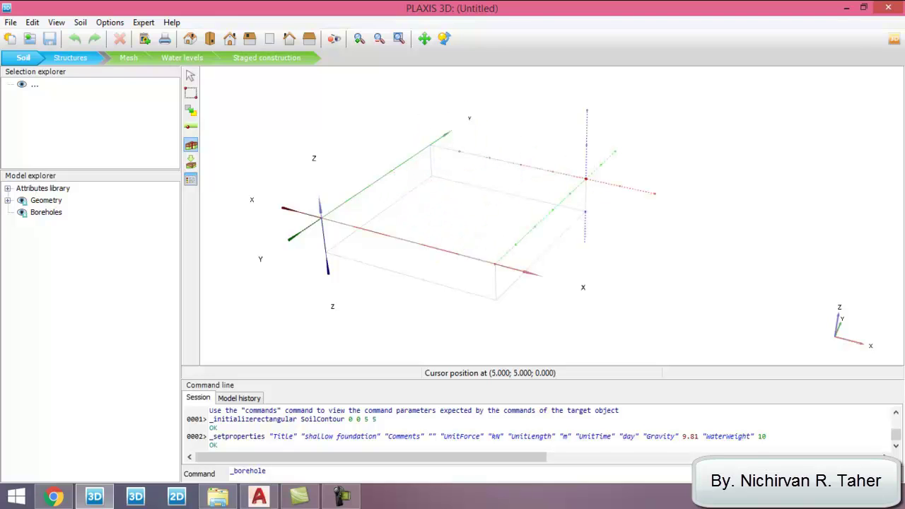
{"action": "left_click", "coordinate": [586, 179]}
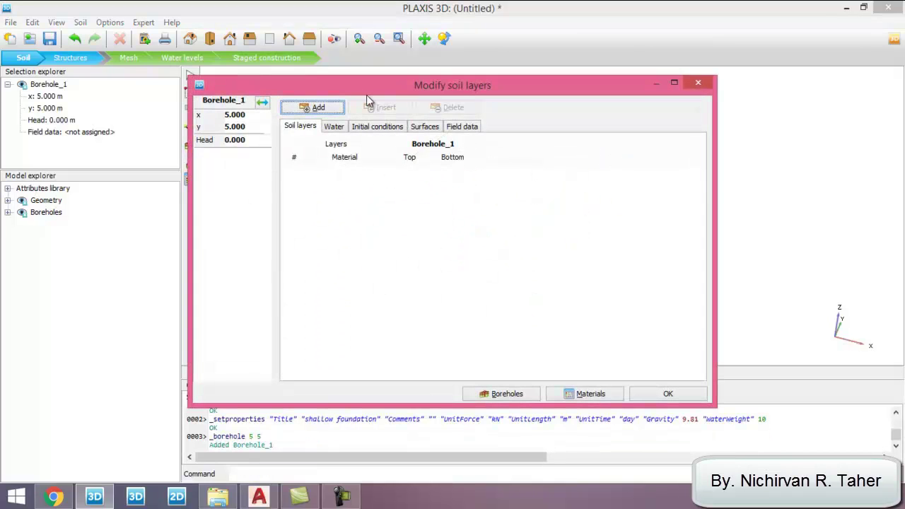
{"action": "left_click", "coordinate": [347, 97]}
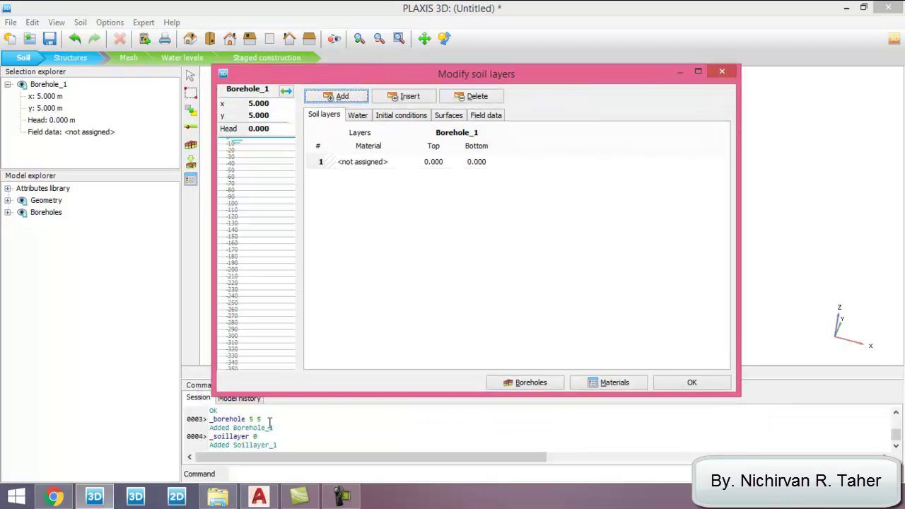
Step: Switch to the lesson one.dwg drawing in Civil 3D and add a linear dimension for the soil depth beside the half-width Section A-A
{"action": "left_click", "coordinate": [259, 497]}
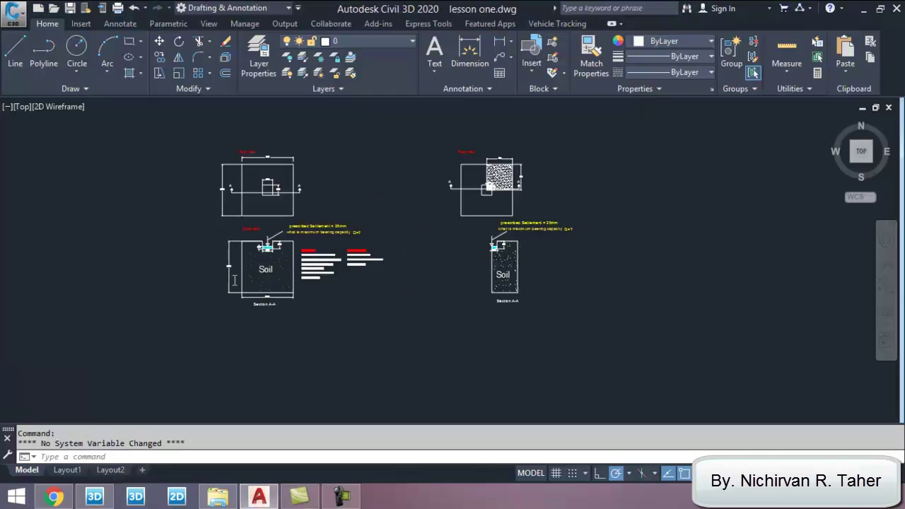
{"action": "scroll", "coordinate": [617, 283], "scroll_direction": "down", "scroll_amount": 4}
{"action": "scroll", "coordinate": [549, 289], "scroll_direction": "up", "scroll_amount": 4}
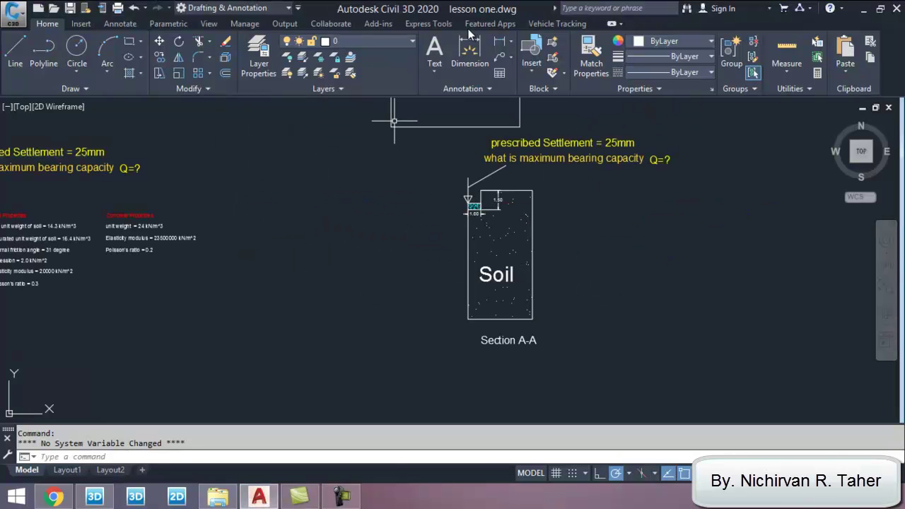
{"action": "left_click", "coordinate": [500, 44]}
{"action": "left_click", "coordinate": [533, 191]}
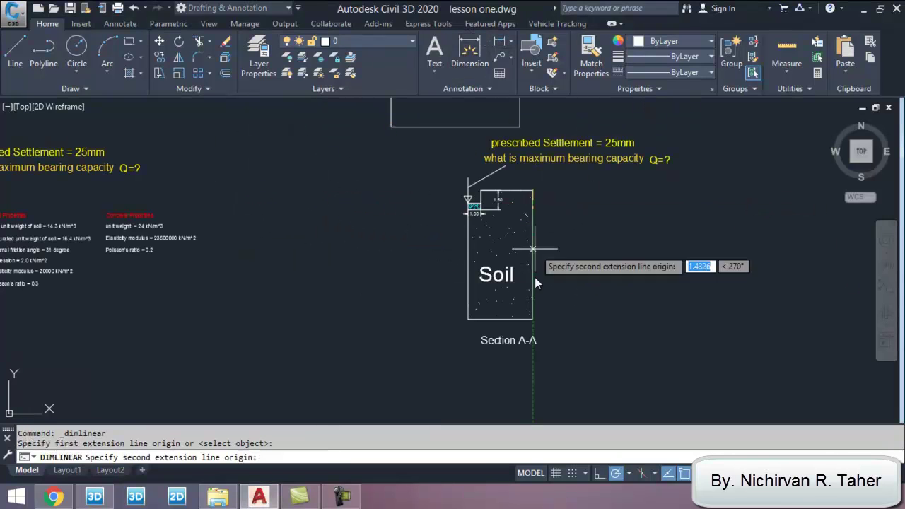
{"action": "left_click", "coordinate": [533, 312]}
{"action": "scroll", "coordinate": [559, 263], "scroll_direction": "up", "scroll_amount": 4}
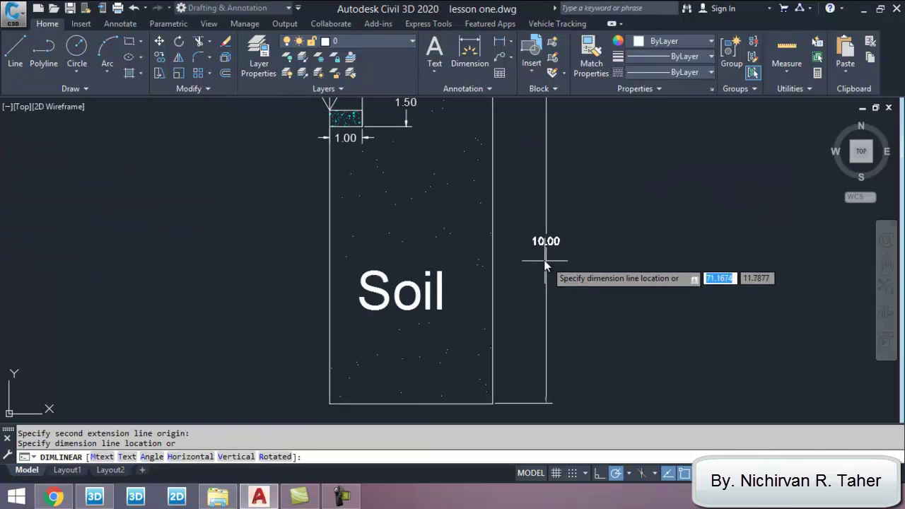
{"action": "left_click", "coordinate": [541, 262]}
Step: Switch back to PLAXIS 3D and set the soil layer's bottom level to -10 m
{"action": "left_click", "coordinate": [95, 498]}
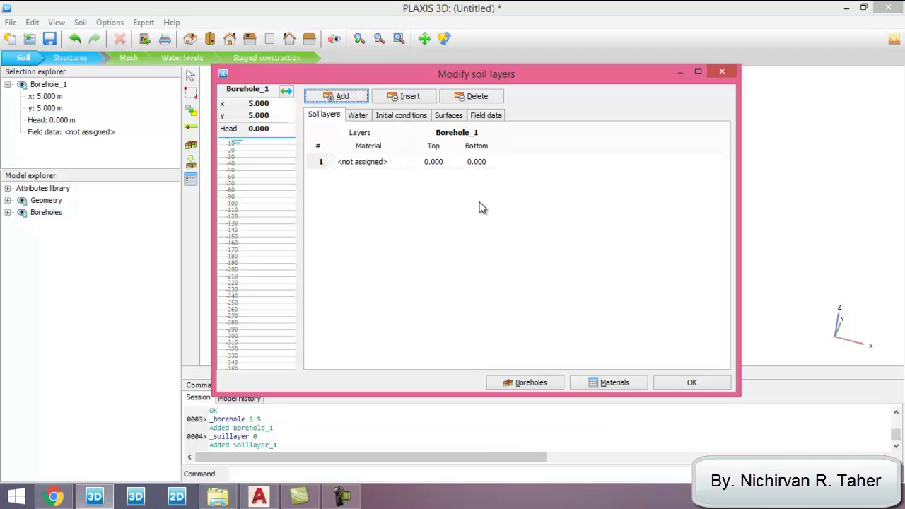
{"action": "left_click", "coordinate": [437, 165]}
{"action": "left_click", "coordinate": [484, 161]}
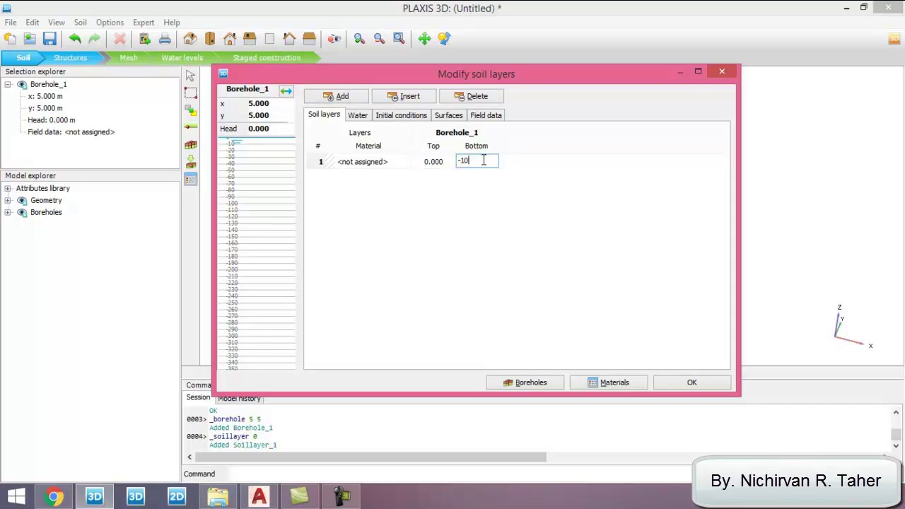
{"action": "key", "text": "Return"}
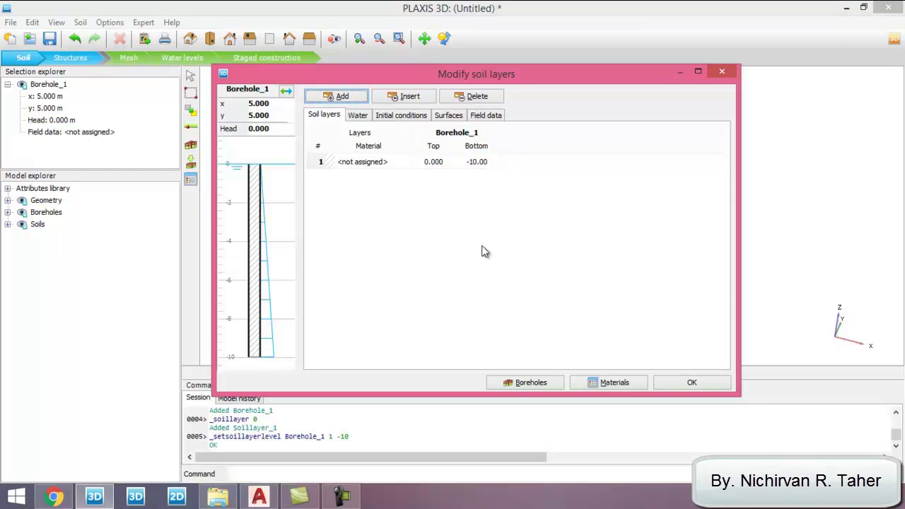
{"action": "left_click", "coordinate": [280, 130]}
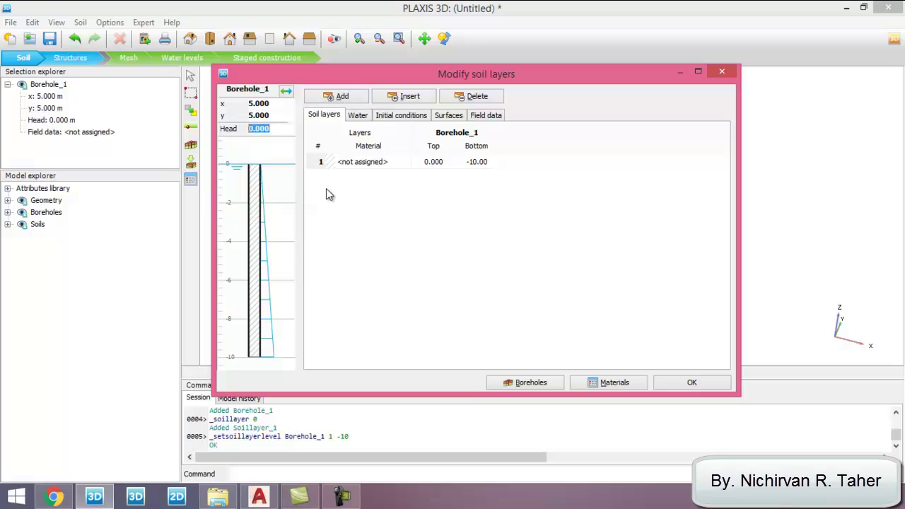
{"action": "left_click", "coordinate": [275, 128]}
{"action": "left_click_drag", "start_coordinate": [281, 128], "coordinate": [245, 132]}
Step: Open the material sets and create a new Soil and interfaces material identified as "soil"
{"action": "left_click_drag", "start_coordinate": [380, 76], "coordinate": [357, 81]}
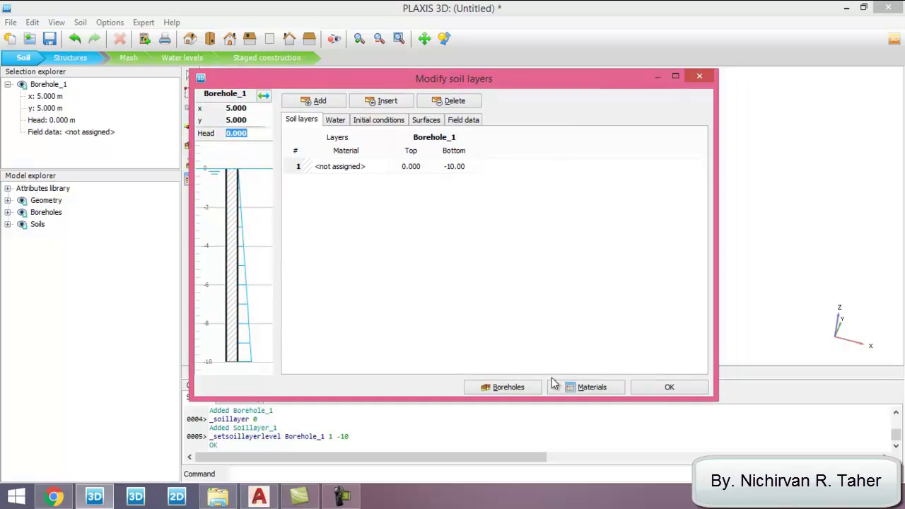
{"action": "left_click", "coordinate": [580, 388]}
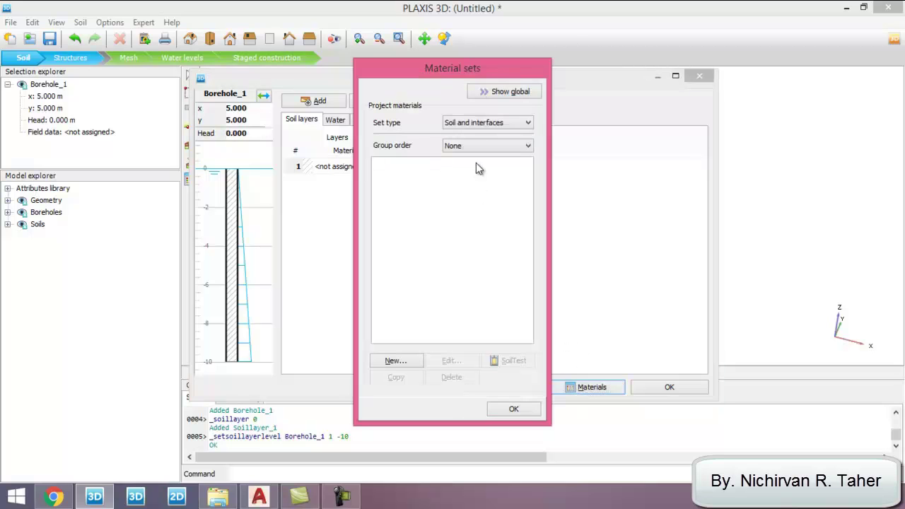
{"action": "left_click_drag", "start_coordinate": [459, 71], "coordinate": [489, 42]}
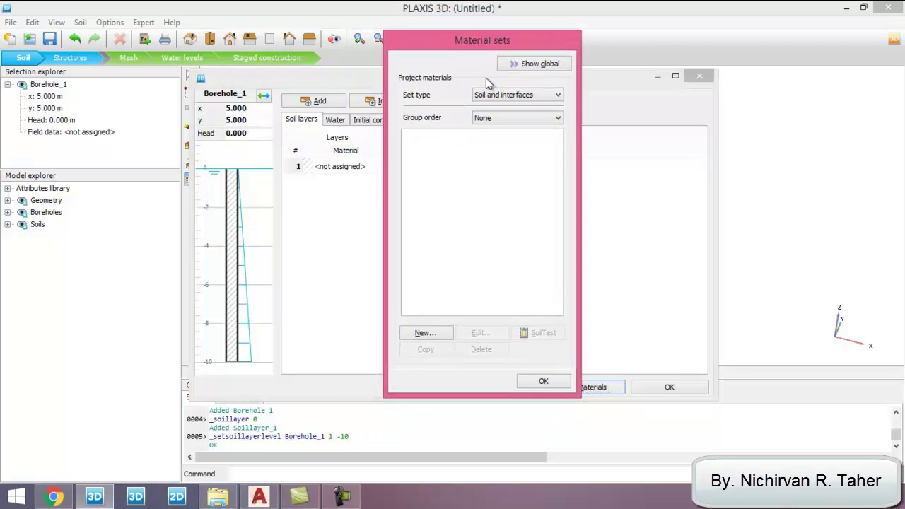
{"action": "left_click", "coordinate": [534, 98]}
{"action": "left_click", "coordinate": [533, 99]}
{"action": "left_click", "coordinate": [426, 333]}
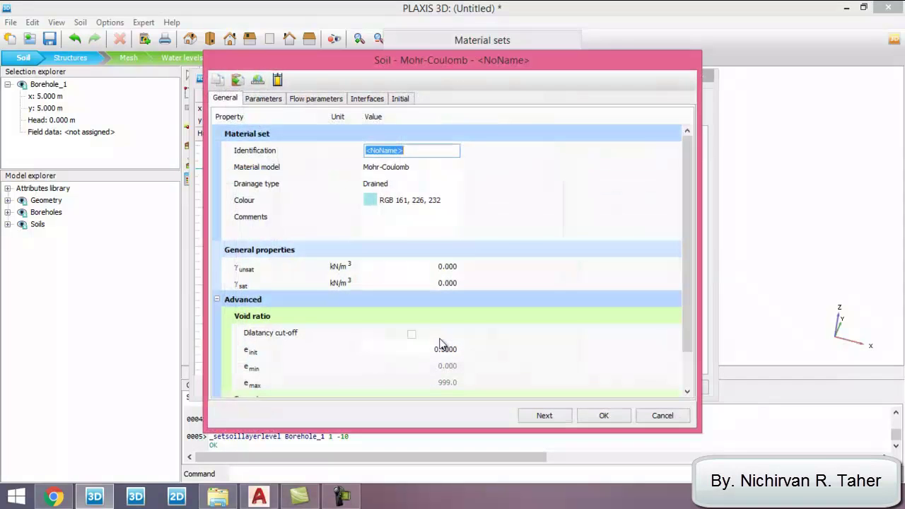
{"action": "left_click_drag", "start_coordinate": [399, 65], "coordinate": [431, 50]}
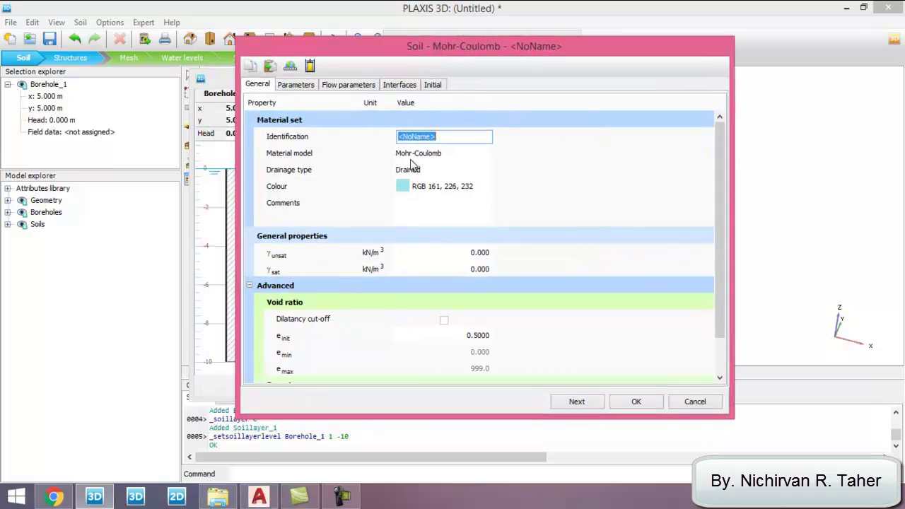
{"action": "left_click", "coordinate": [462, 138]}
{"action": "left_click", "coordinate": [370, 135]}
{"action": "type", "text": "soil"}
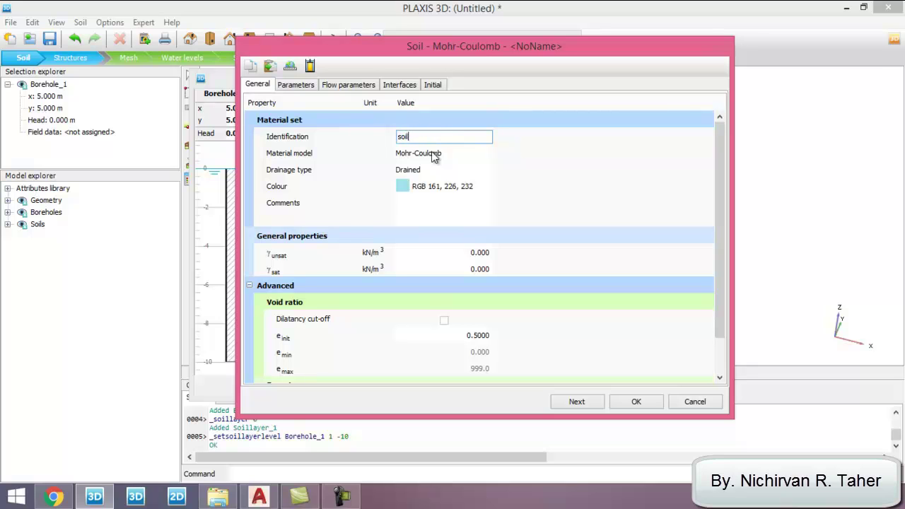
Step: Review the soil material's model, drainage type and colour settings
{"action": "left_click", "coordinate": [537, 177]}
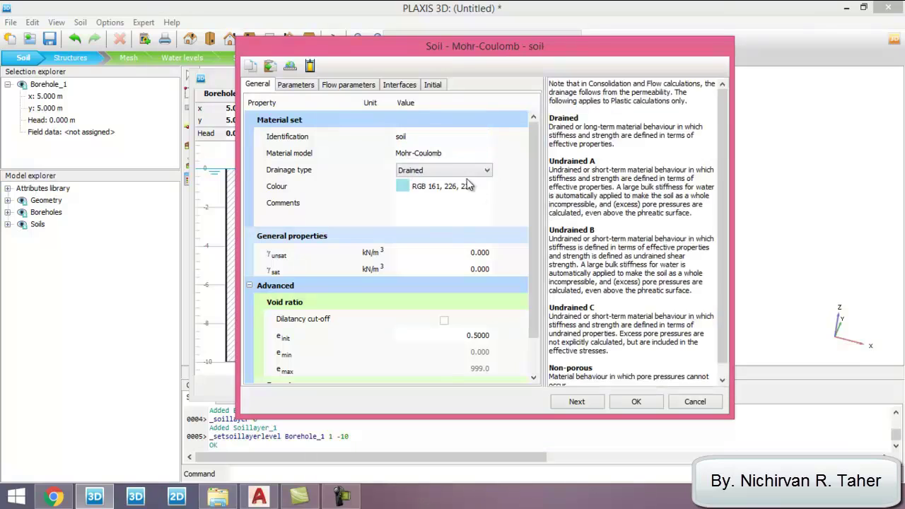
{"action": "left_click", "coordinate": [453, 154]}
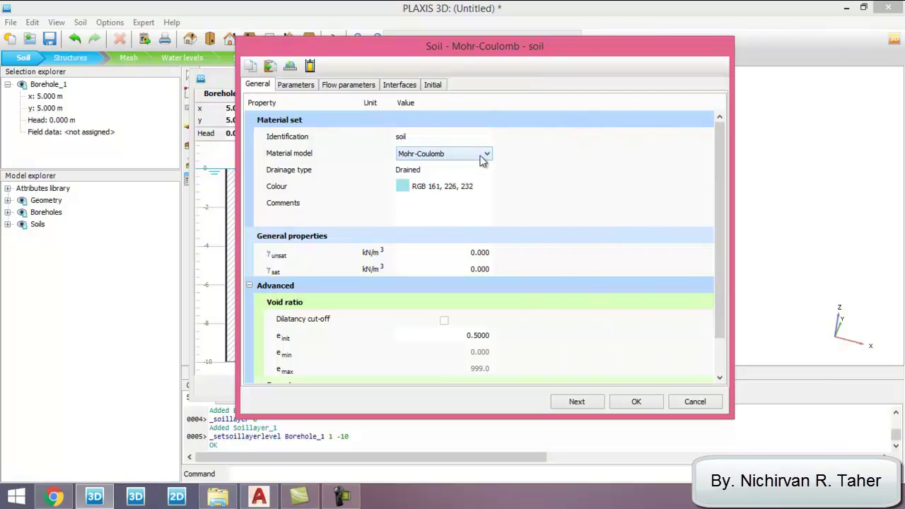
{"action": "left_click", "coordinate": [484, 158]}
{"action": "left_click", "coordinate": [480, 155]}
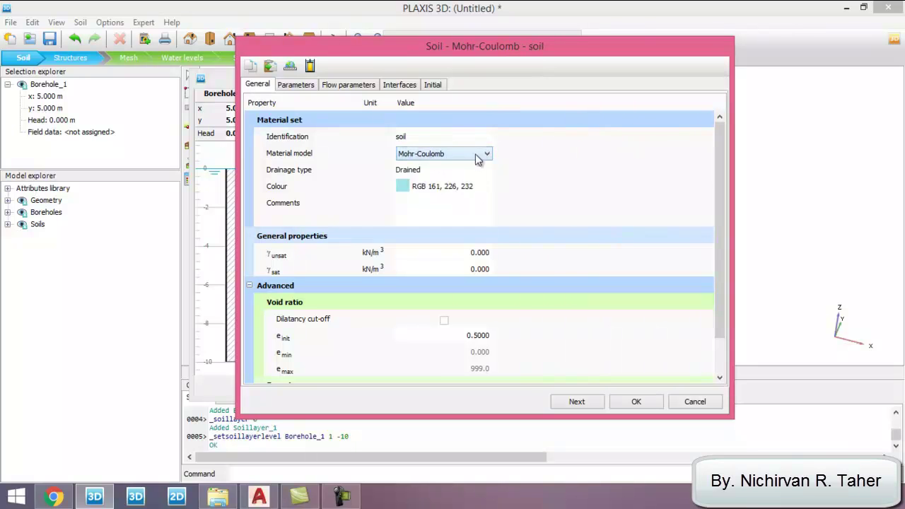
{"action": "left_click", "coordinate": [437, 172]}
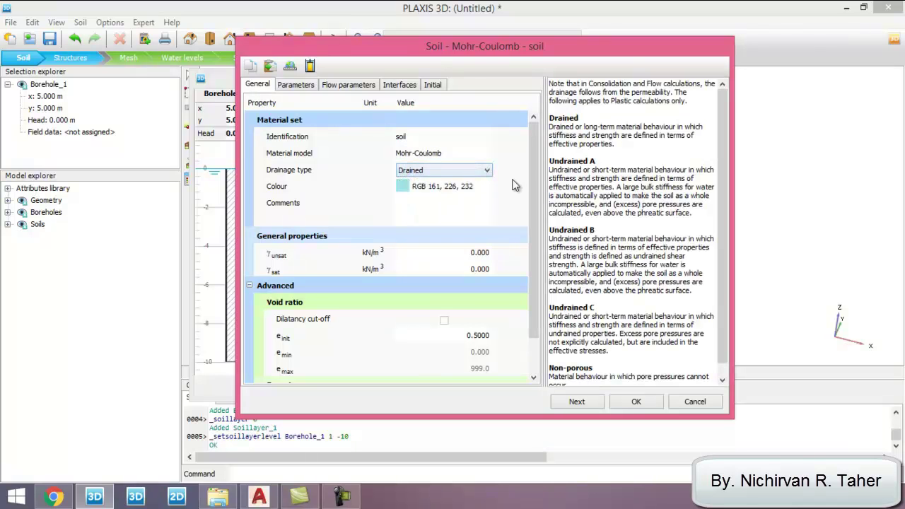
{"action": "left_click", "coordinate": [502, 187]}
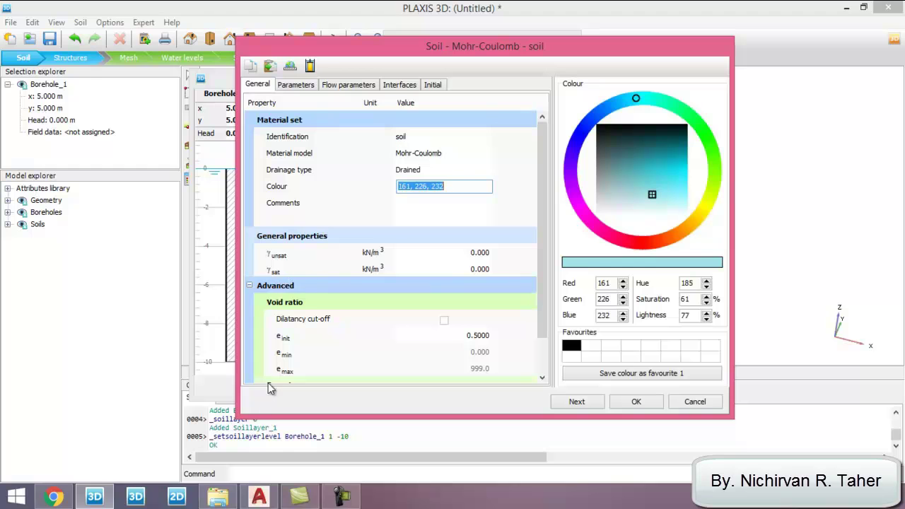
Step: Look up the soil's dry unit weight in the Civil 3D drawing and set γunsat to 14.3 kN/m³ in PLAXIS 3D
{"action": "left_click", "coordinate": [261, 497]}
{"action": "scroll", "coordinate": [430, 319], "scroll_direction": "down", "scroll_amount": 5}
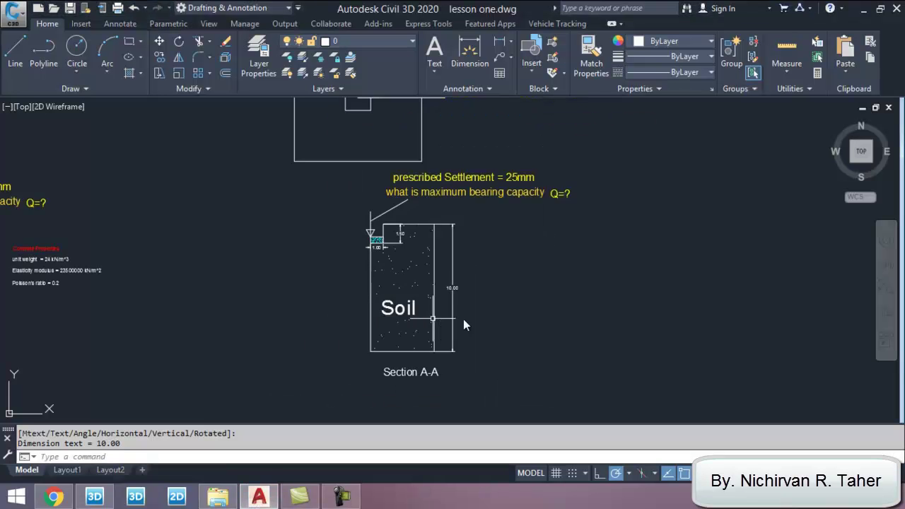
{"action": "scroll", "coordinate": [345, 280], "scroll_direction": "up", "scroll_amount": 2}
{"action": "scroll", "coordinate": [345, 281], "scroll_direction": "up", "scroll_amount": 3}
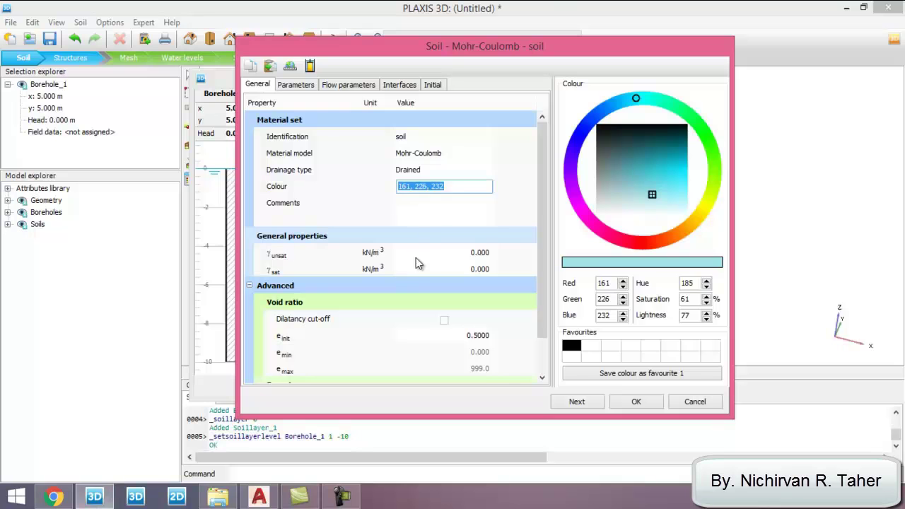
{"action": "left_click", "coordinate": [428, 253]}
{"action": "key", "text": "Tab"}
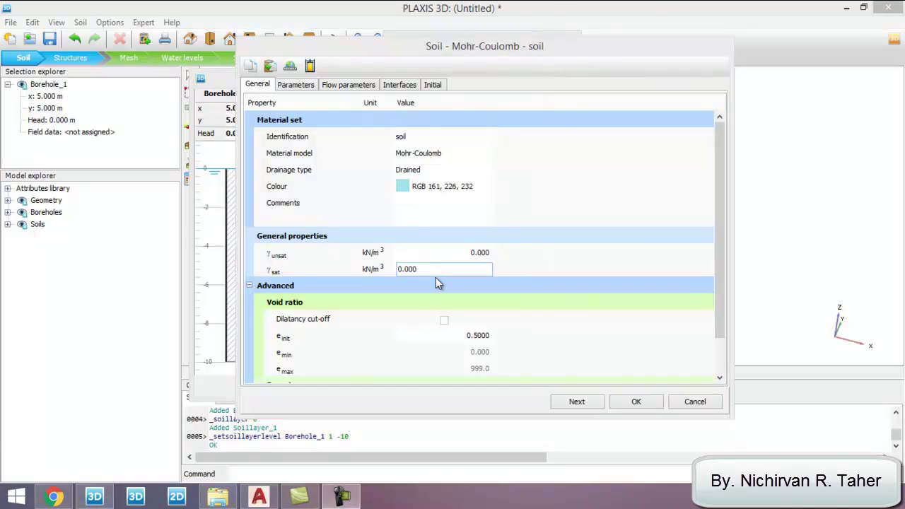
{"action": "left_click", "coordinate": [456, 254]}
{"action": "type", "text": "14.3"}
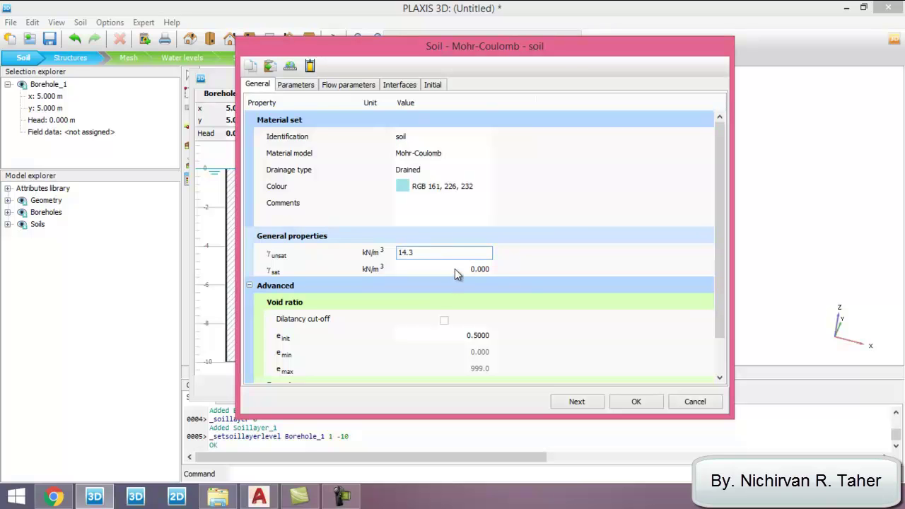
Step: Look up the saturated unit weight in the Civil 3D drawing and set γsat to 16.4 kN/m³ in PLAXIS 3D
{"action": "left_click", "coordinate": [459, 270]}
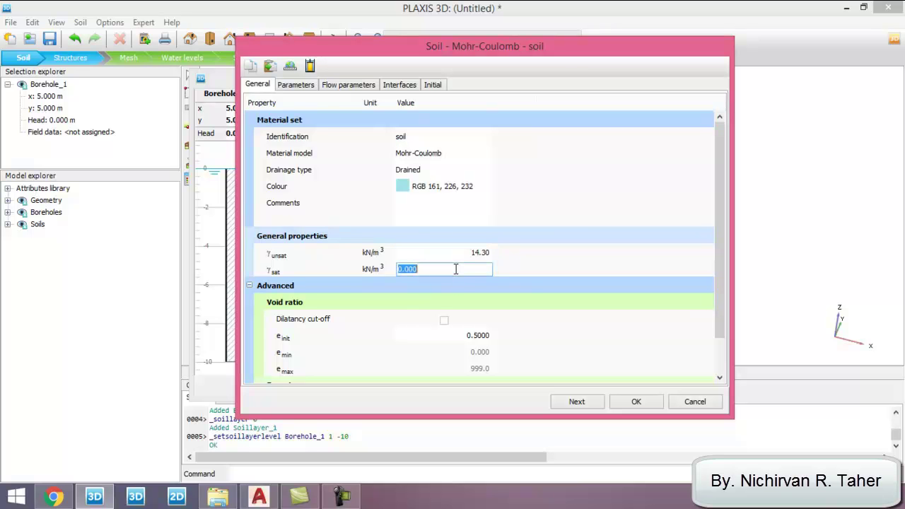
{"action": "left_click", "coordinate": [260, 498]}
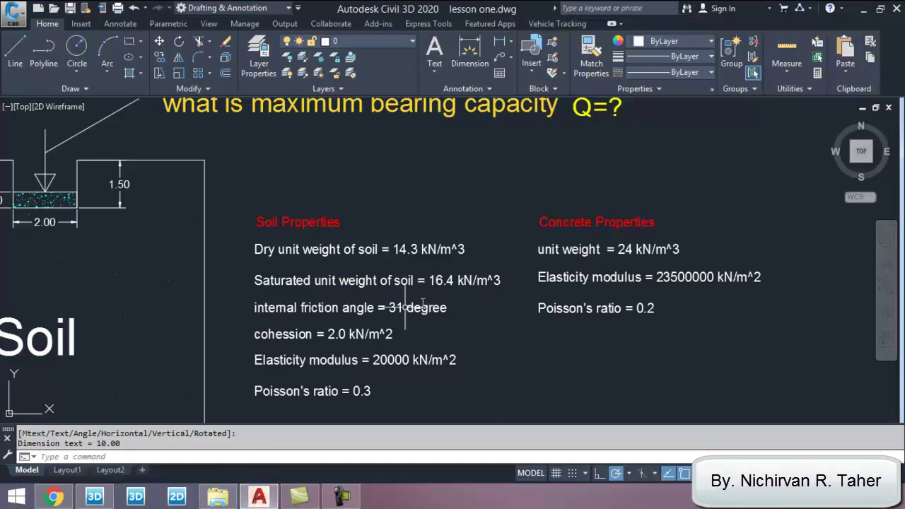
{"action": "scroll", "coordinate": [453, 292], "scroll_direction": "up", "scroll_amount": 2}
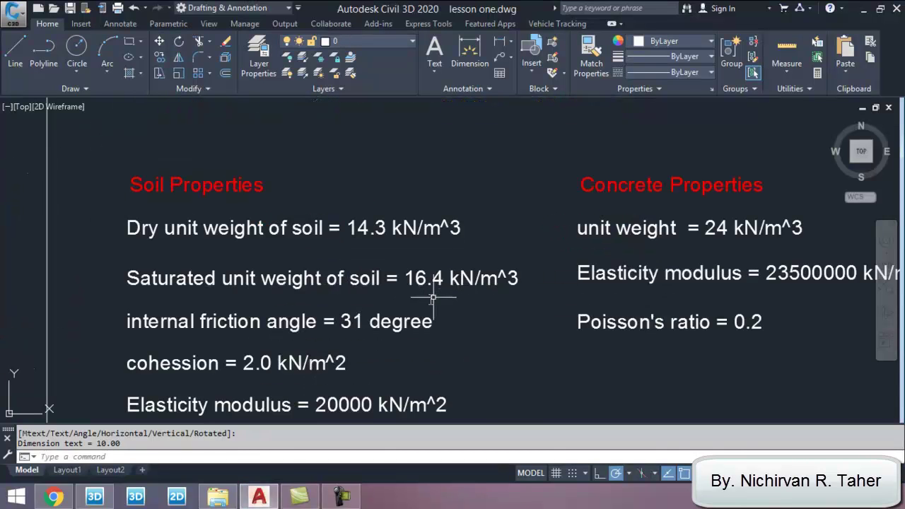
{"action": "left_click", "coordinate": [94, 498]}
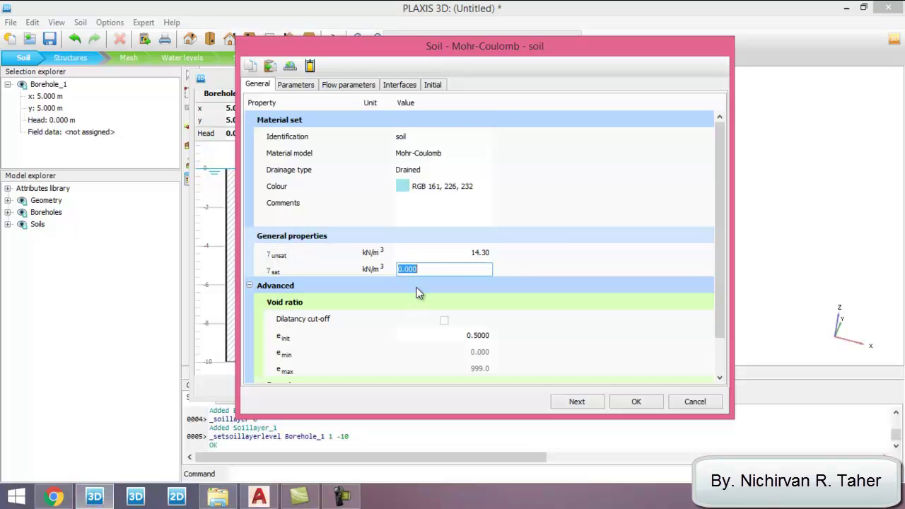
{"action": "type", "text": "16.4"}
{"action": "key", "text": "Tab"}
Step: Set the soil's stiffness E' to 20000 kN/m² and Poisson's ratio to 0.3
{"action": "left_click", "coordinate": [296, 85]}
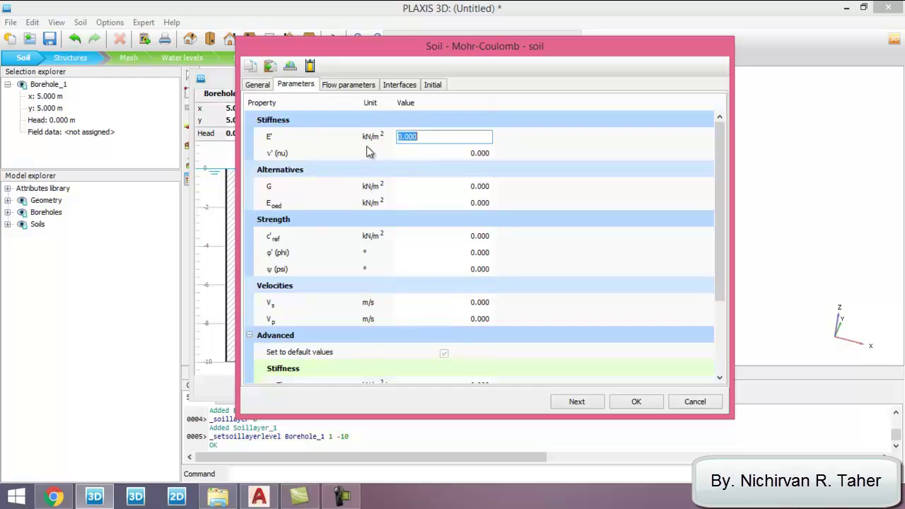
{"action": "left_click", "coordinate": [422, 142]}
{"action": "double_click", "coordinate": [425, 139]}
{"action": "type", "text": "20"}
{"action": "left_click", "coordinate": [452, 157]}
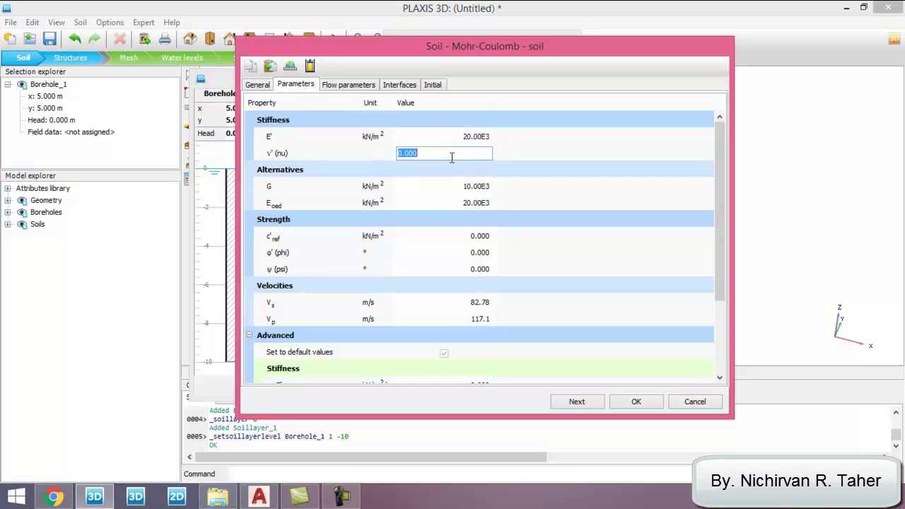
{"action": "type", "text": "0.3"}
{"action": "key", "text": "Tab"}
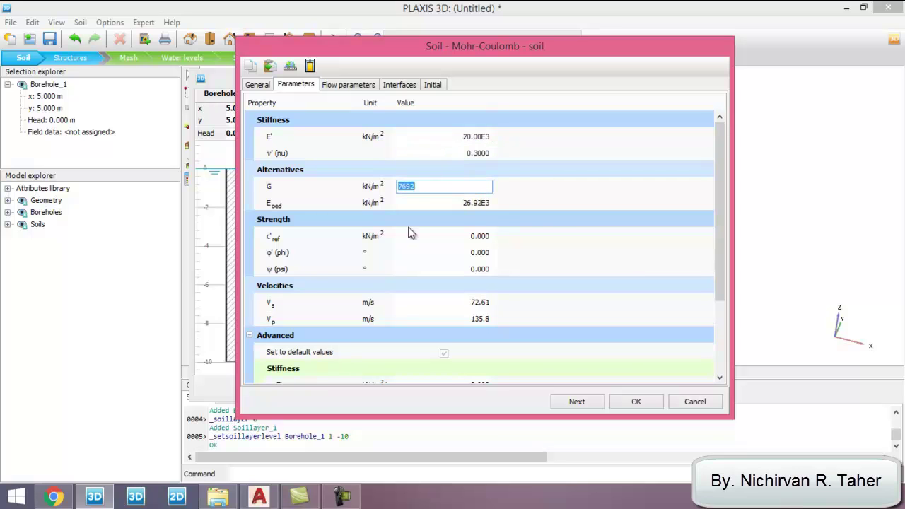
Step: Set the soil's cohesion c'ref to 2 kN/m² and friction angle φ' to 31°, check the interface and initial settings, and save the material
{"action": "left_click", "coordinate": [457, 237]}
{"action": "type", "text": "2"}
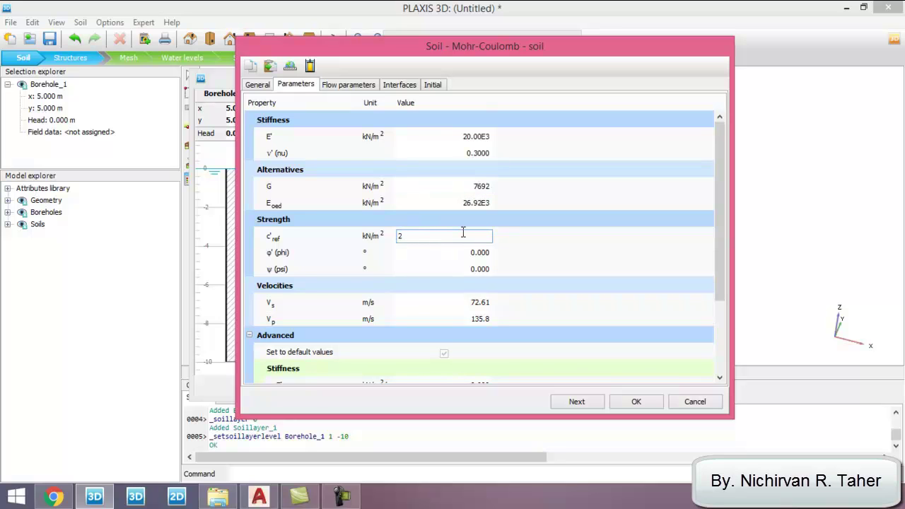
{"action": "key", "text": "Tab"}
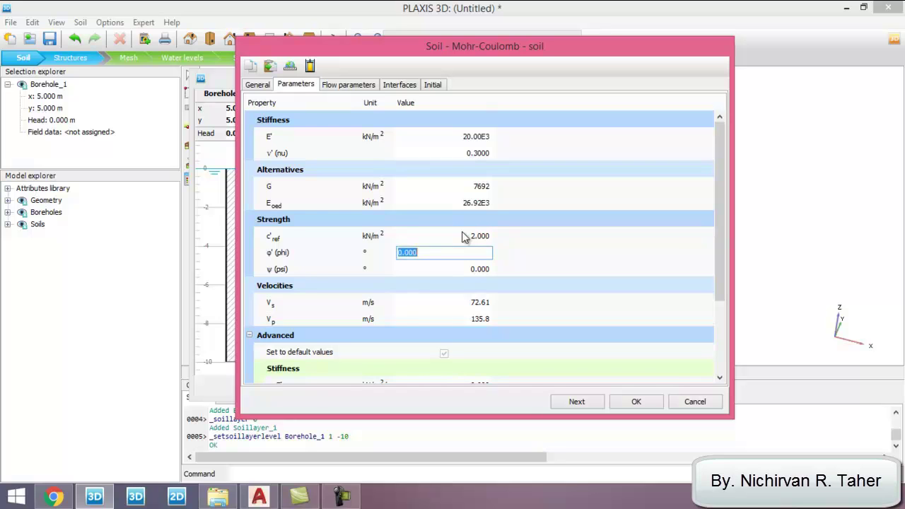
{"action": "type", "text": "31"}
{"action": "key", "text": "Tab"}
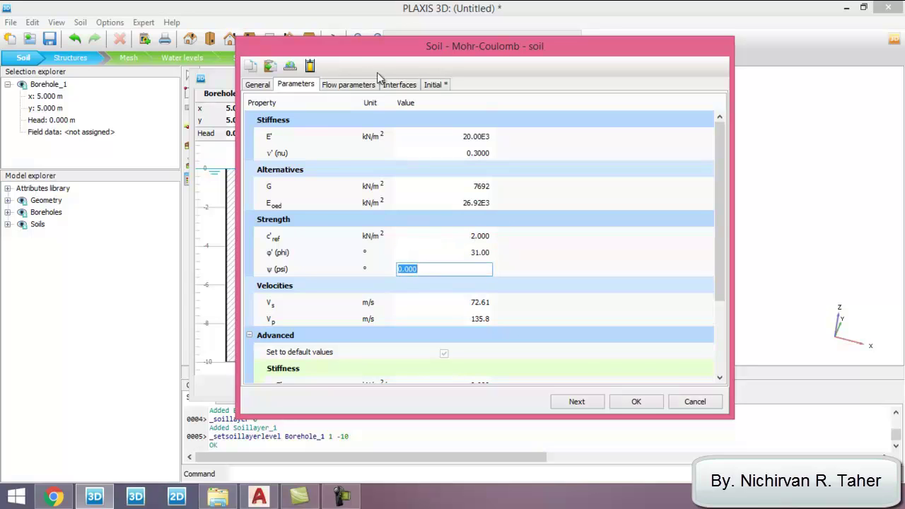
{"action": "left_click", "coordinate": [400, 85]}
{"action": "left_click", "coordinate": [433, 85]}
{"action": "left_click", "coordinate": [297, 85]}
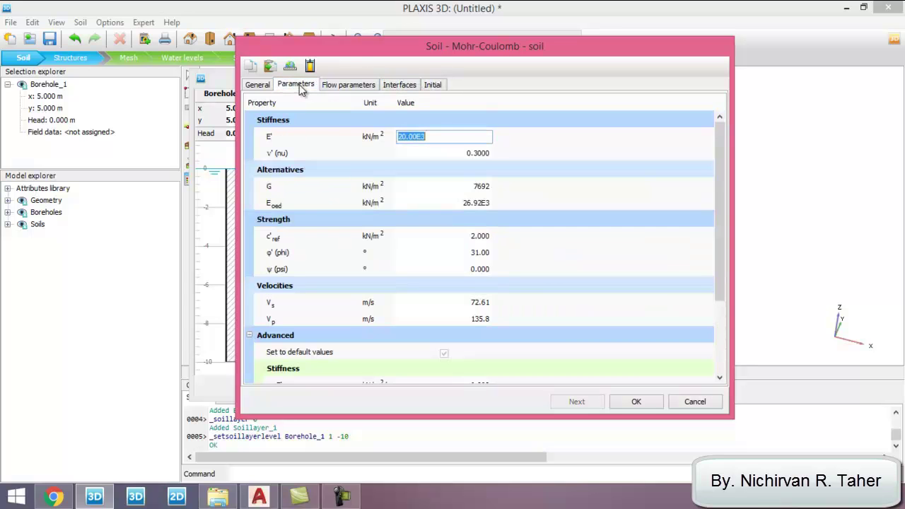
{"action": "left_click", "coordinate": [637, 402]}
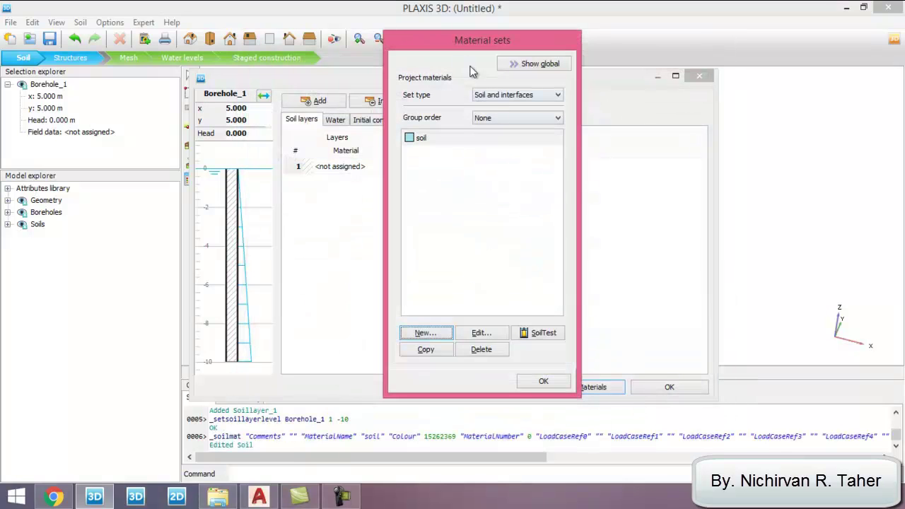
Step: Assign the soil material to the layer of Borehole_1 and finish the borehole definition
{"action": "left_click_drag", "start_coordinate": [457, 48], "coordinate": [482, 57]}
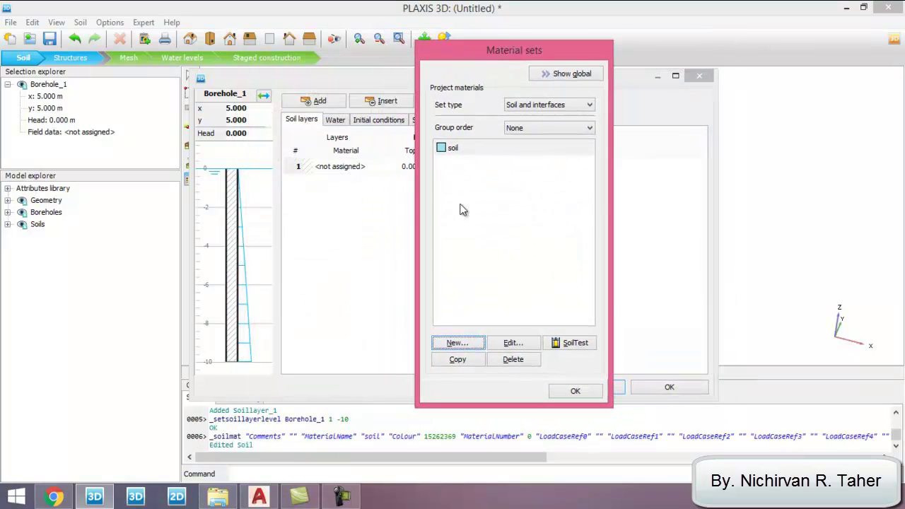
{"action": "left_click", "coordinate": [466, 153]}
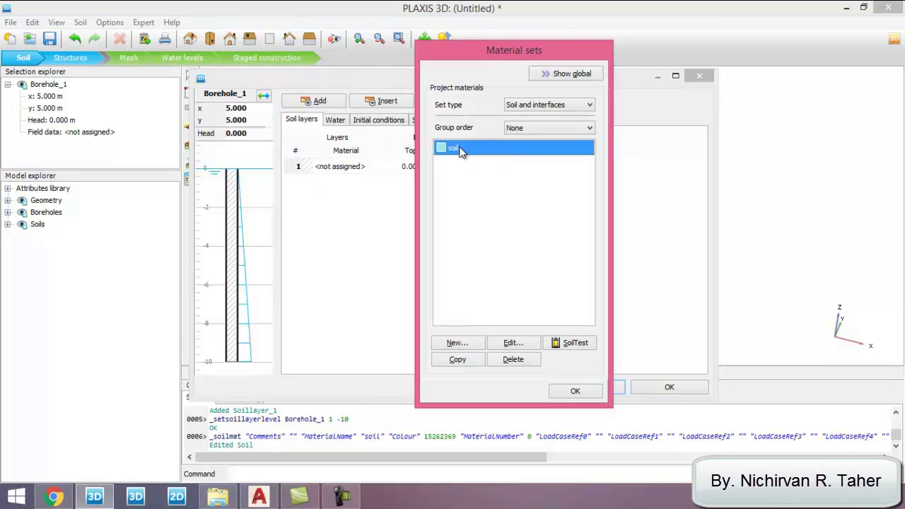
{"action": "left_click_drag", "start_coordinate": [469, 152], "coordinate": [227, 208]}
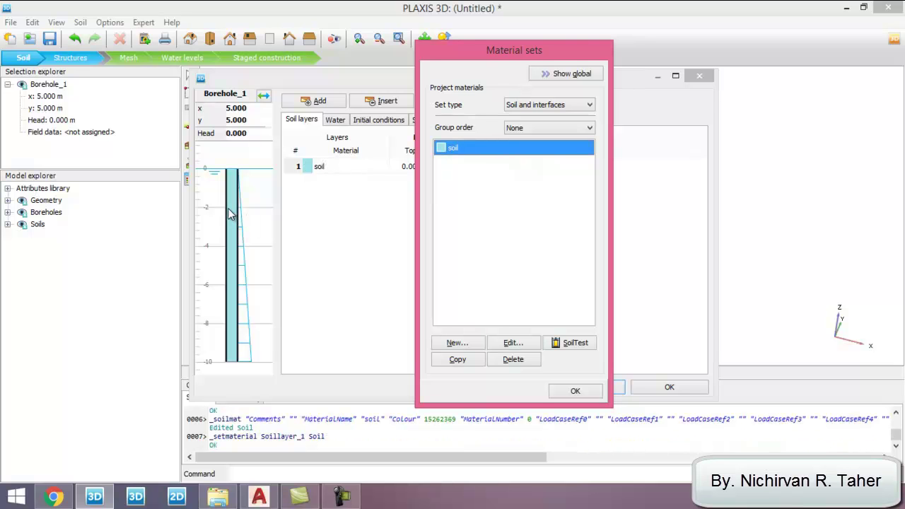
{"action": "left_click", "coordinate": [575, 391]}
{"action": "left_click_drag", "start_coordinate": [476, 89], "coordinate": [462, 77]}
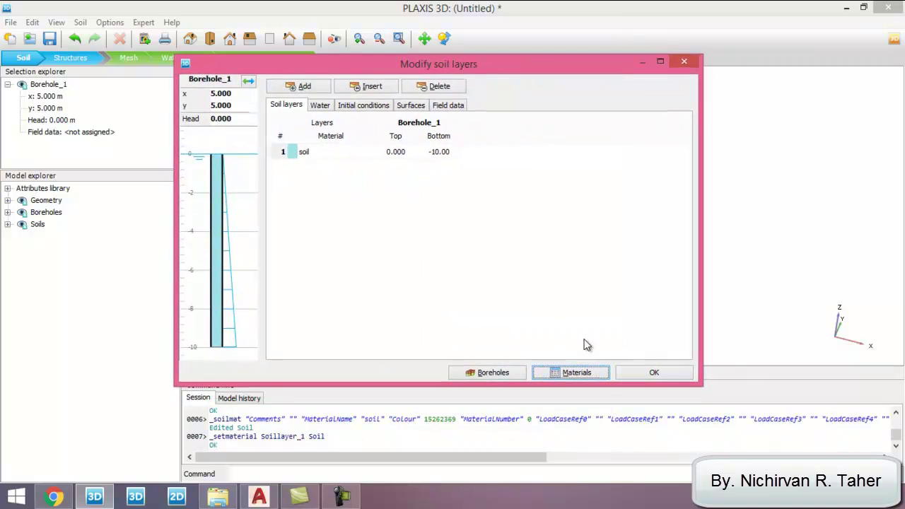
{"action": "left_click", "coordinate": [643, 373]}
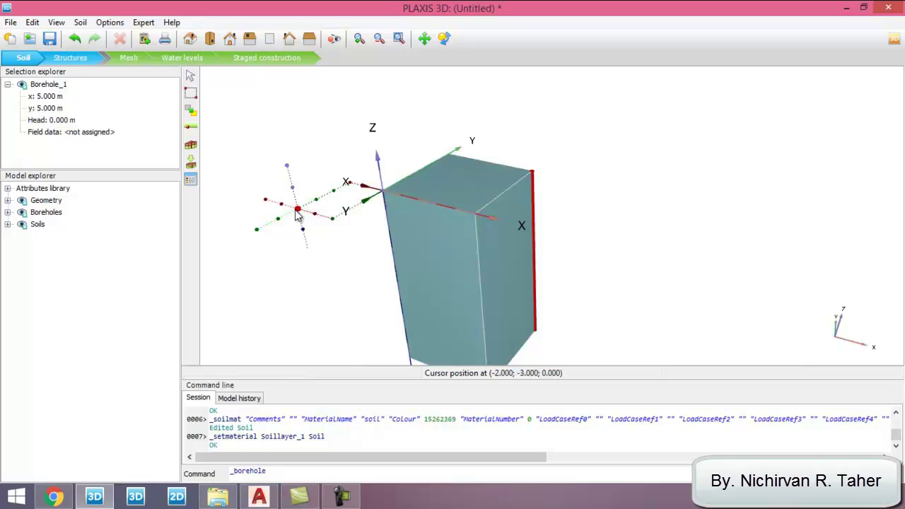
{"action": "key", "text": "Escape"}
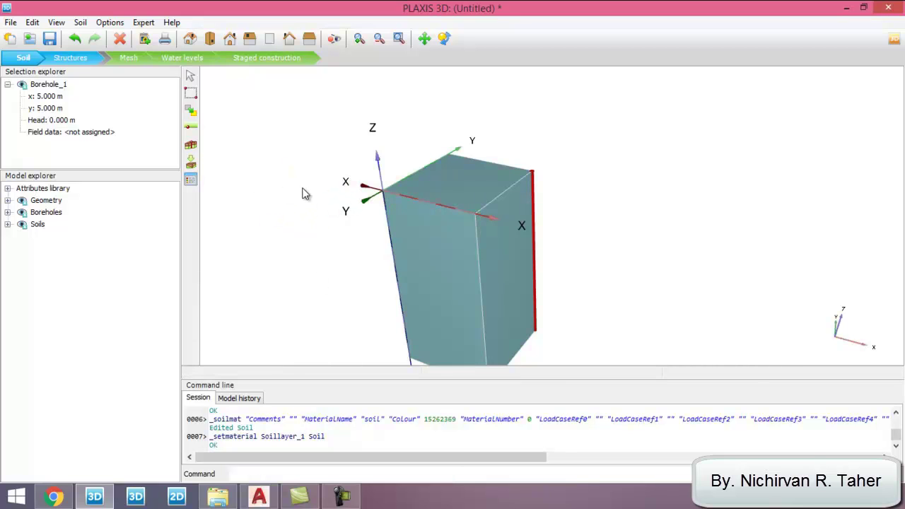
Step: Create a new plate material set named "single footing"
{"action": "left_click", "coordinate": [191, 183]}
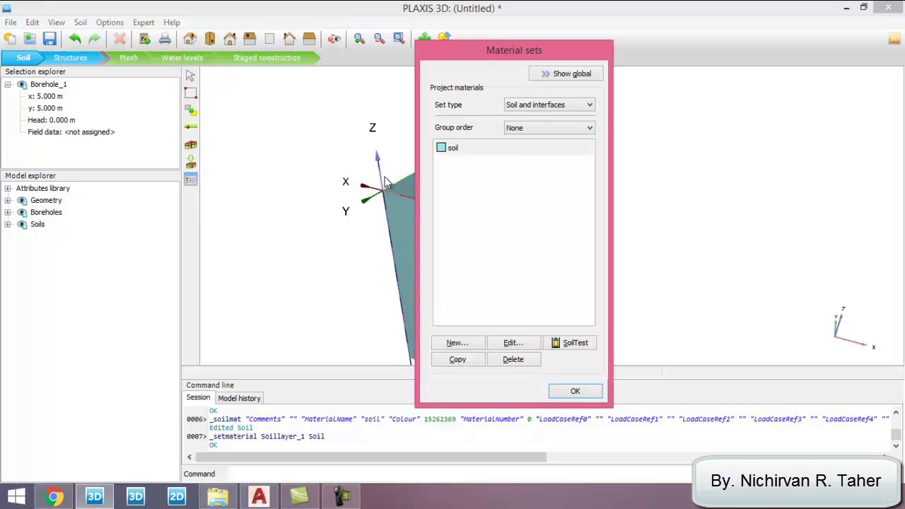
{"action": "left_click", "coordinate": [551, 106]}
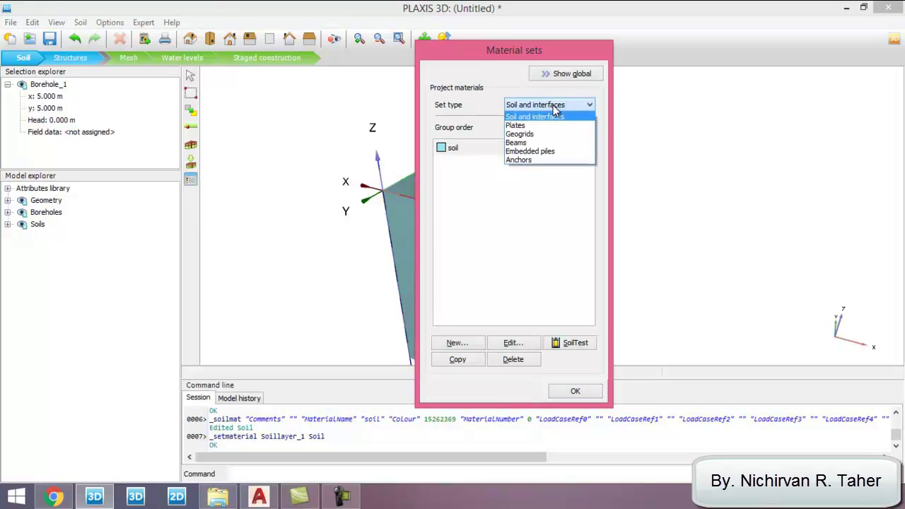
{"action": "left_click", "coordinate": [535, 126]}
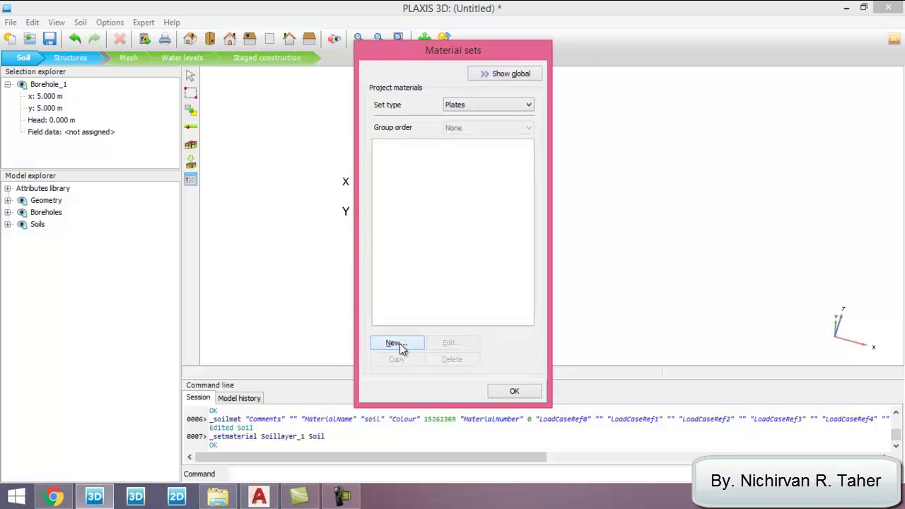
{"action": "left_click", "coordinate": [396, 344]}
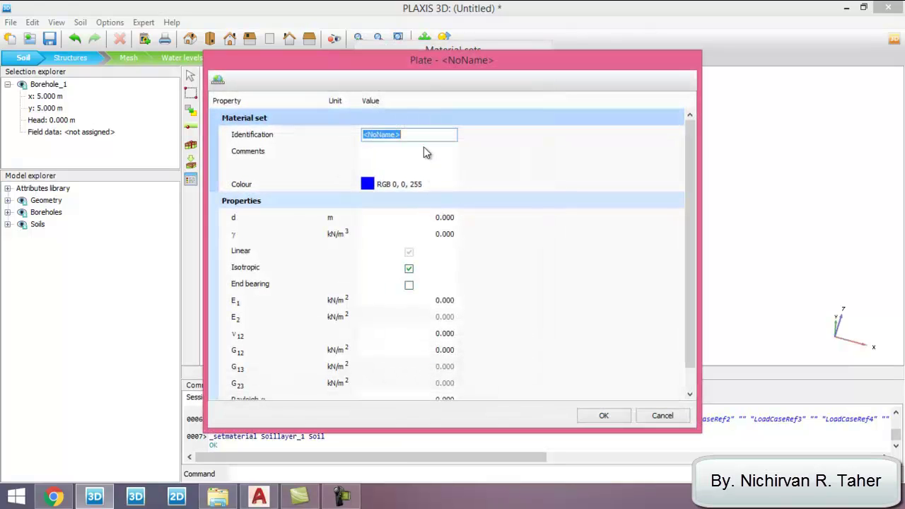
{"action": "type", "text": "footin"}
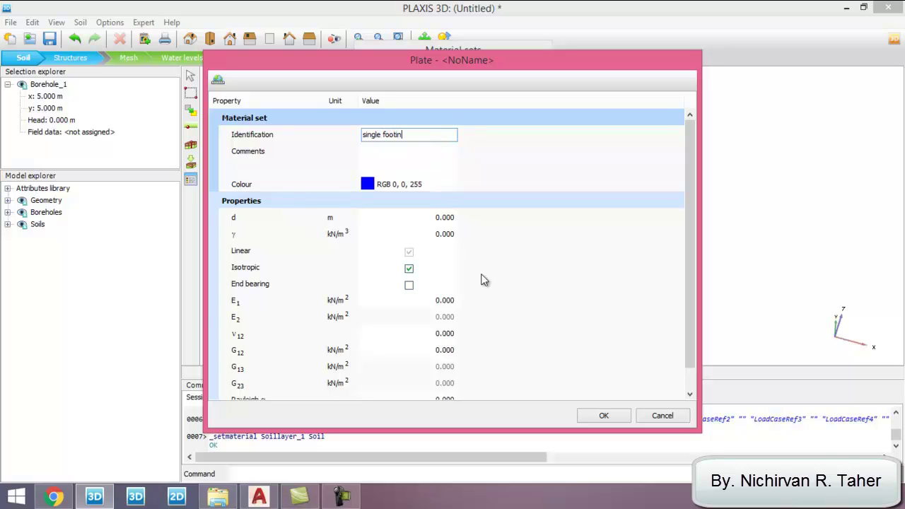
{"action": "type", "text": "g"}
Step: Set the footing plate's thickness d to 0.5 m and unit weight γ to 24 kN/m³, with isotropic behaviour enabled
{"action": "left_click", "coordinate": [417, 273]}
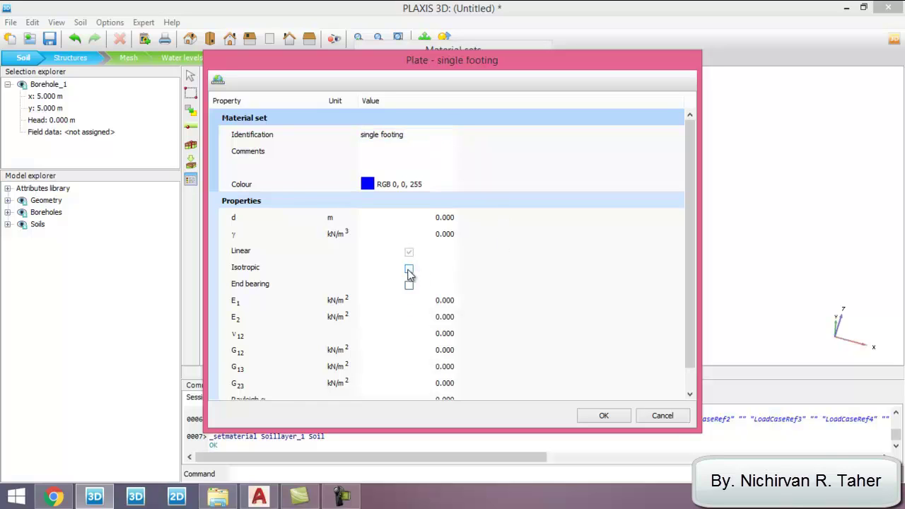
{"action": "left_click", "coordinate": [444, 219]}
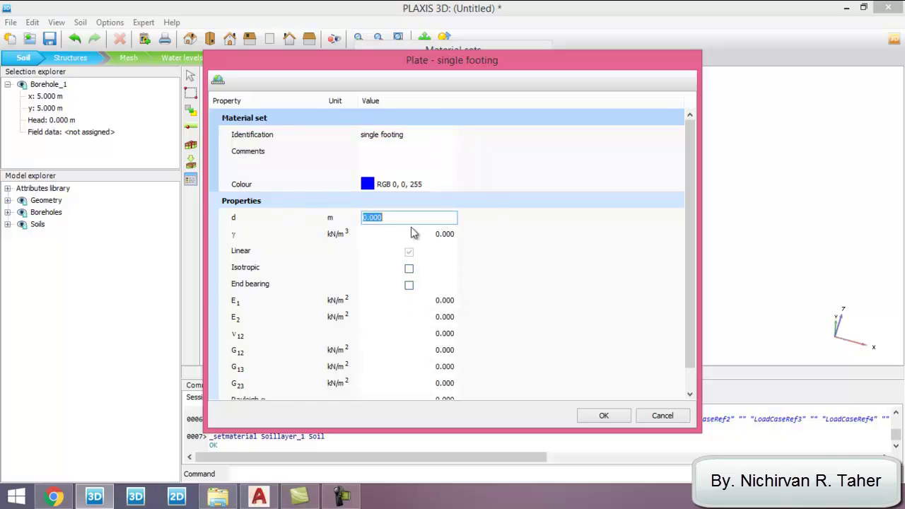
{"action": "type", "text": "0.5"}
{"action": "key", "text": "Tab"}
{"action": "type", "text": "24"}
{"action": "key", "text": "Tab"}
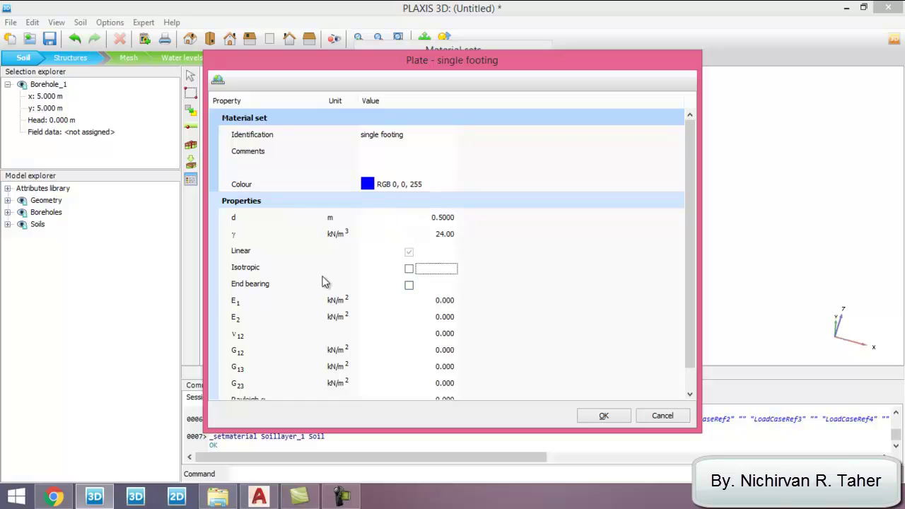
{"action": "left_click", "coordinate": [409, 268]}
Step: Look up the concrete properties in the Civil 3D drawing and set the plate's E1 to 23500000 kN/m² and ν12 to 0.2 in PLAXIS 3D
{"action": "left_click", "coordinate": [442, 300]}
{"action": "left_click", "coordinate": [259, 499]}
{"action": "scroll", "coordinate": [410, 307], "scroll_direction": "down", "scroll_amount": 2}
{"action": "scroll", "coordinate": [645, 302], "scroll_direction": "up", "scroll_amount": 3}
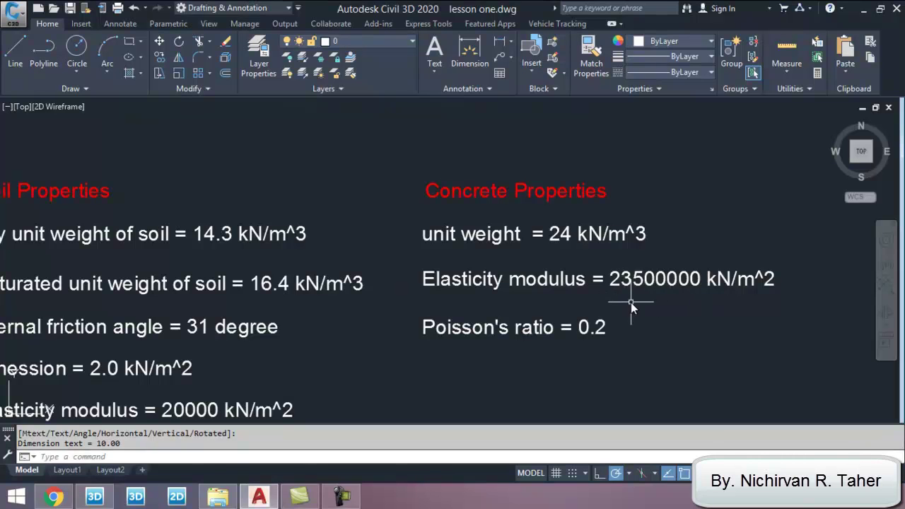
{"action": "left_click", "coordinate": [96, 498]}
{"action": "type", "text": "235"}
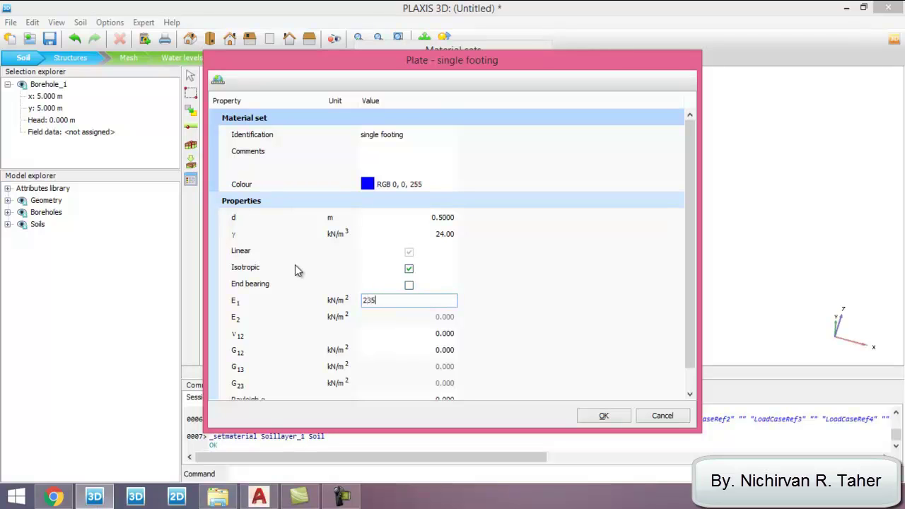
{"action": "type", "text": "00000"}
{"action": "key", "text": "Tab"}
{"action": "type", "text": "0.2"}
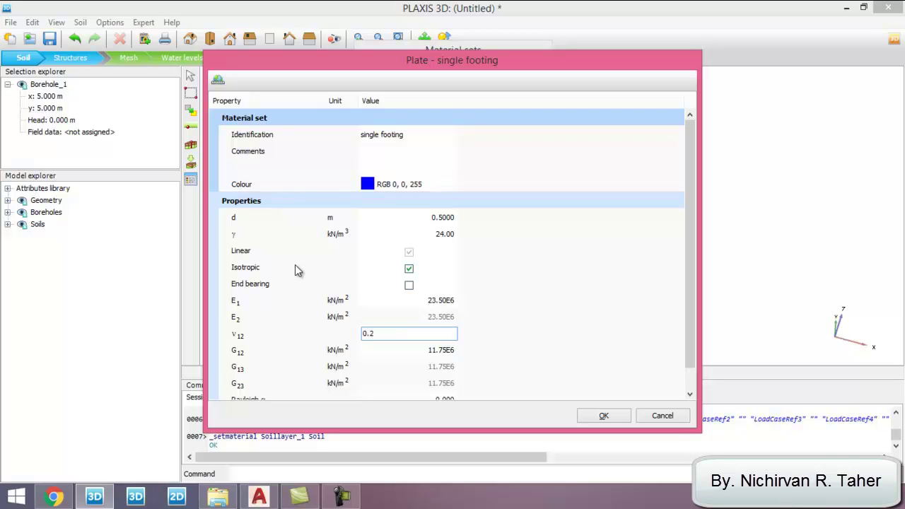
{"action": "key", "text": "Tab"}
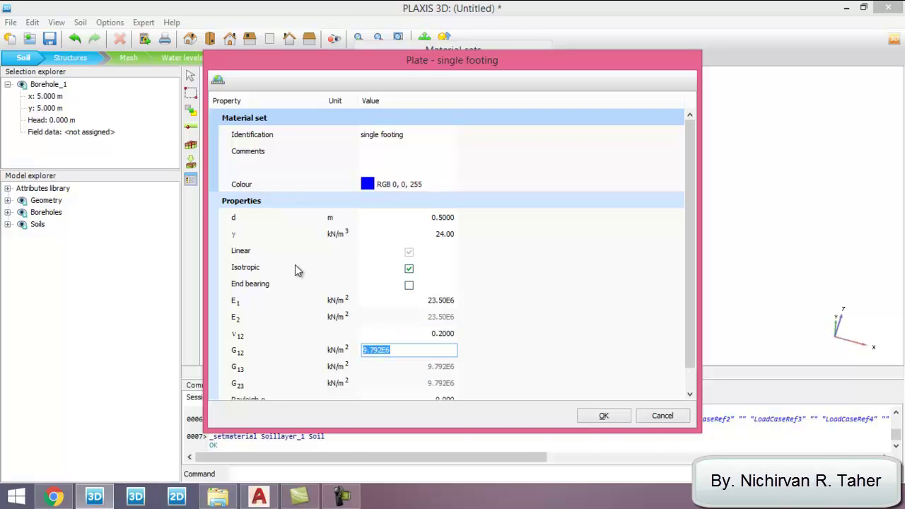
Step: Review the remaining properties of the single footing plate, save the material and close the material sets
{"action": "left_click_drag", "start_coordinate": [422, 67], "coordinate": [450, 32]}
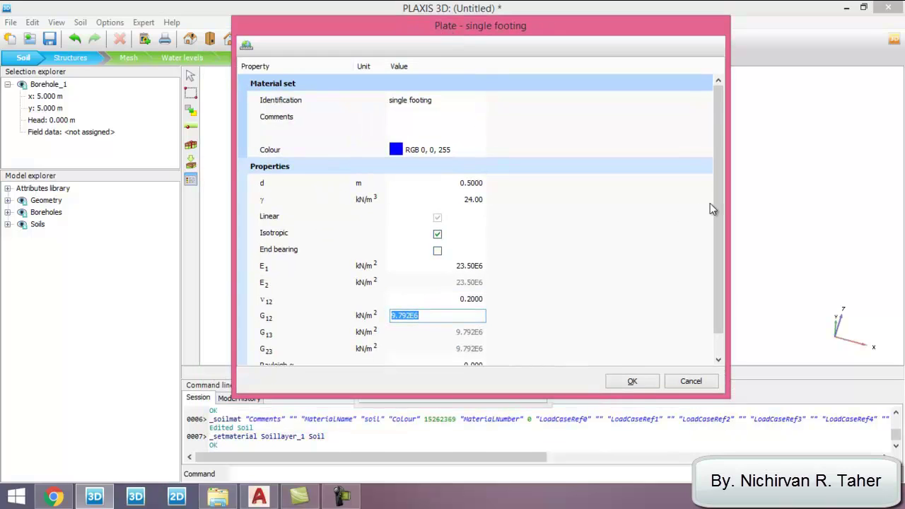
{"action": "left_click_drag", "start_coordinate": [720, 207], "coordinate": [723, 247]}
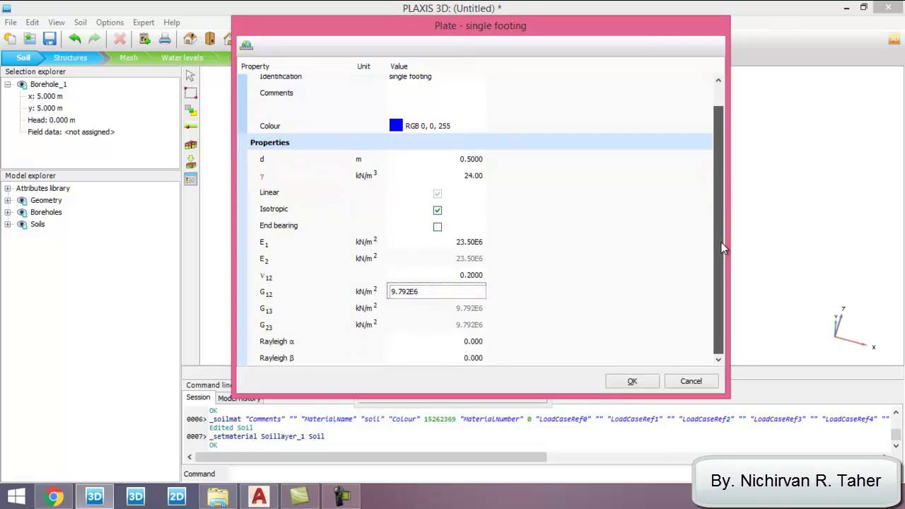
{"action": "left_click", "coordinate": [633, 382]}
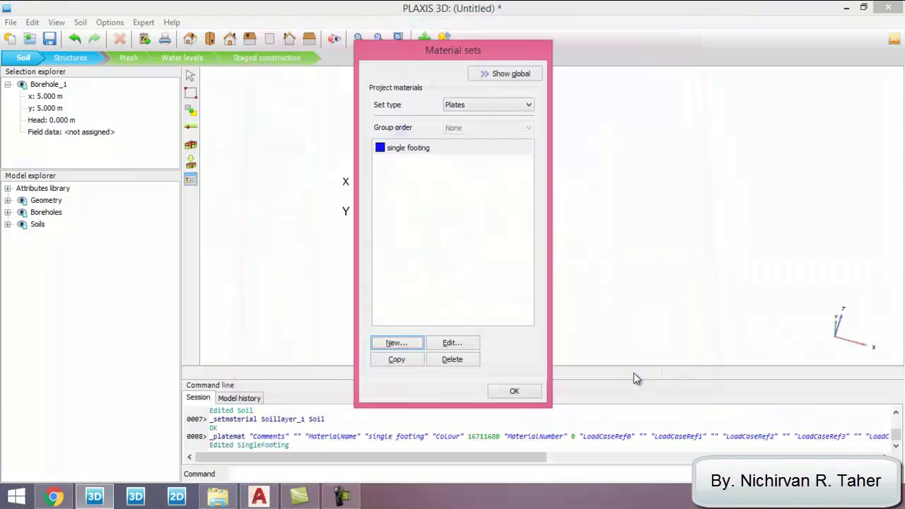
{"action": "left_click", "coordinate": [515, 392]}
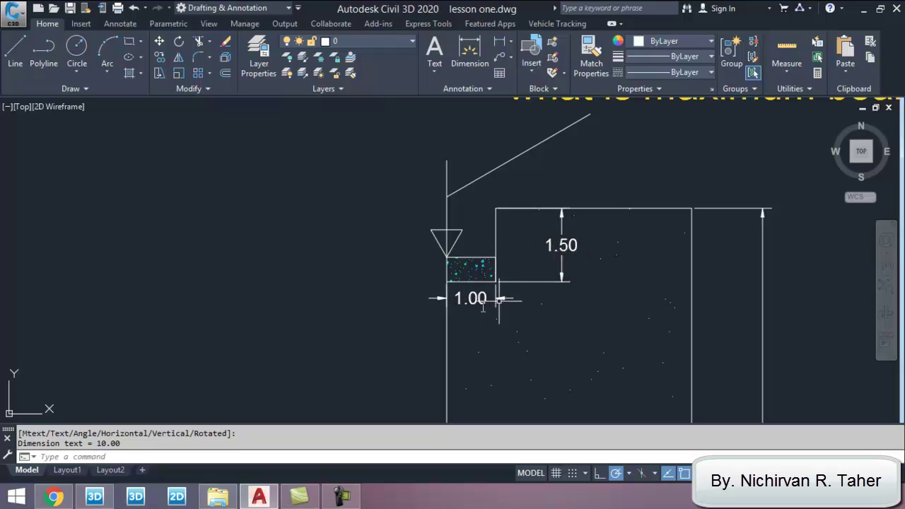
Step: Switch to PLAXIS 3D's Structures mode and draw a 1 m by 1 m square surface at z = 0 with one corner at the origin
{"action": "left_click", "coordinate": [99, 498]}
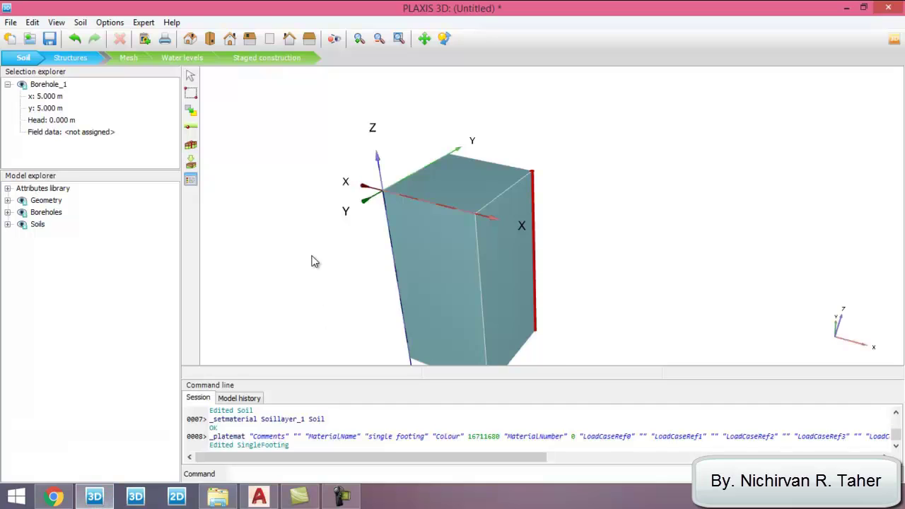
{"action": "scroll", "coordinate": [344, 198], "scroll_direction": "up", "scroll_amount": 1}
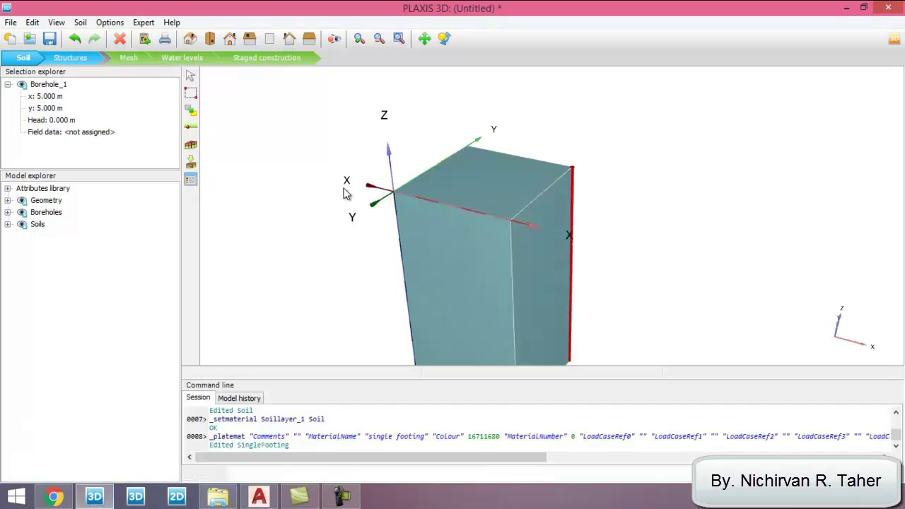
{"action": "left_click", "coordinate": [71, 58]}
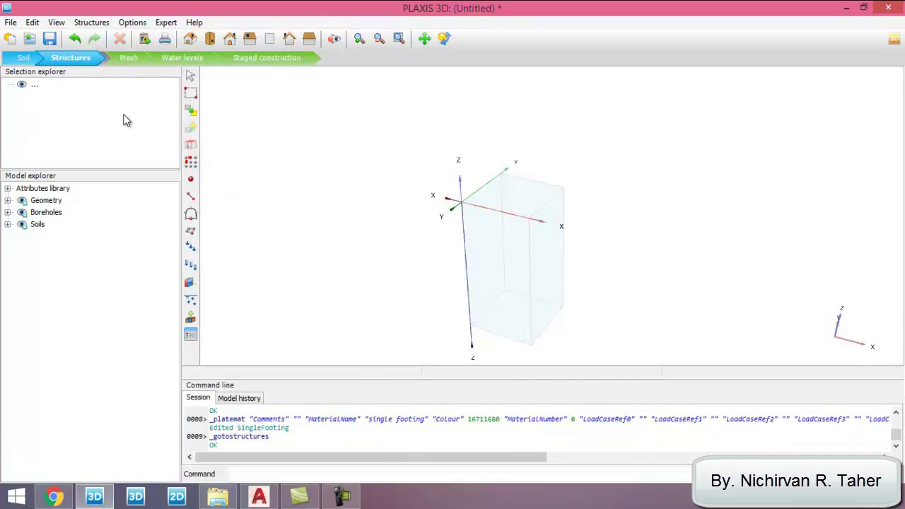
{"action": "left_click", "coordinate": [192, 234]}
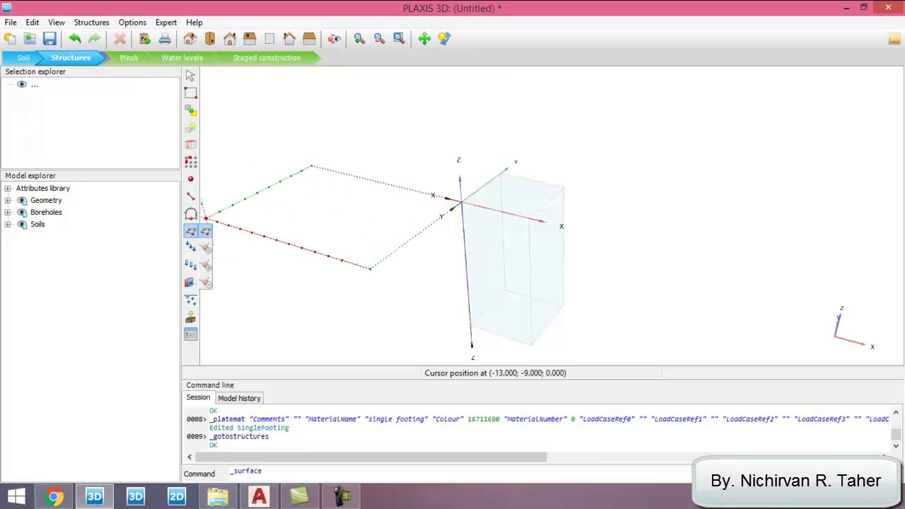
{"action": "scroll", "coordinate": [505, 194], "scroll_direction": "up", "scroll_amount": 5}
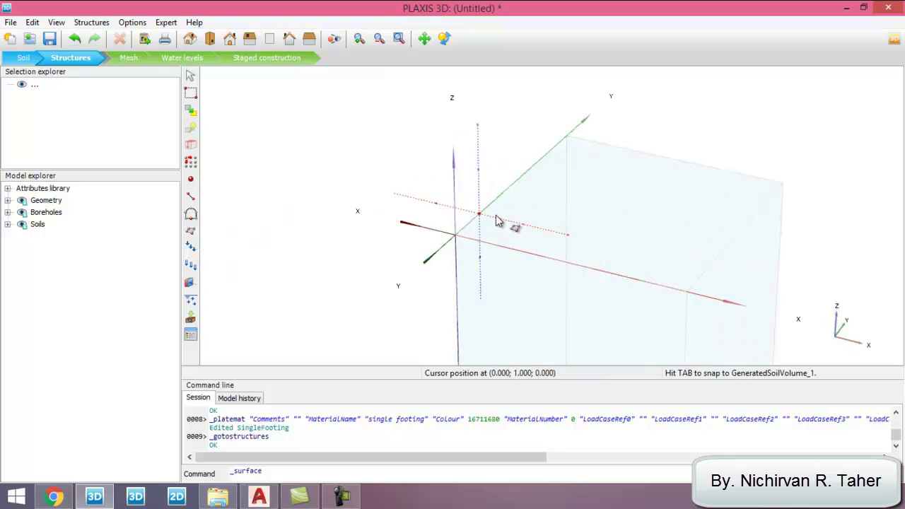
{"action": "left_click", "coordinate": [456, 234]}
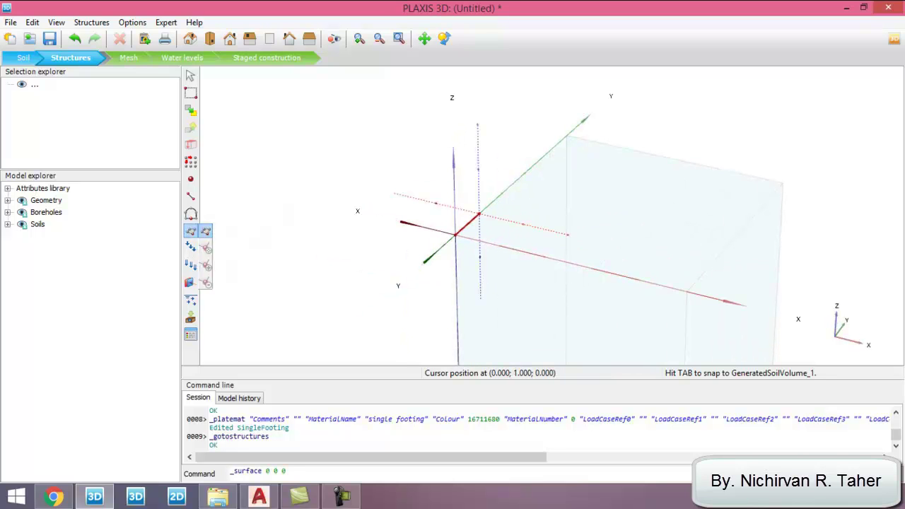
{"action": "left_click", "coordinate": [479, 214]}
{"action": "left_click", "coordinate": [520, 230]}
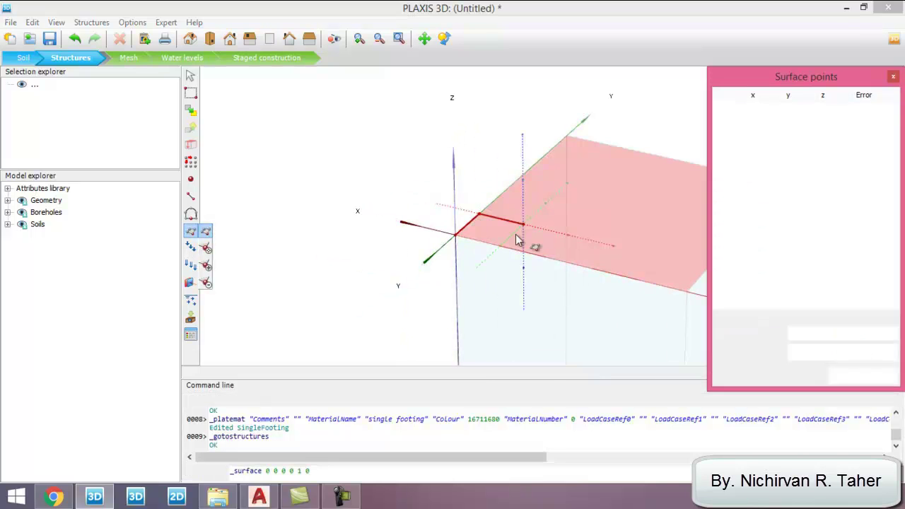
{"action": "left_click", "coordinate": [500, 246]}
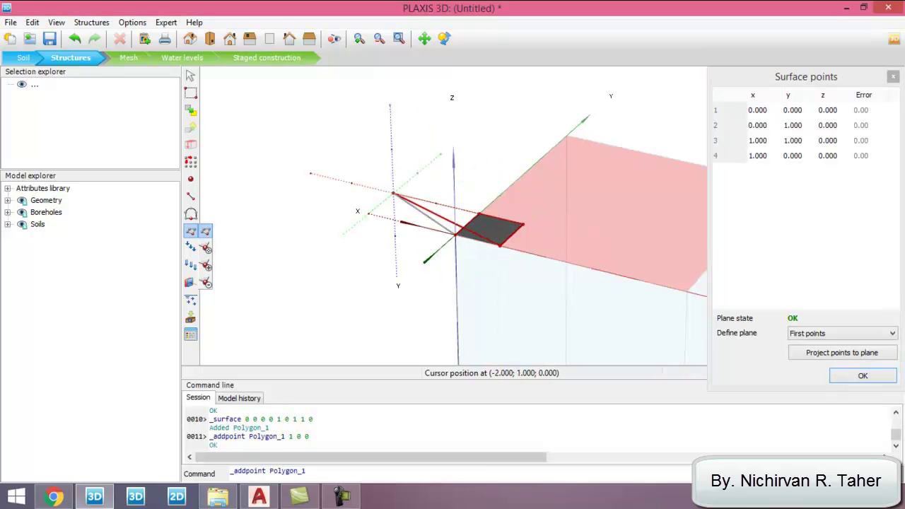
Step: Finish drawing the square surface and extrude it along z by -1.5 m into a volume
{"action": "right_click", "coordinate": [394, 193]}
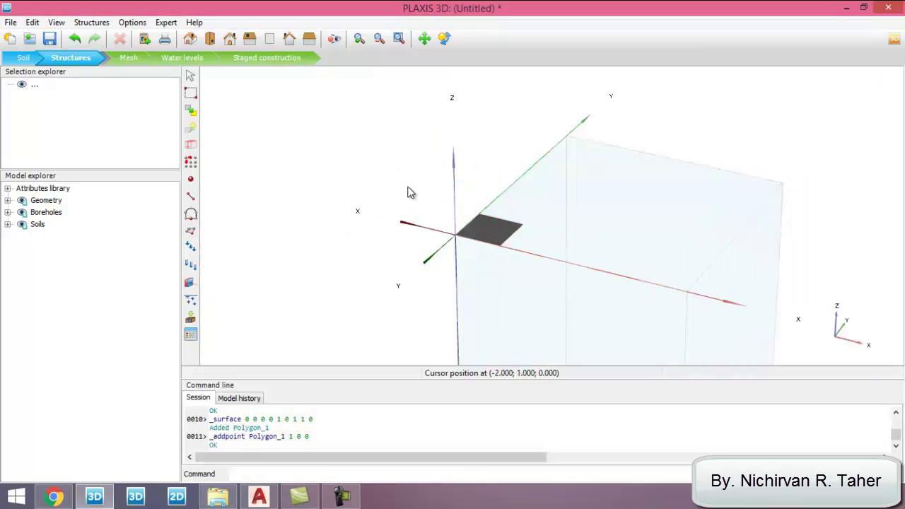
{"action": "left_click", "coordinate": [488, 238]}
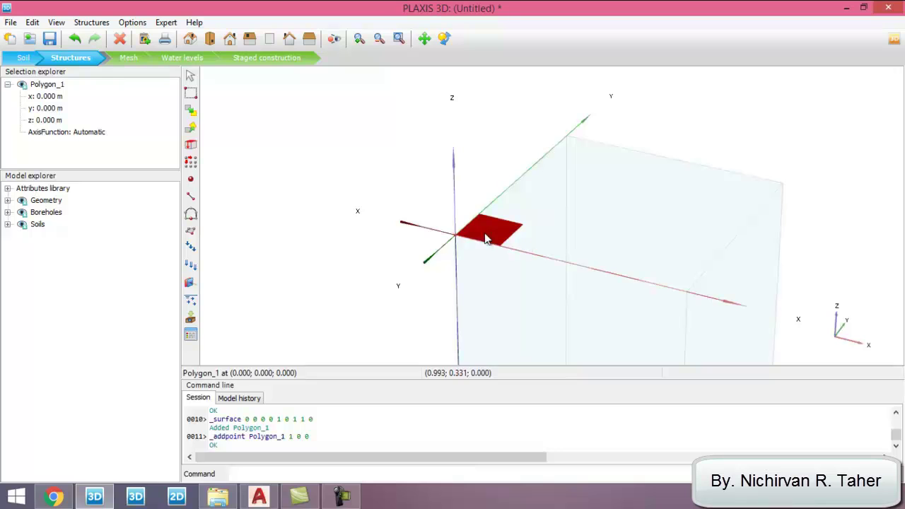
{"action": "scroll", "coordinate": [411, 178], "scroll_direction": "down", "scroll_amount": 1}
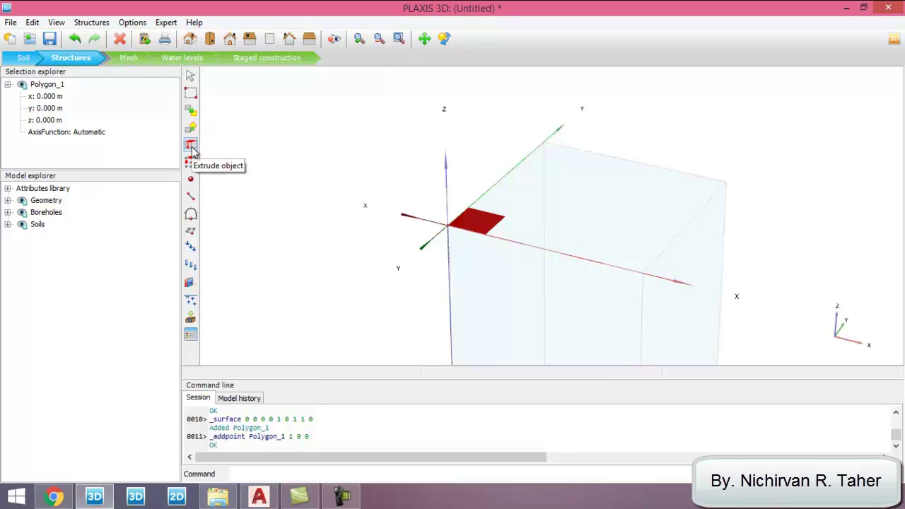
{"action": "left_click", "coordinate": [191, 146]}
{"action": "left_click_drag", "start_coordinate": [363, 183], "coordinate": [325, 184]}
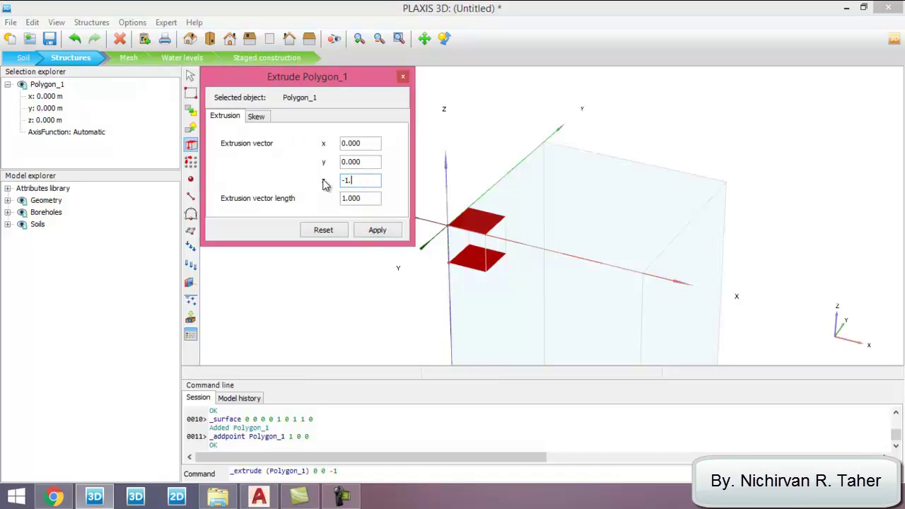
{"action": "left_click", "coordinate": [377, 231]}
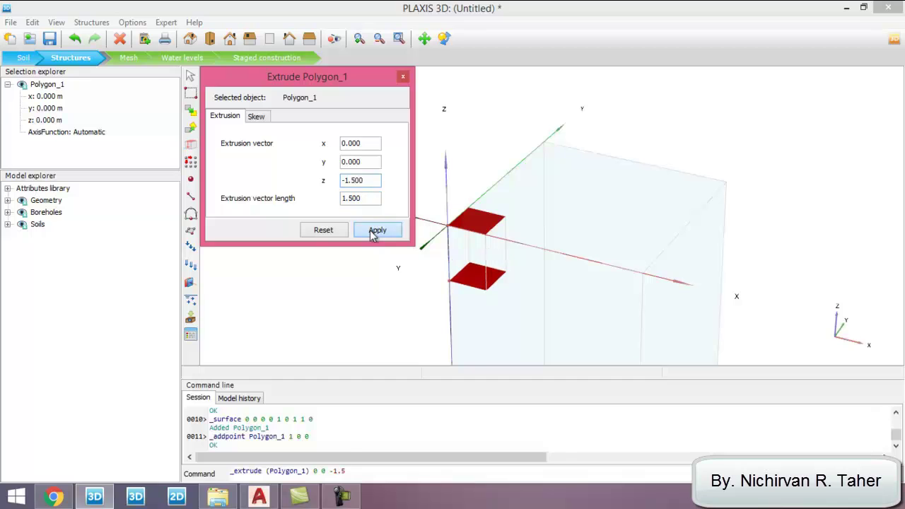
Step: Check the footing's position, width and depth in the Civil 3D drawing
{"action": "scroll", "coordinate": [469, 259], "scroll_direction": "up", "scroll_amount": 1}
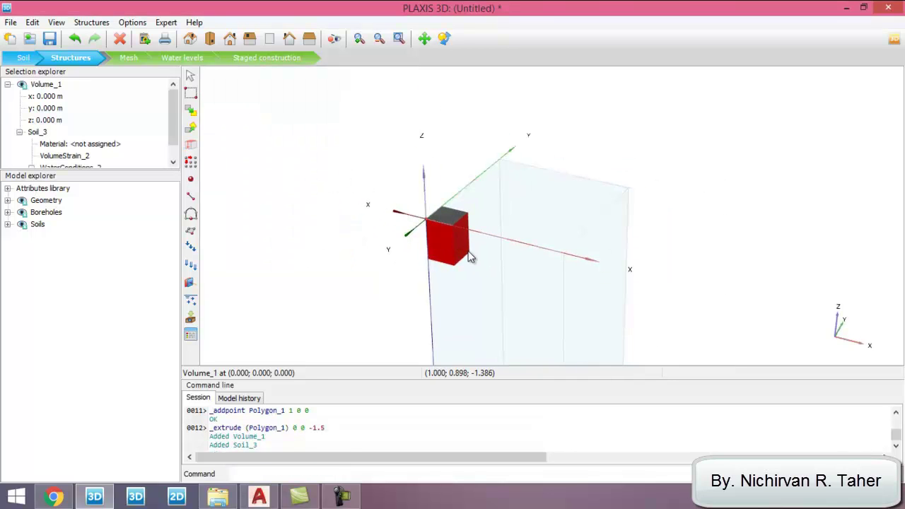
{"action": "left_click", "coordinate": [259, 496]}
{"action": "scroll", "coordinate": [402, 275], "scroll_direction": "down", "scroll_amount": 3}
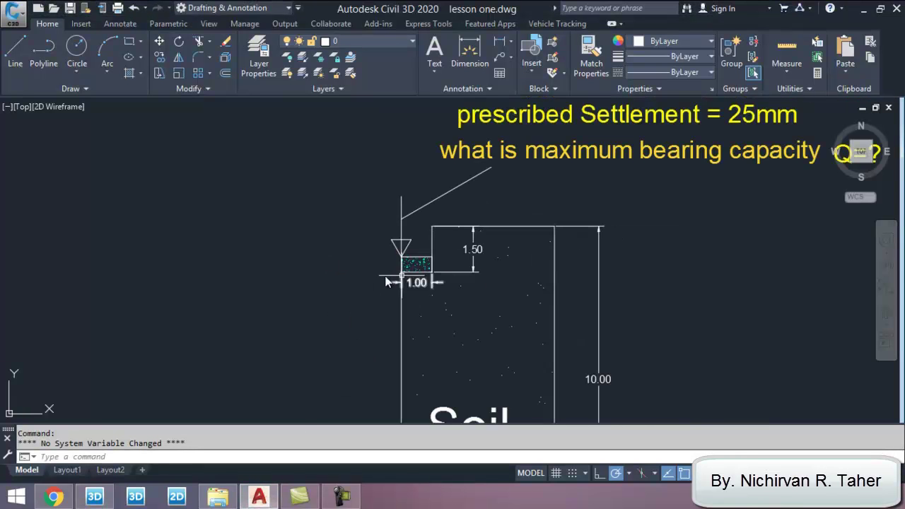
{"action": "scroll", "coordinate": [378, 273], "scroll_direction": "up", "scroll_amount": 4}
{"action": "left_click", "coordinate": [472, 221]}
{"action": "left_click", "coordinate": [448, 245]}
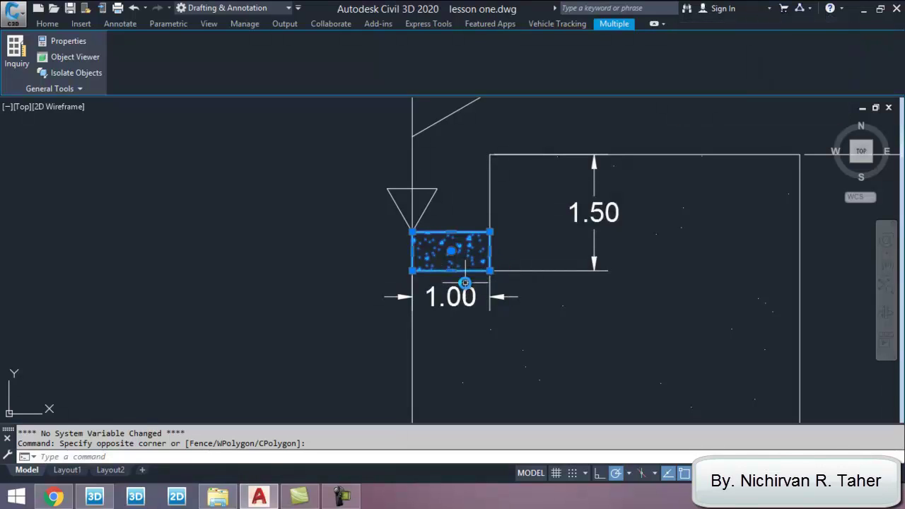
Step: Return to PLAXIS 3D and array the square top surface in the z direction with 2 columns at a distance of -1.5 m
{"action": "left_click", "coordinate": [94, 497]}
{"action": "left_click", "coordinate": [441, 200]}
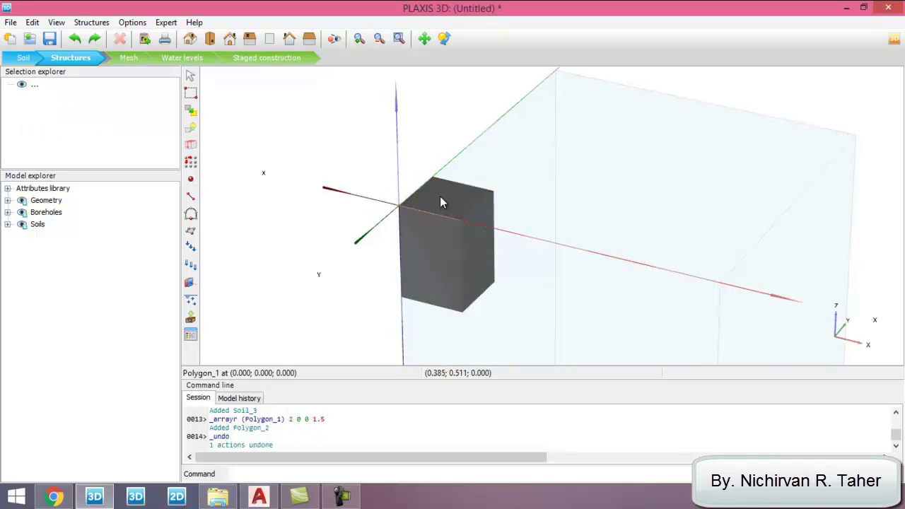
{"action": "left_click", "coordinate": [440, 197]}
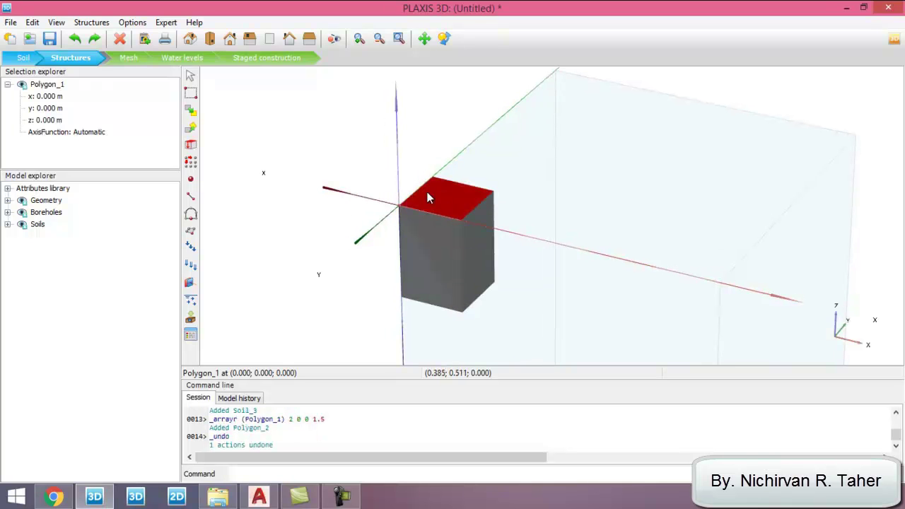
{"action": "left_click", "coordinate": [191, 164]}
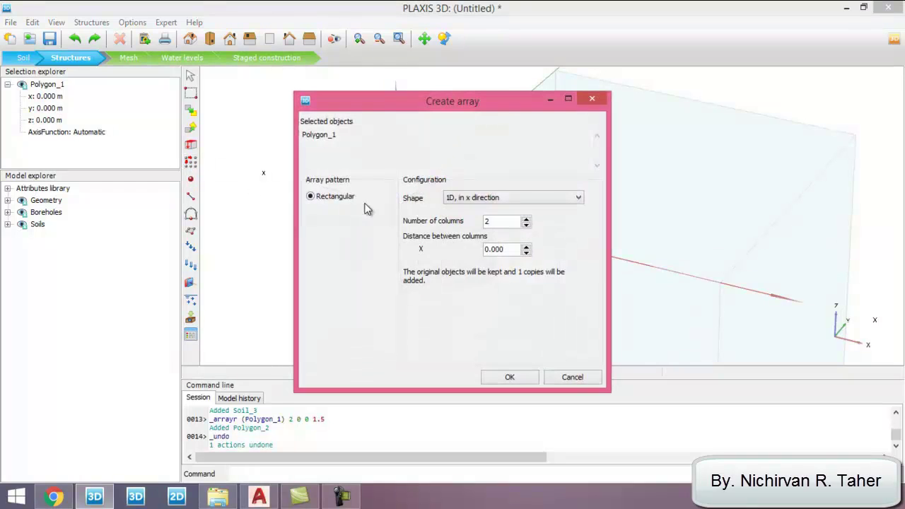
{"action": "left_click_drag", "start_coordinate": [456, 111], "coordinate": [304, 76]}
{"action": "left_click", "coordinate": [329, 164]}
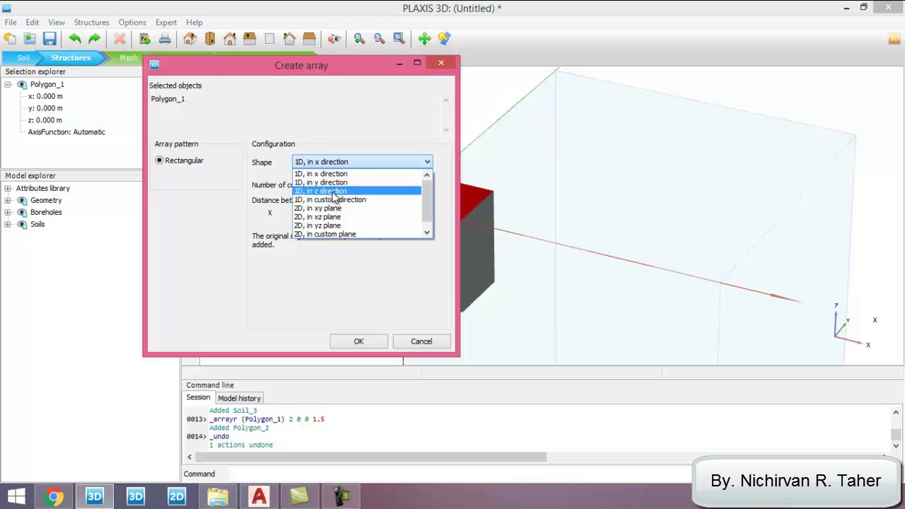
{"action": "left_click", "coordinate": [336, 192]}
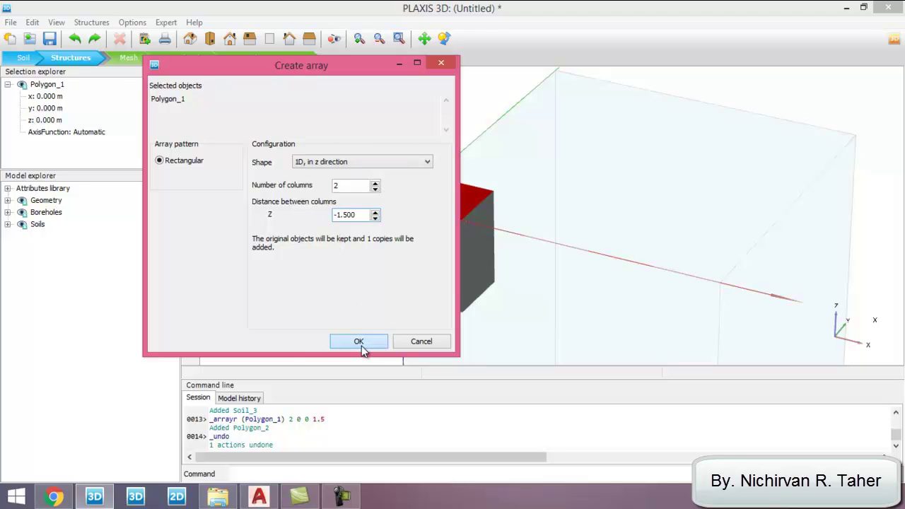
{"action": "left_click", "coordinate": [361, 344]}
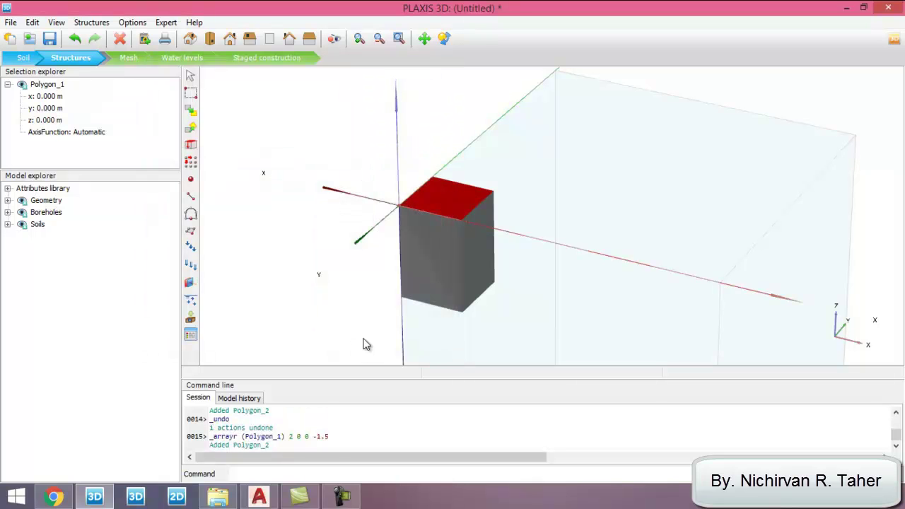
Step: Delete the original square surface at z = 0 on top of the extruded volume
{"action": "left_click", "coordinate": [459, 237]}
{"action": "left_click", "coordinate": [447, 210]}
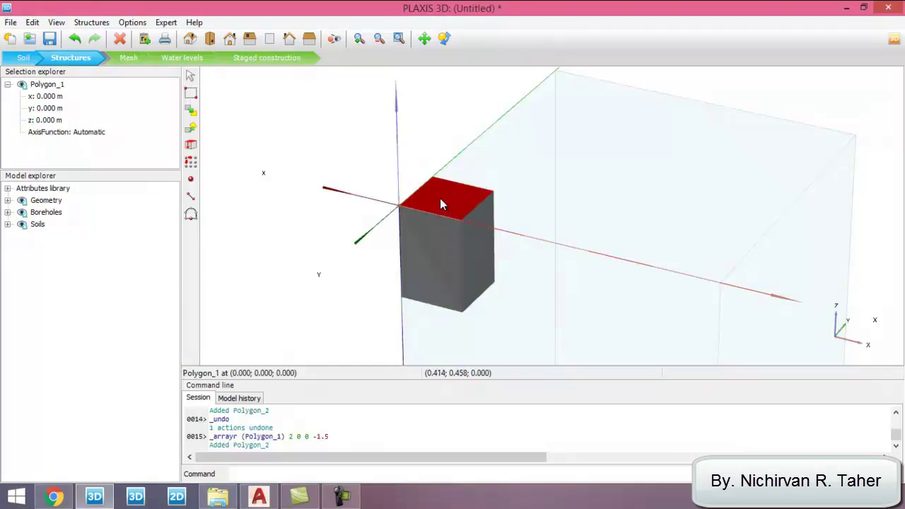
{"action": "right_click", "coordinate": [440, 198]}
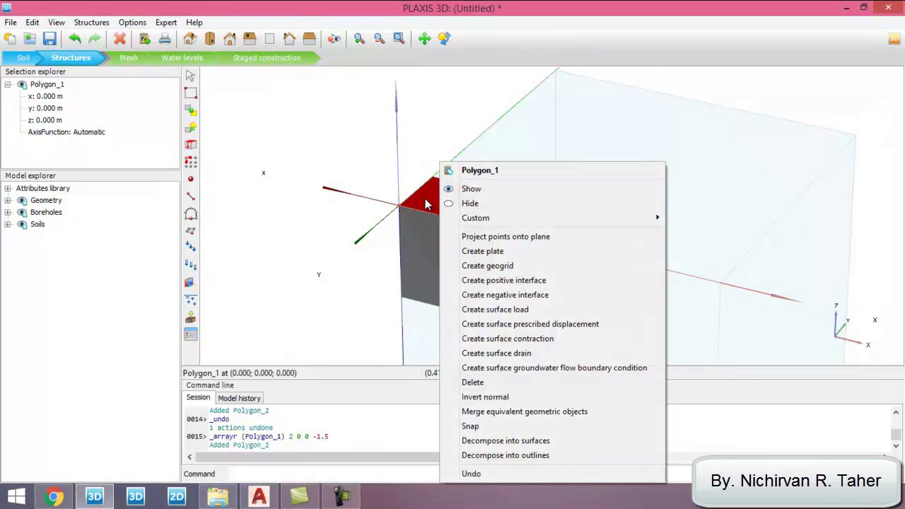
{"action": "left_click", "coordinate": [435, 206]}
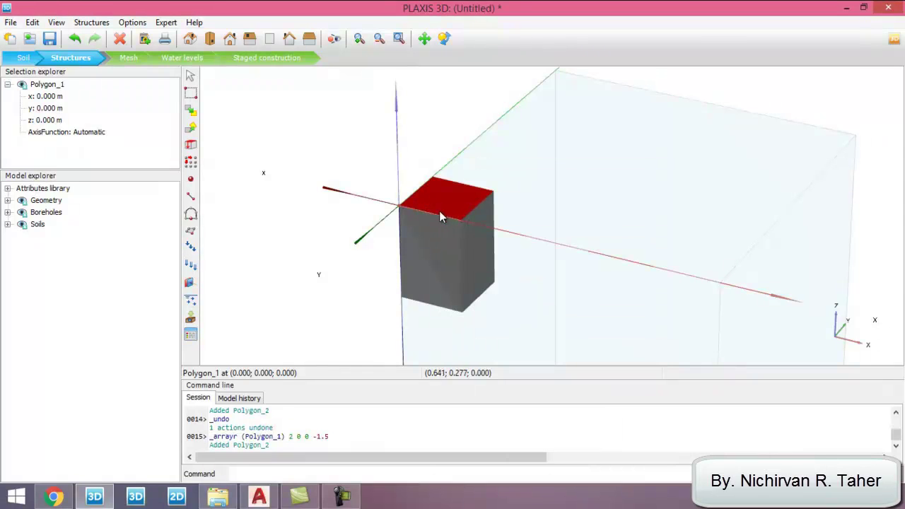
{"action": "right_click", "coordinate": [439, 200]}
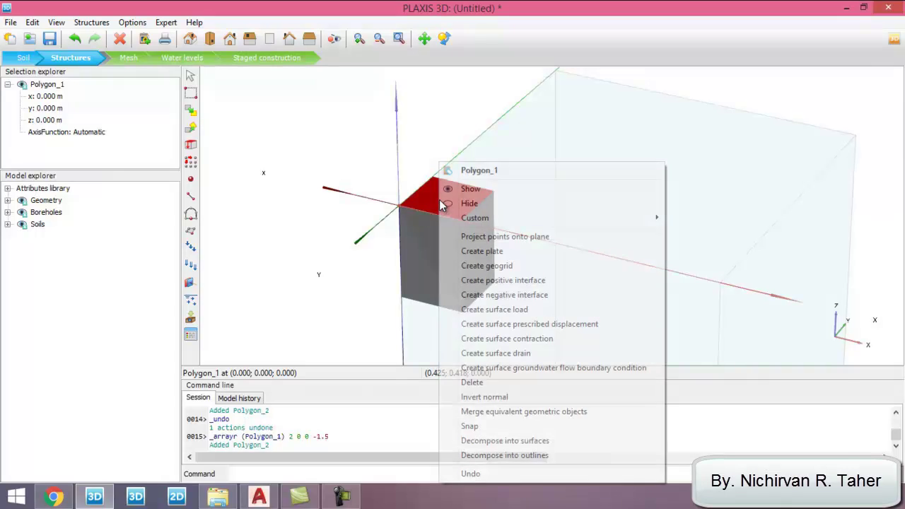
{"action": "left_click", "coordinate": [479, 383]}
Step: Hide the extruded volume to expose the copied surface beneath it
{"action": "left_click", "coordinate": [439, 242]}
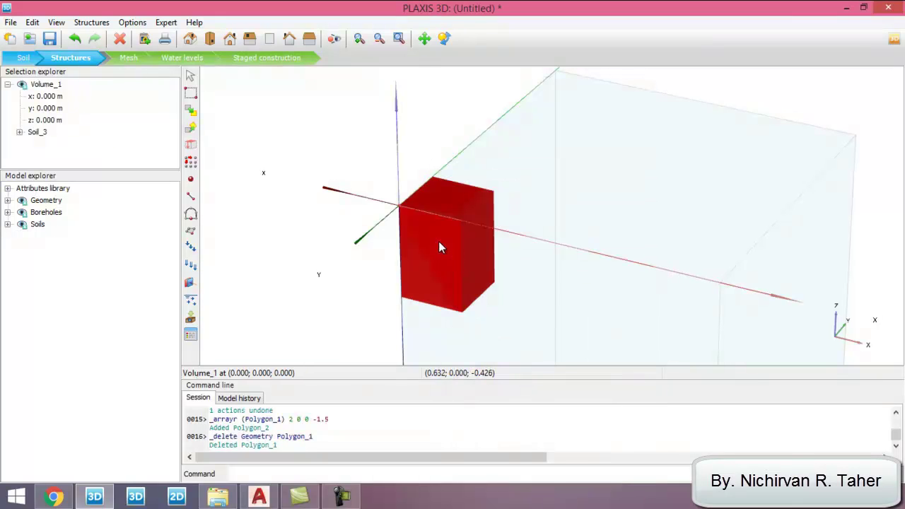
{"action": "right_click", "coordinate": [432, 226]}
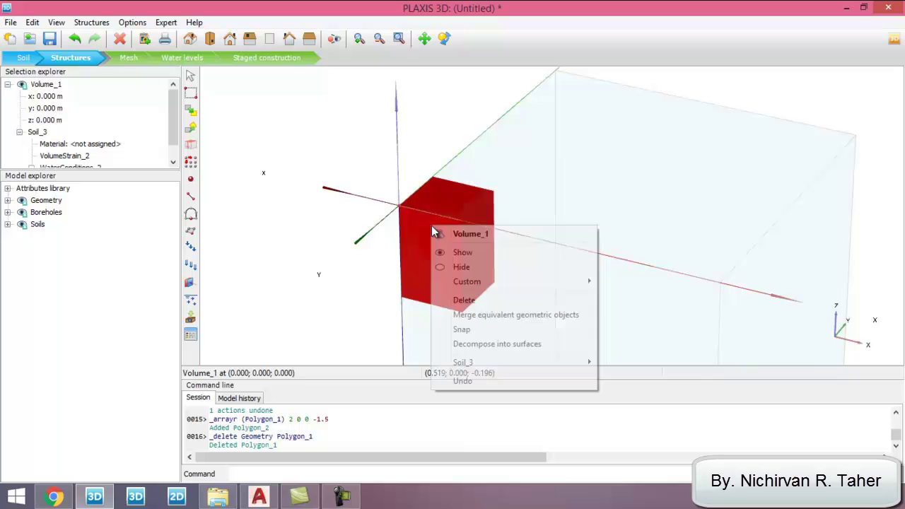
{"action": "left_click", "coordinate": [464, 268]}
{"action": "mouse_move", "coordinate": [452, 311]}
{"action": "right_mouse_down", "text": "ctrl"}
{"action": "mouse_move", "coordinate": [415, 267]}
{"action": "mouse_move", "coordinate": [442, 303]}
{"action": "right_mouse_up", "text": "ctrl"}
Step: Create a plate on the square surface at z = -1.5 m
{"action": "left_click", "coordinate": [417, 276]}
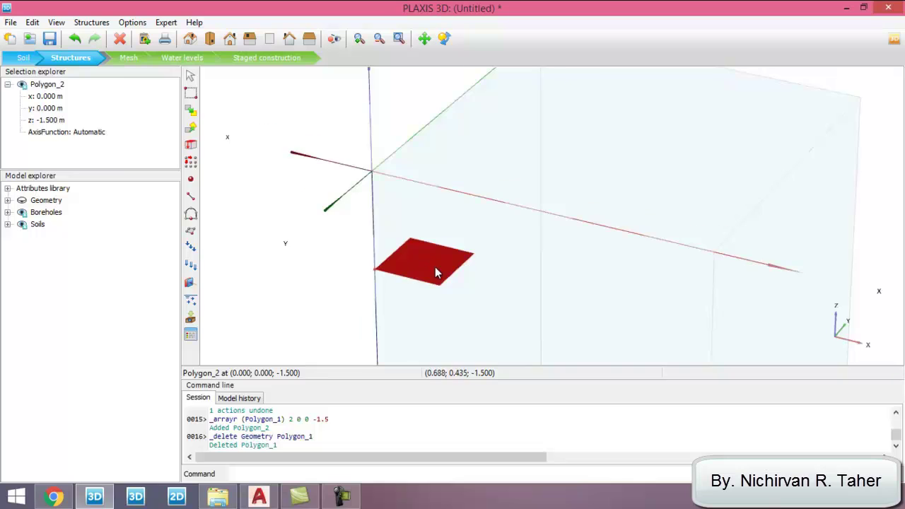
{"action": "scroll", "coordinate": [435, 269], "scroll_direction": "up", "scroll_amount": 2}
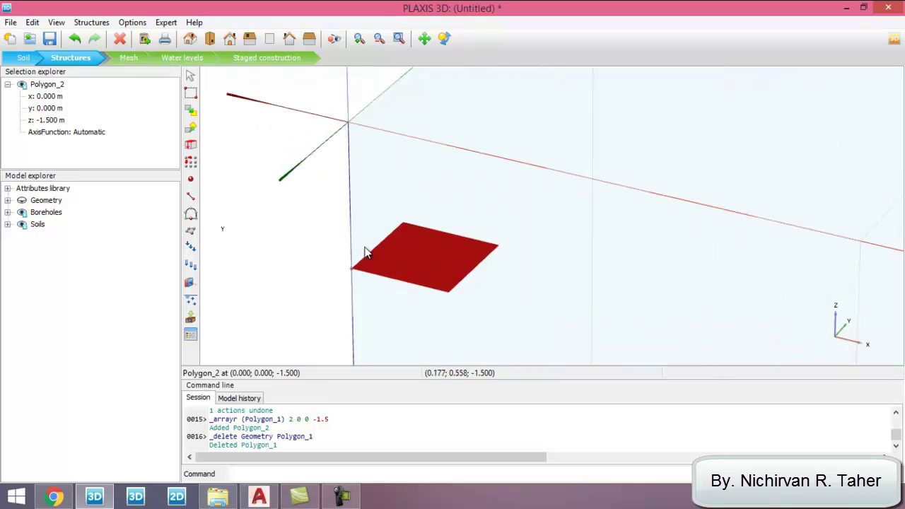
{"action": "right_click", "coordinate": [406, 252]}
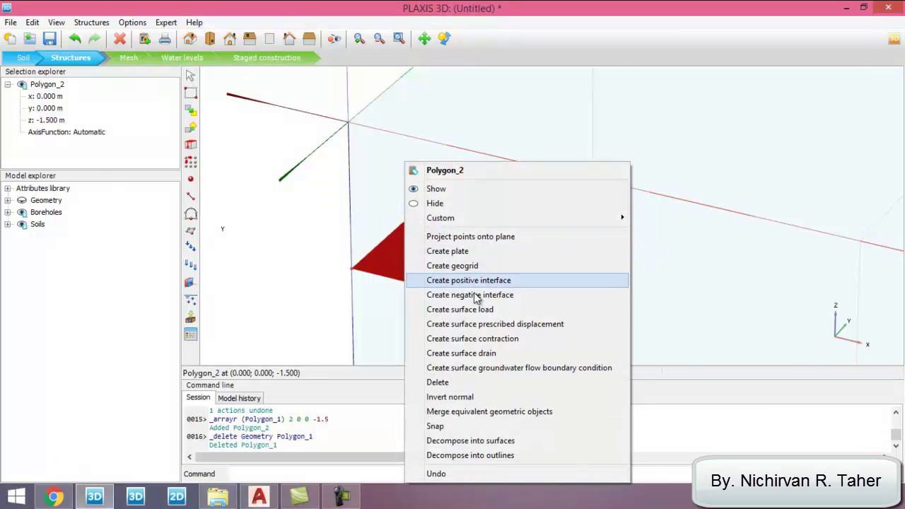
{"action": "left_click", "coordinate": [464, 252]}
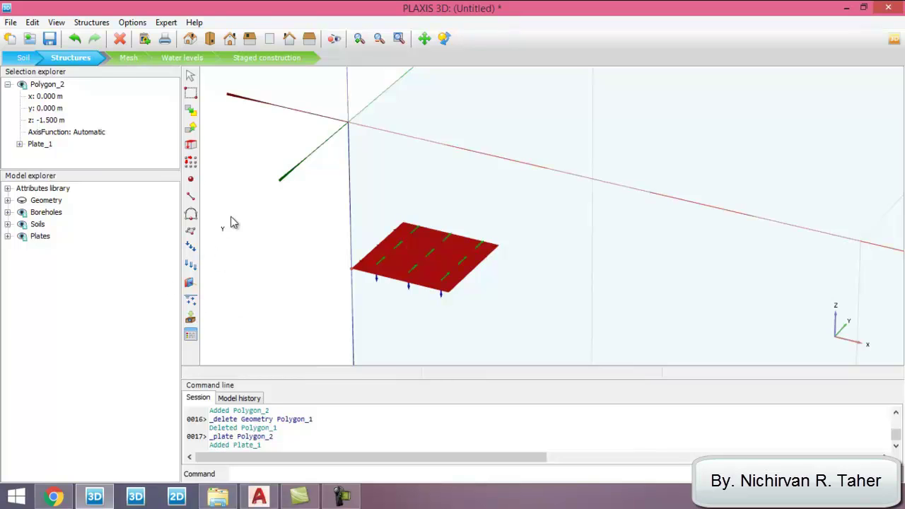
Step: Assign the single footing material set to the new plate and close the material sets
{"action": "left_click", "coordinate": [191, 338]}
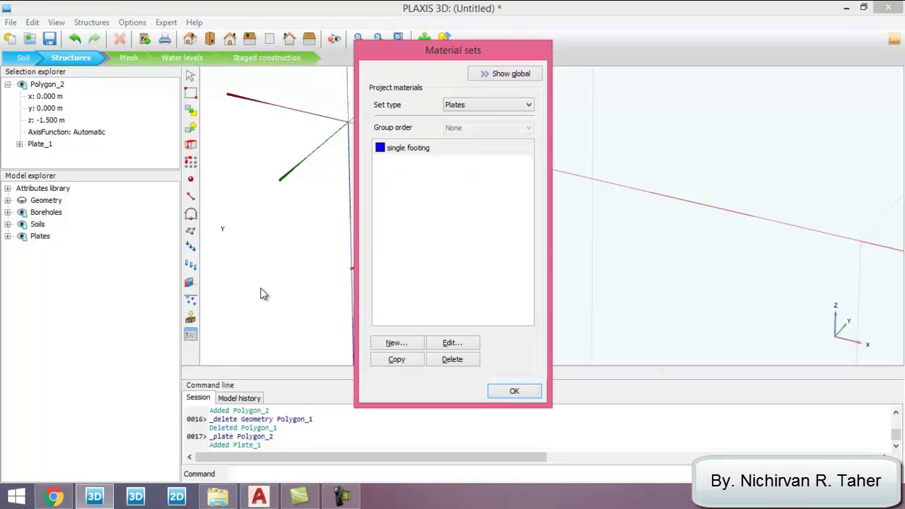
{"action": "left_click_drag", "start_coordinate": [408, 59], "coordinate": [667, 71]}
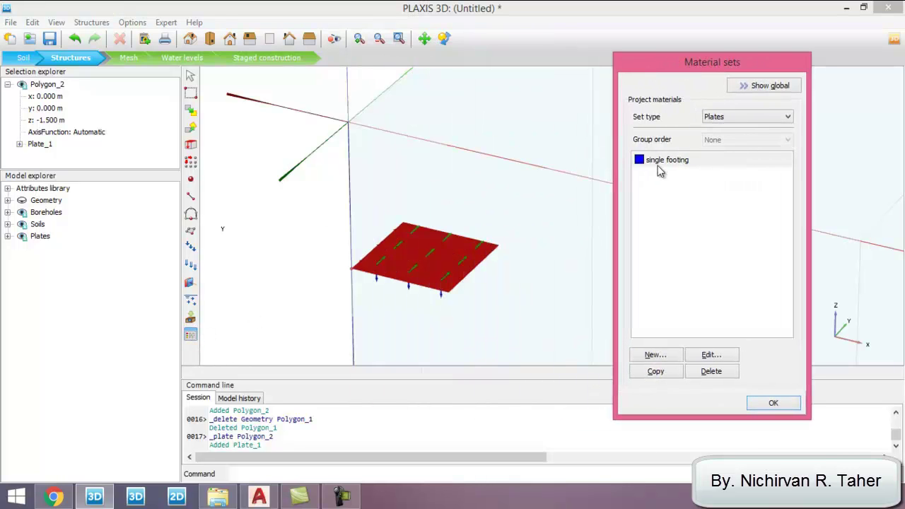
{"action": "left_click_drag", "start_coordinate": [673, 161], "coordinate": [453, 263]}
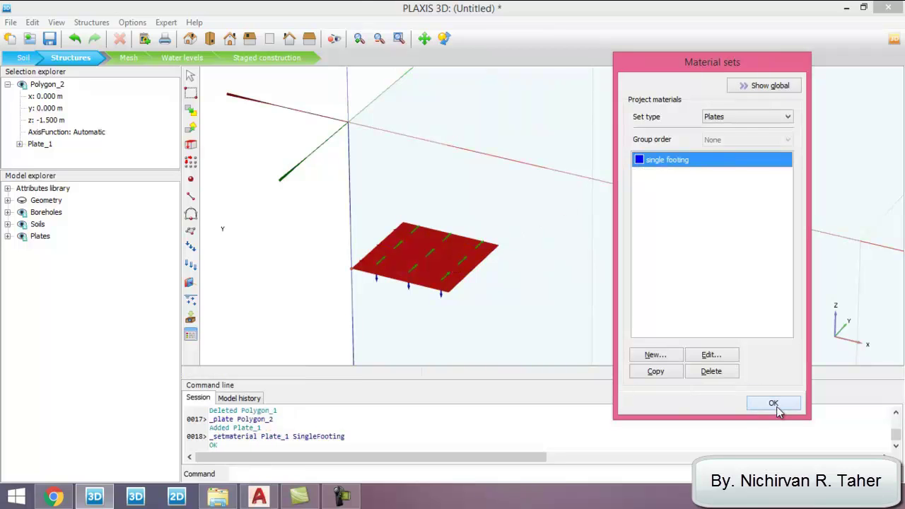
{"action": "left_click", "coordinate": [774, 404]}
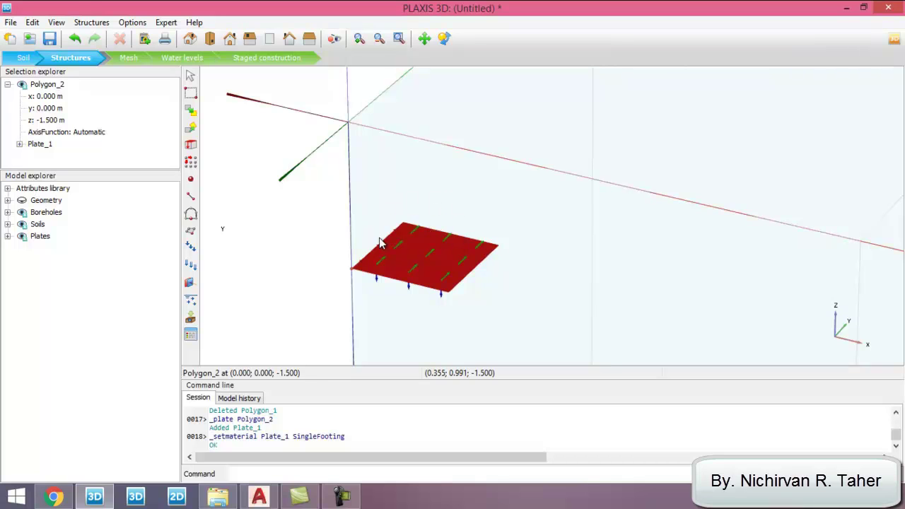
Step: Show all geometry to check the volume above the footing plate, and hide that volume again
{"action": "left_click", "coordinate": [22, 201]}
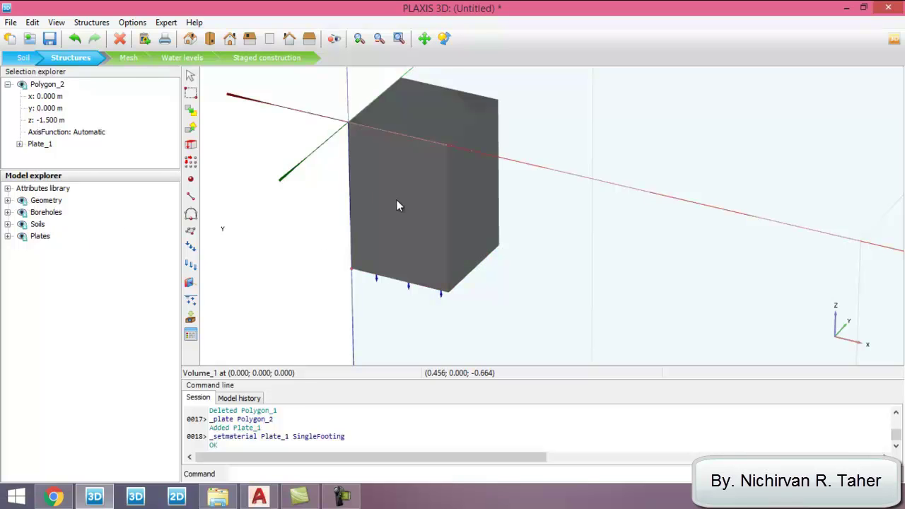
{"action": "scroll", "coordinate": [319, 215], "scroll_direction": "down", "scroll_amount": 3}
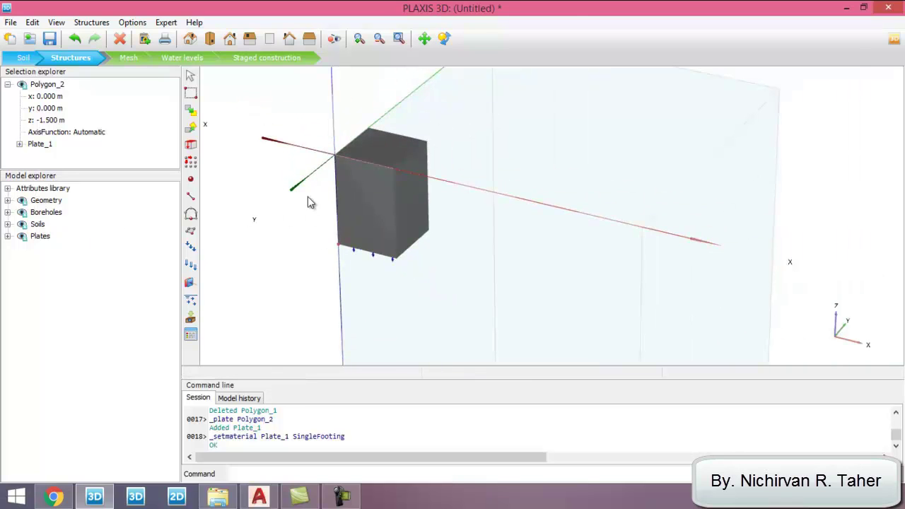
{"action": "scroll", "coordinate": [240, 175], "scroll_direction": "up", "scroll_amount": 2}
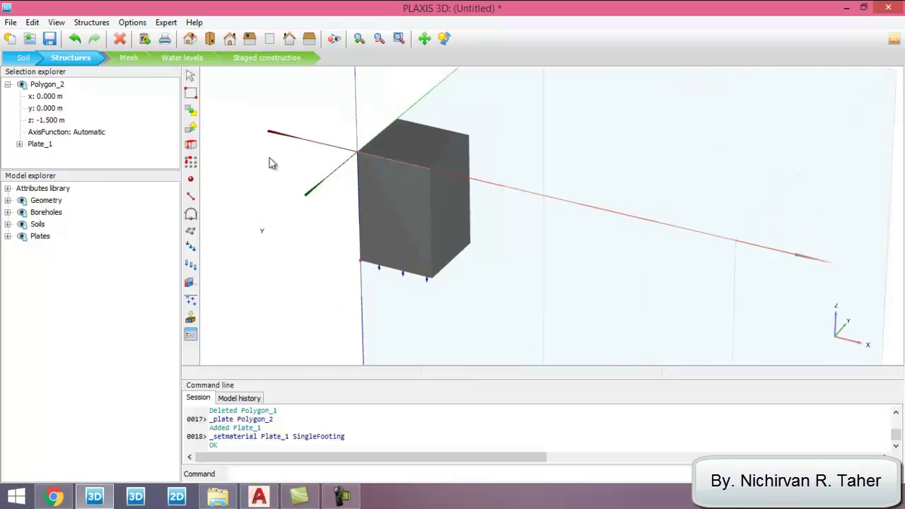
{"action": "left_click", "coordinate": [396, 185]}
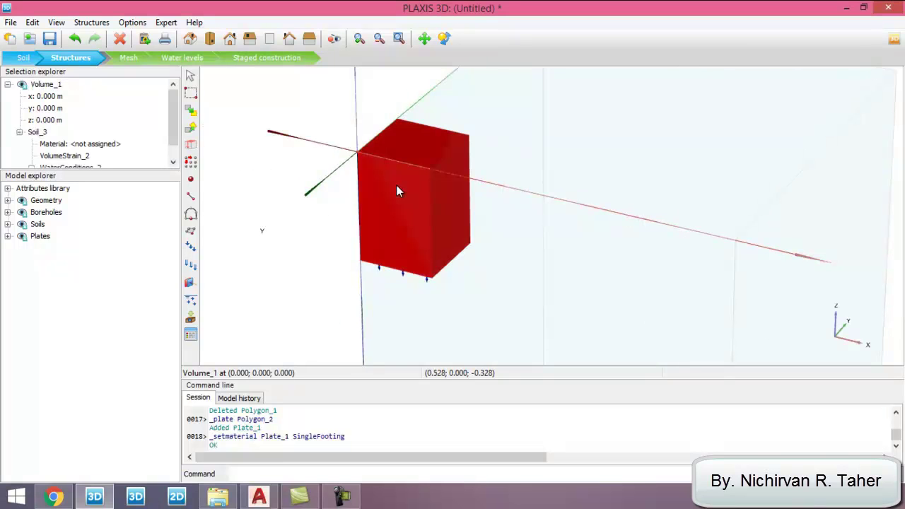
{"action": "right_click", "coordinate": [396, 185]}
{"action": "left_click", "coordinate": [424, 227]}
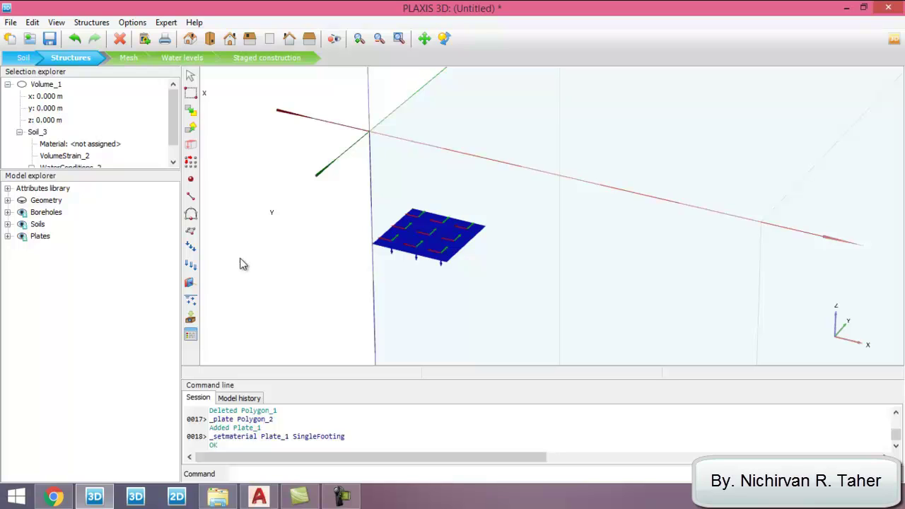
Step: Set the grid spacing to 0.5 m in the visualization settings so points can snap to half-metre positions
{"action": "left_click", "coordinate": [190, 265]}
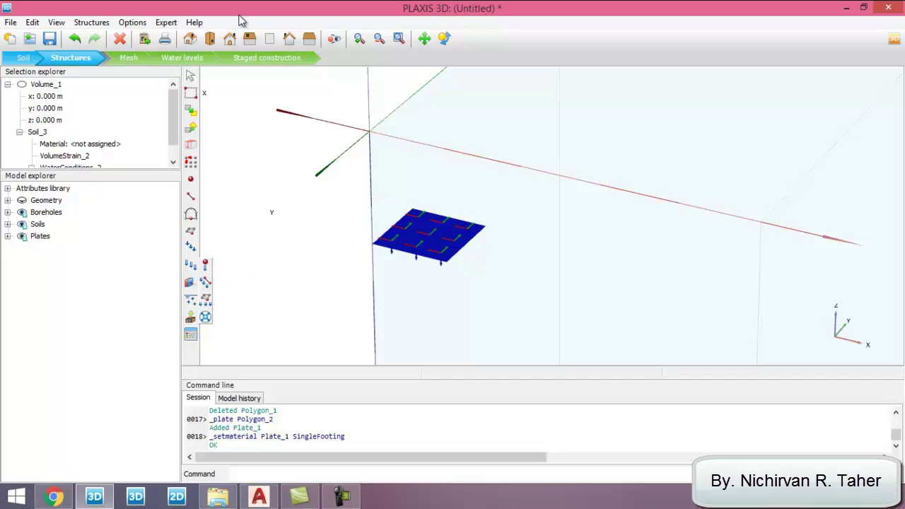
{"action": "left_click", "coordinate": [134, 24]}
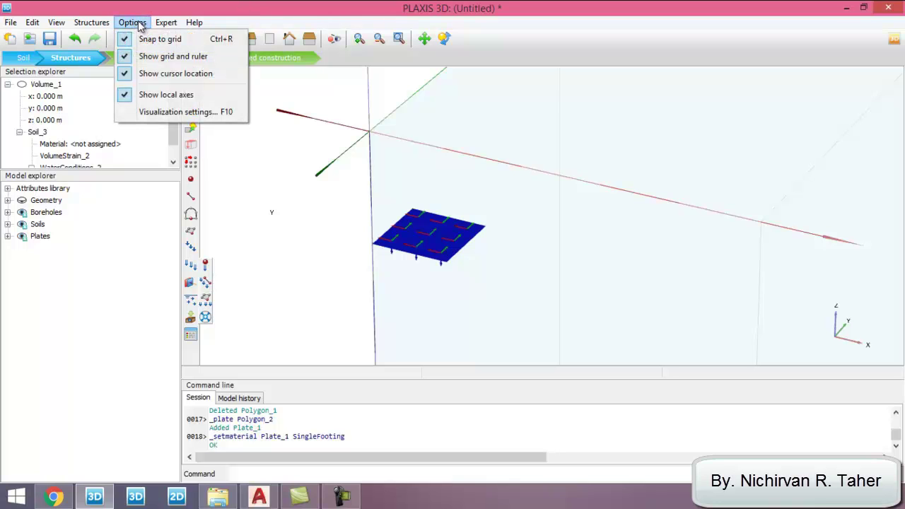
{"action": "left_click", "coordinate": [203, 112]}
{"action": "left_click_drag", "start_coordinate": [400, 124], "coordinate": [320, 102]}
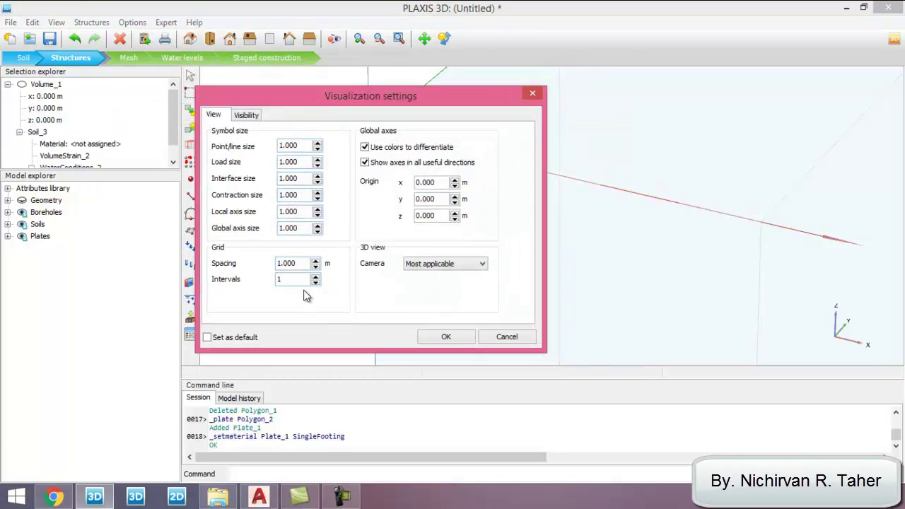
{"action": "left_click_drag", "start_coordinate": [302, 265], "coordinate": [225, 258]}
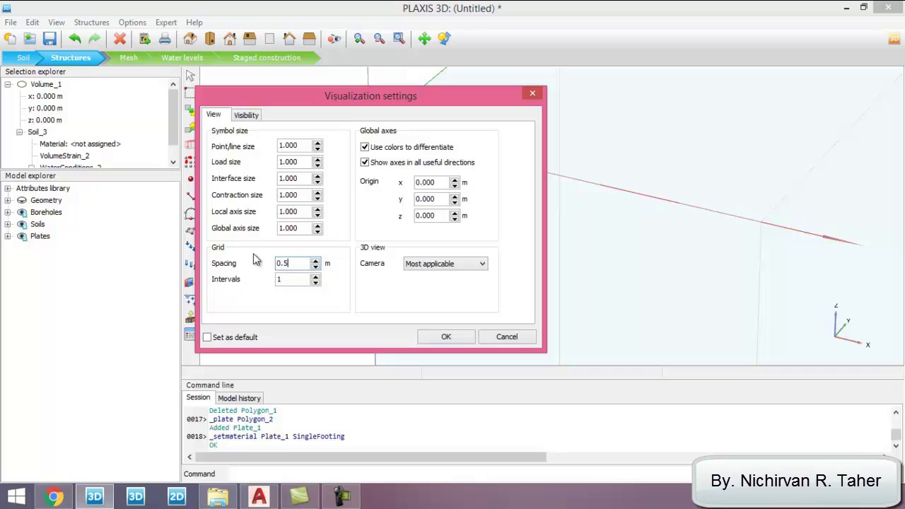
{"action": "left_click", "coordinate": [298, 279]}
{"action": "left_click", "coordinate": [443, 338]}
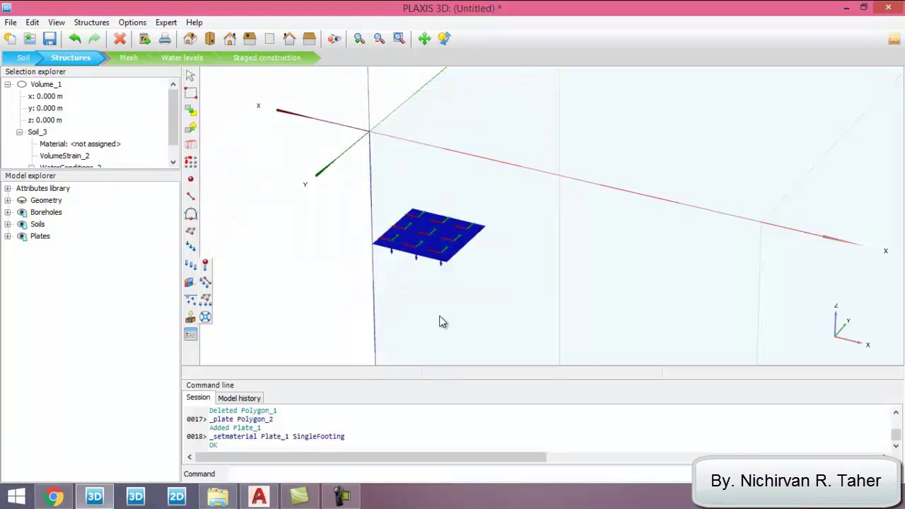
Step: Create a point prescribed displacement at the footing plate's centre, at (0.5, 0.5, -1.5)
{"action": "left_click", "coordinate": [206, 267]}
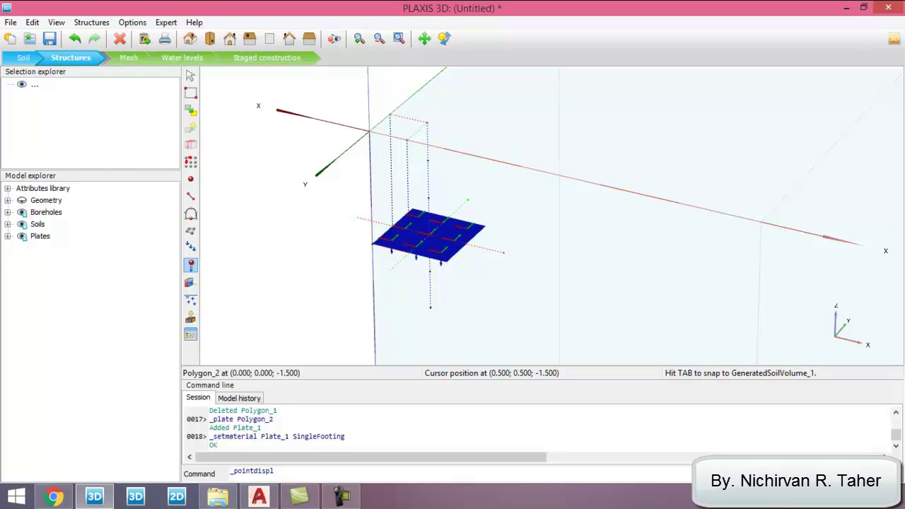
{"action": "left_click", "coordinate": [430, 238]}
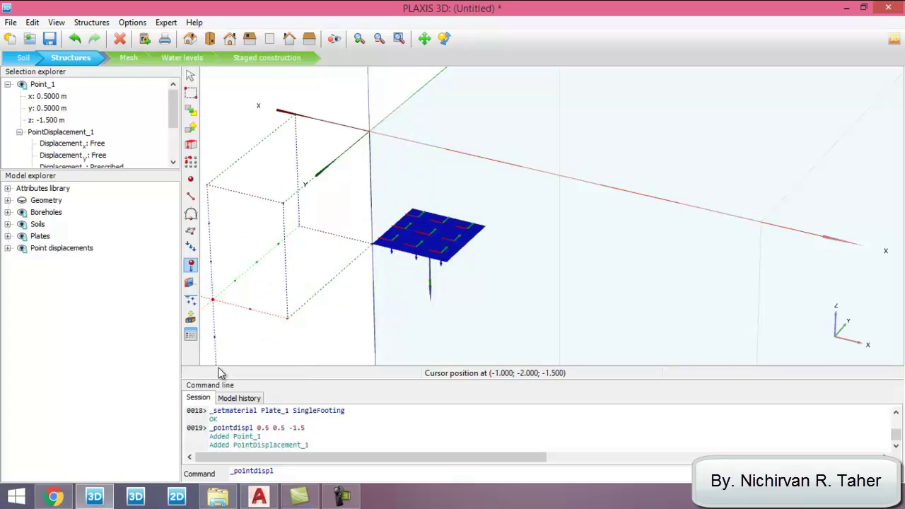
{"action": "key", "text": "Escape"}
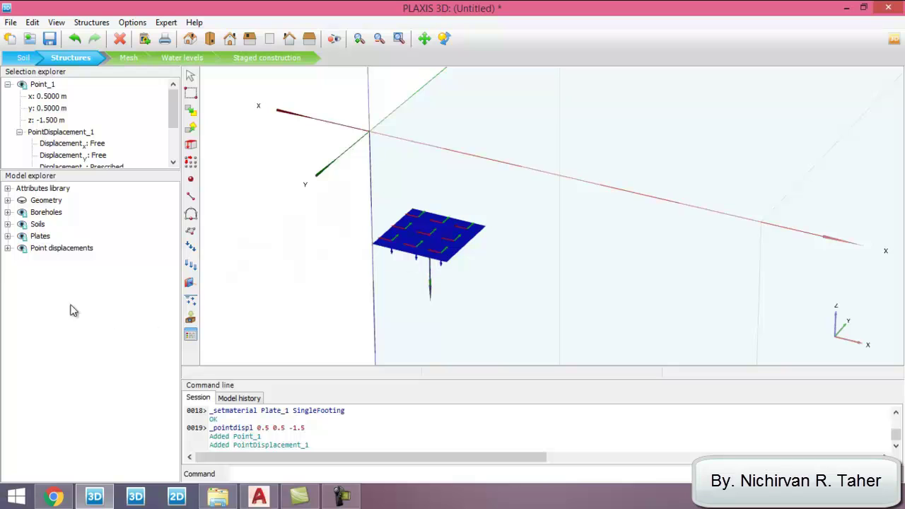
Step: Keep the point displacement prescribed in the z direction and set its uz to -0.025 m
{"action": "left_click", "coordinate": [7, 248]}
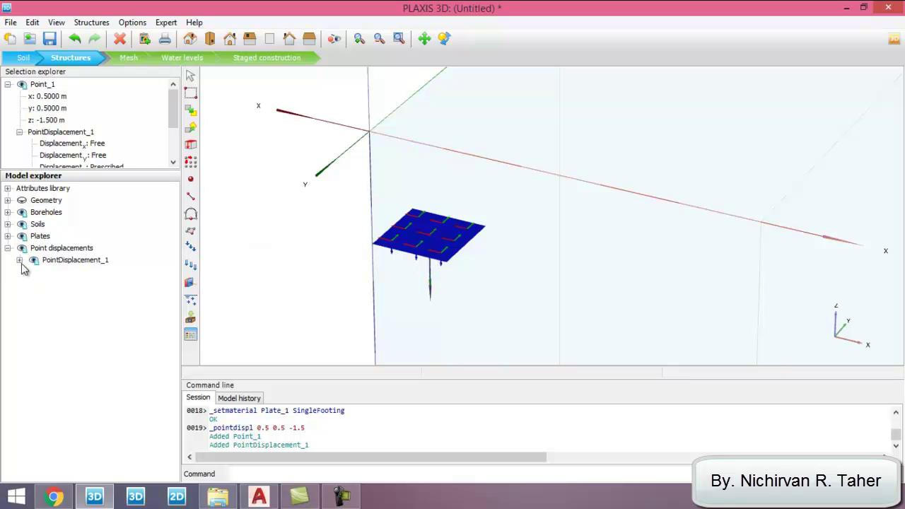
{"action": "left_click", "coordinate": [19, 260]}
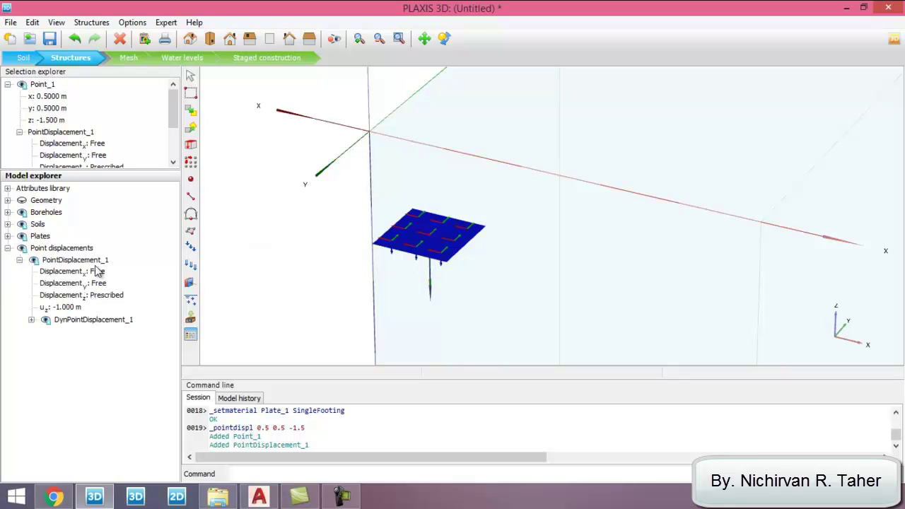
{"action": "left_click", "coordinate": [122, 299]}
{"action": "left_click", "coordinate": [126, 298]}
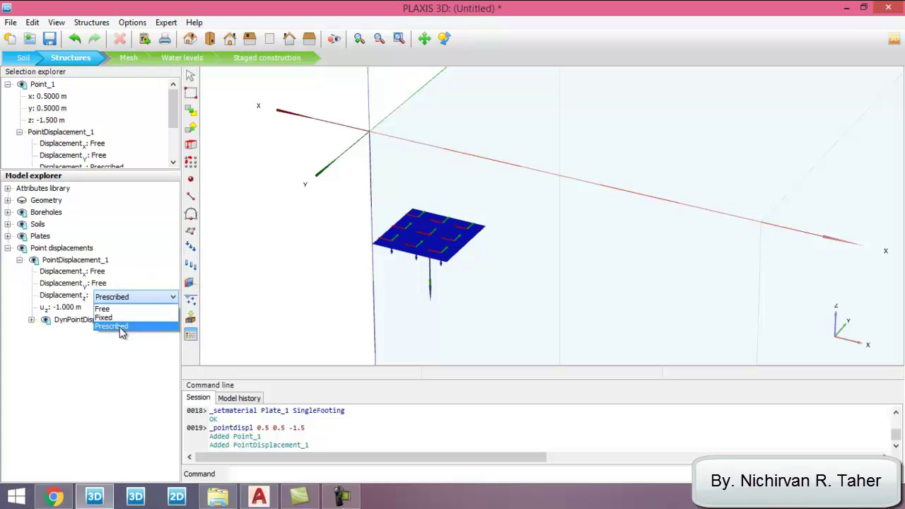
{"action": "left_click", "coordinate": [120, 327]}
{"action": "left_click", "coordinate": [72, 309]}
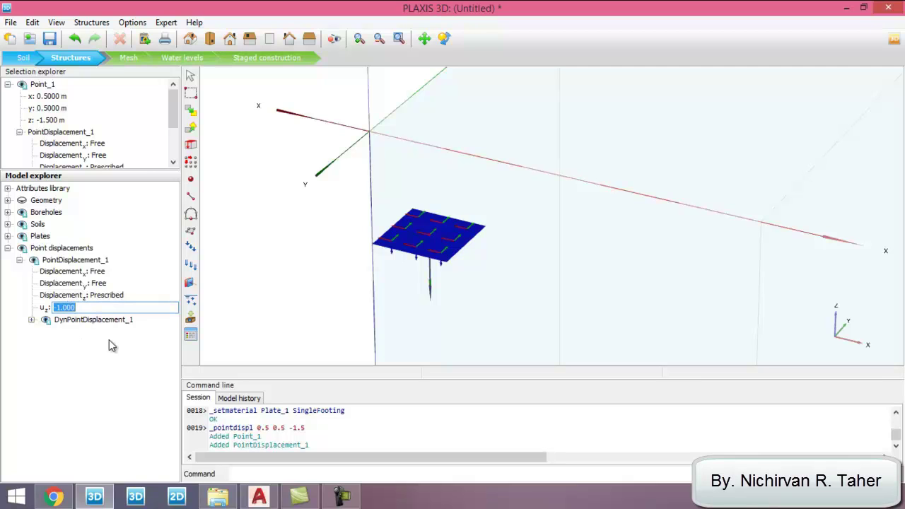
{"action": "type", "text": "-0.025"}
{"action": "key", "text": "Return"}
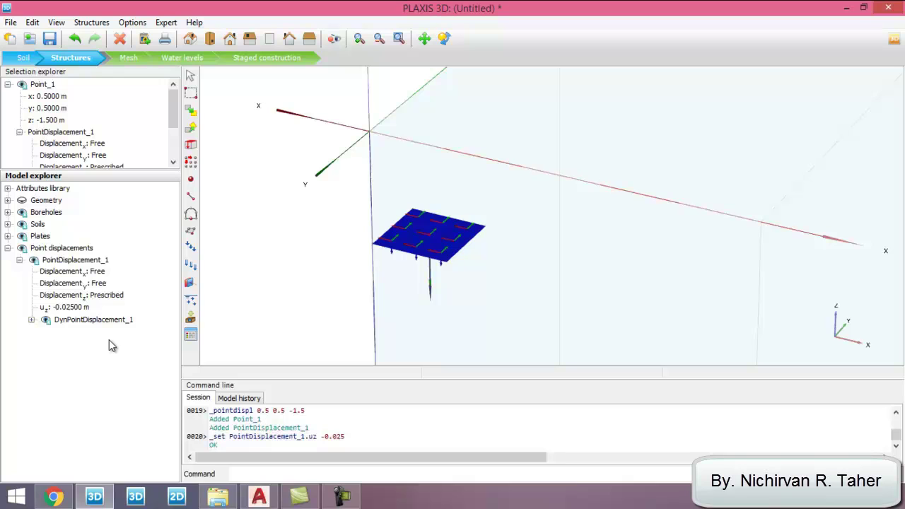
{"action": "left_click", "coordinate": [7, 249]}
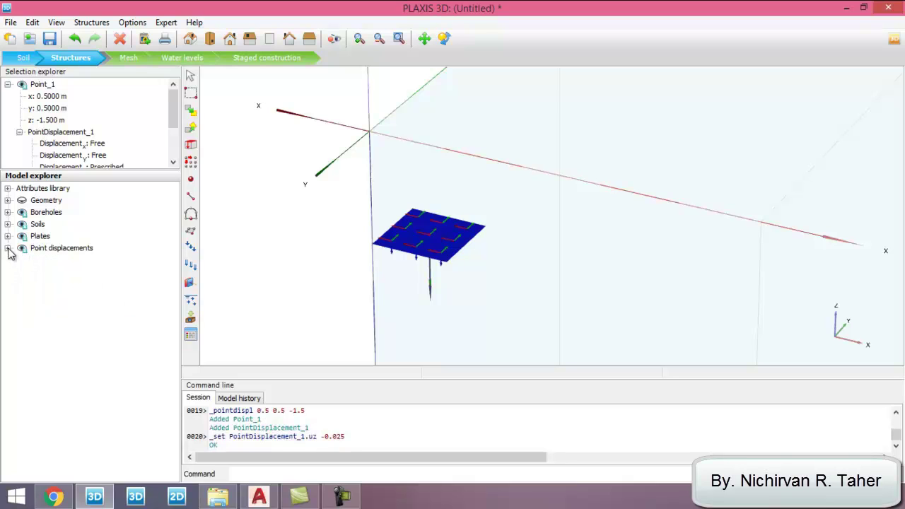
Step: Show the hidden geometry again and view the excavation volume within the whole soil model
{"action": "left_click", "coordinate": [23, 202]}
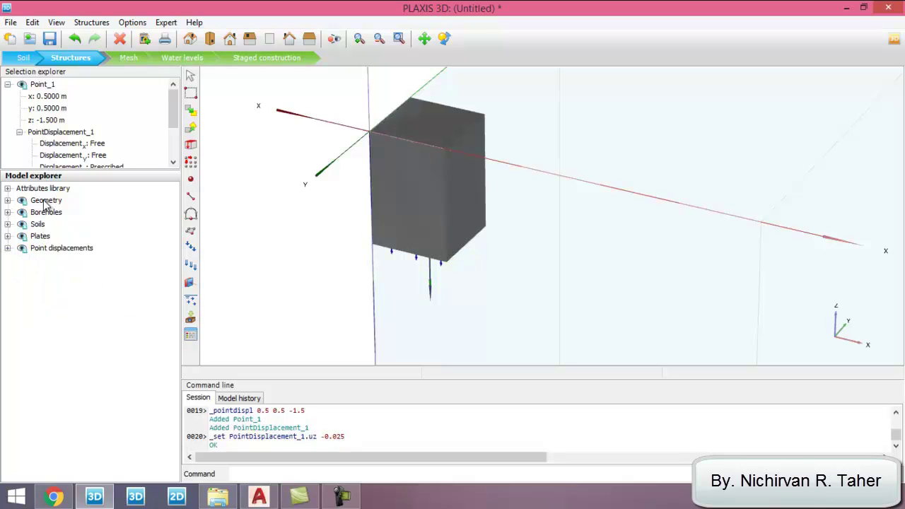
{"action": "scroll", "coordinate": [276, 169], "scroll_direction": "down", "scroll_amount": 2}
{"action": "scroll", "coordinate": [279, 167], "scroll_direction": "down", "scroll_amount": 3}
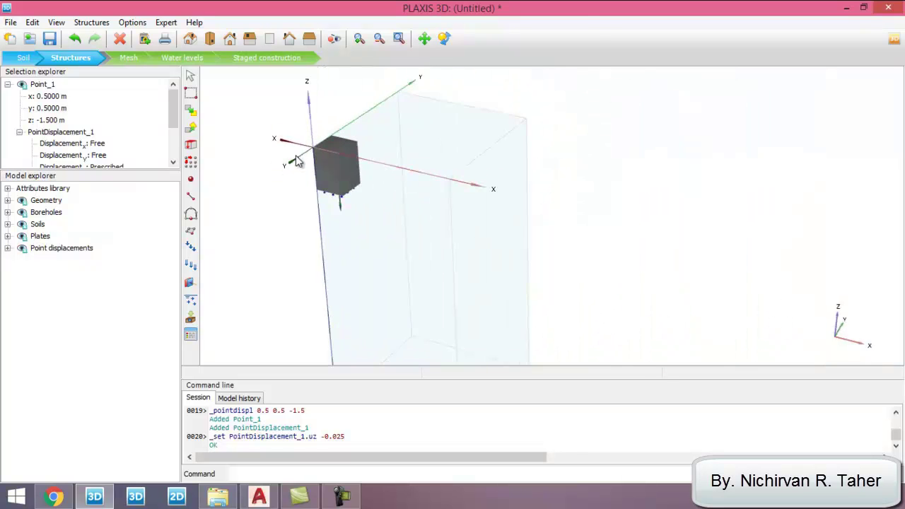
{"action": "scroll", "coordinate": [283, 159], "scroll_direction": "down", "scroll_amount": 2}
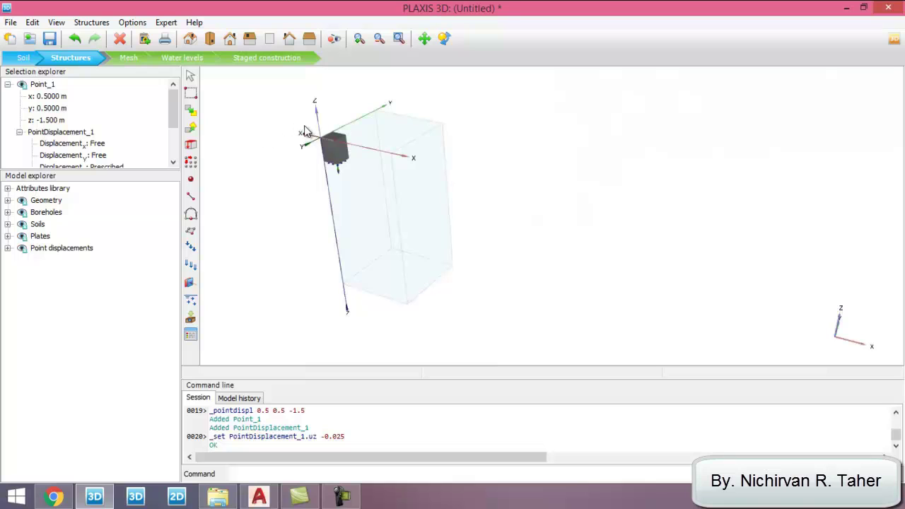
{"action": "scroll", "coordinate": [313, 127], "scroll_direction": "up", "scroll_amount": 1}
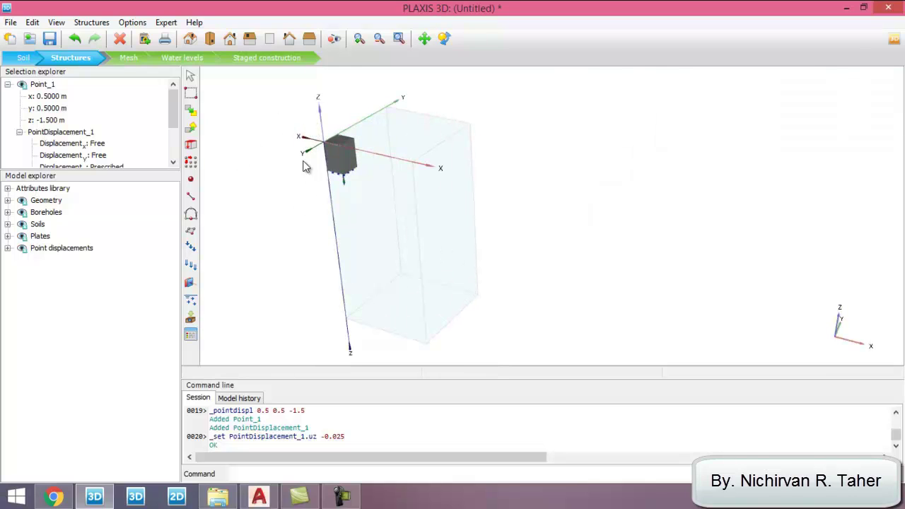
Step: Generate the finite element mesh with a coarse element distribution
{"action": "left_click", "coordinate": [129, 58]}
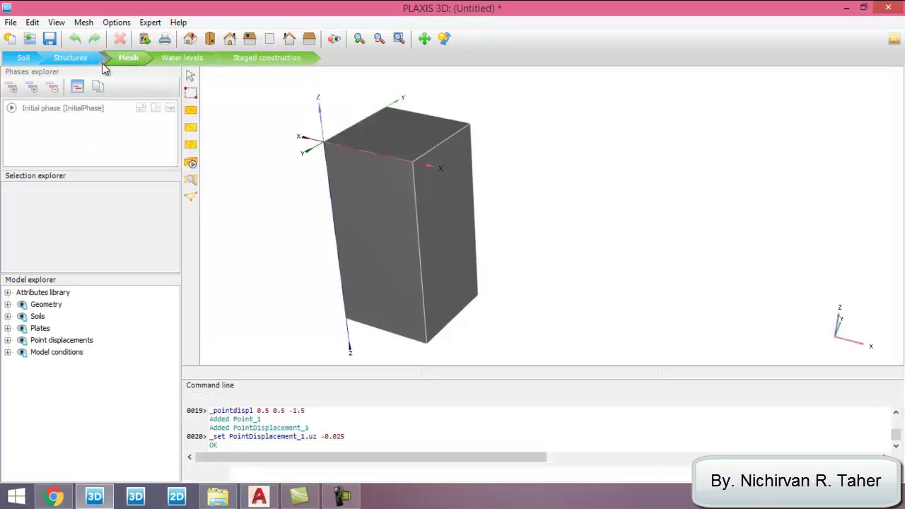
{"action": "left_click", "coordinate": [191, 164]}
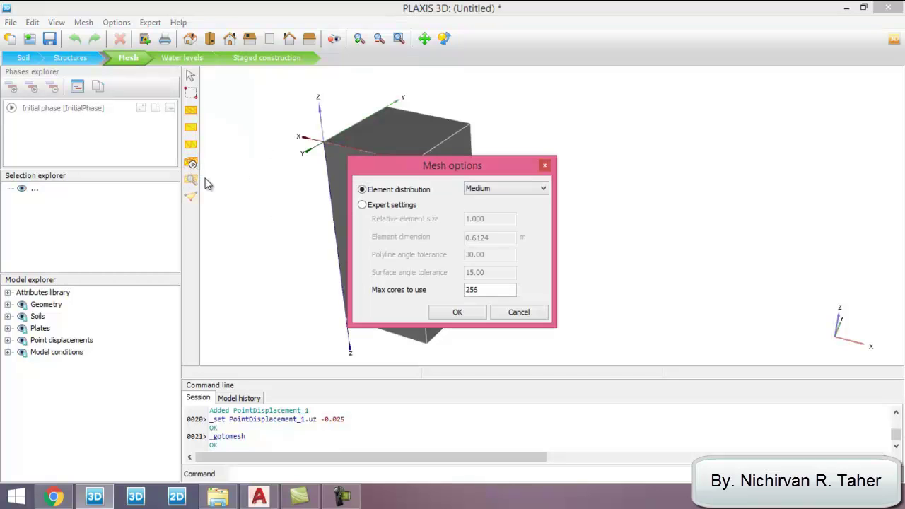
{"action": "left_click", "coordinate": [623, 155]}
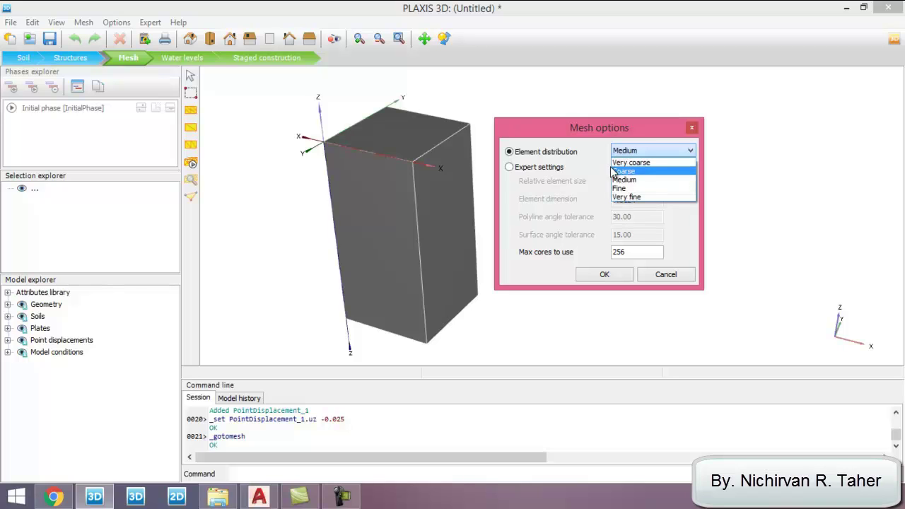
{"action": "left_click", "coordinate": [610, 132]}
{"action": "left_click", "coordinate": [647, 156]}
{"action": "left_click", "coordinate": [624, 169]}
{"action": "left_click_drag", "start_coordinate": [562, 135], "coordinate": [540, 121]}
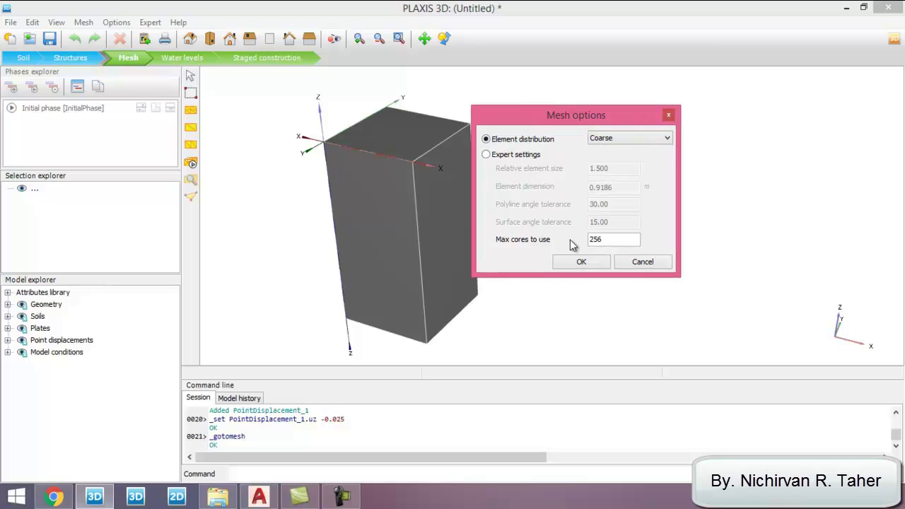
{"action": "left_click", "coordinate": [581, 263]}
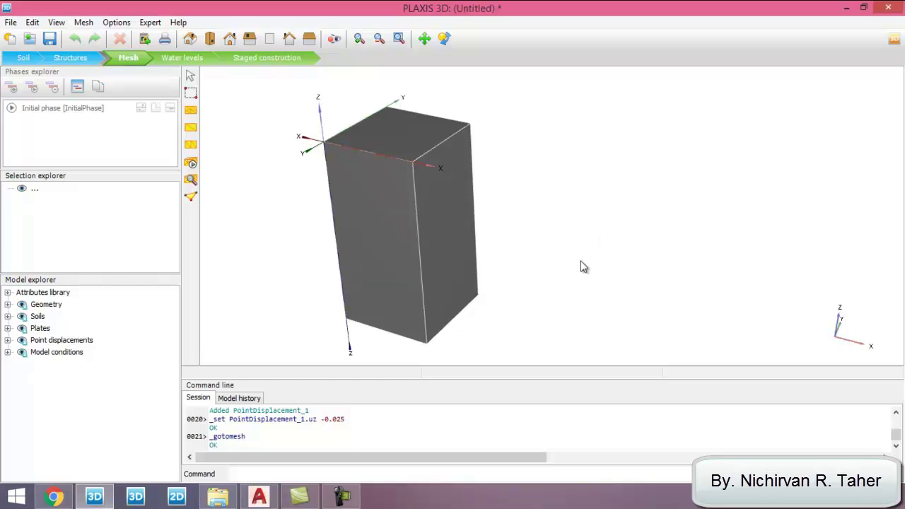
Step: Inspect the generated mesh from the side and from above, and close the mesh output
{"action": "left_click", "coordinate": [191, 181]}
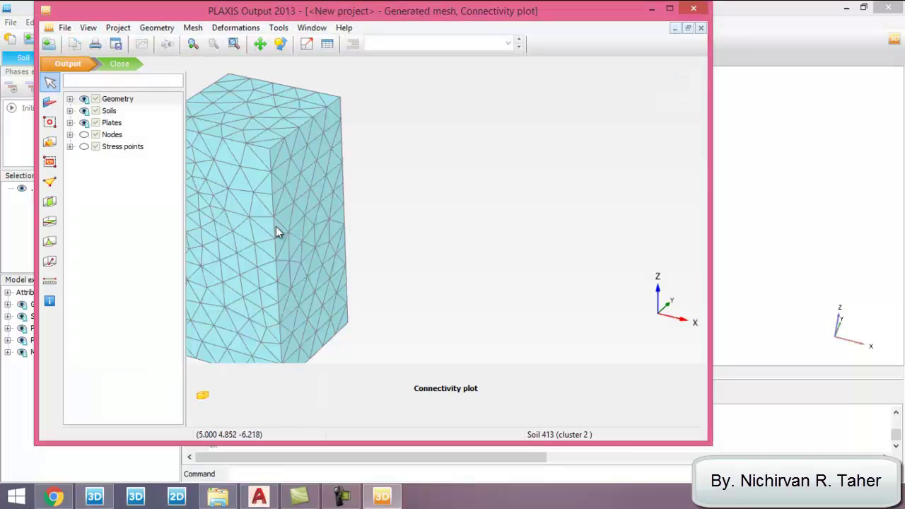
{"action": "right_click_drag", "start_coordinate": [217, 174], "coordinate": [337, 178], "text": "ctrl"}
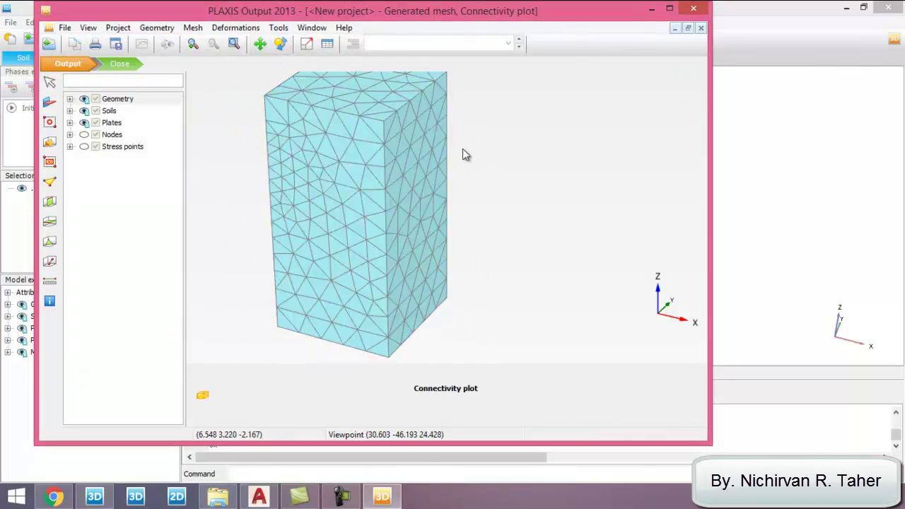
{"action": "right_click_drag", "start_coordinate": [463, 154], "coordinate": [434, 210], "text": "ctrl"}
{"action": "left_click", "coordinate": [280, 44]}
{"action": "left_click_drag", "start_coordinate": [276, 177], "coordinate": [380, 217]}
{"action": "left_click_drag", "start_coordinate": [246, 264], "coordinate": [305, 201]}
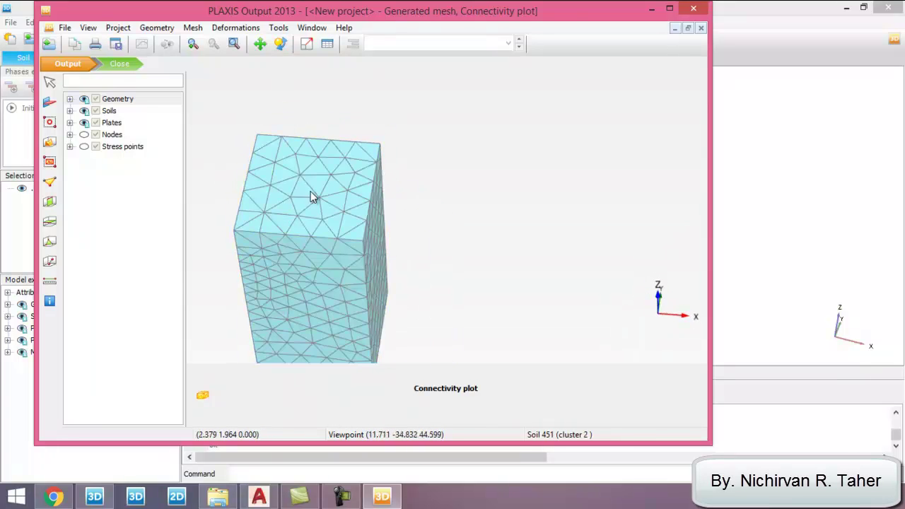
{"action": "left_click_drag", "start_coordinate": [233, 312], "coordinate": [245, 302]}
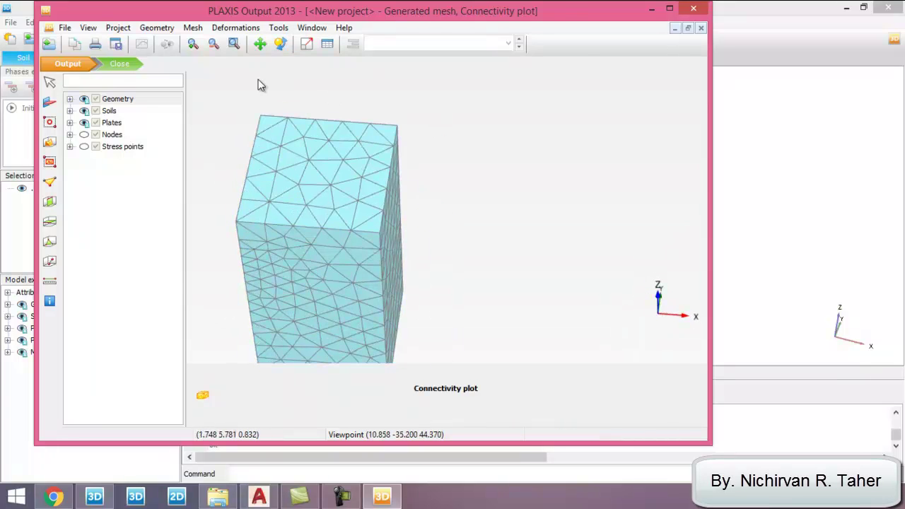
{"action": "left_click", "coordinate": [117, 64]}
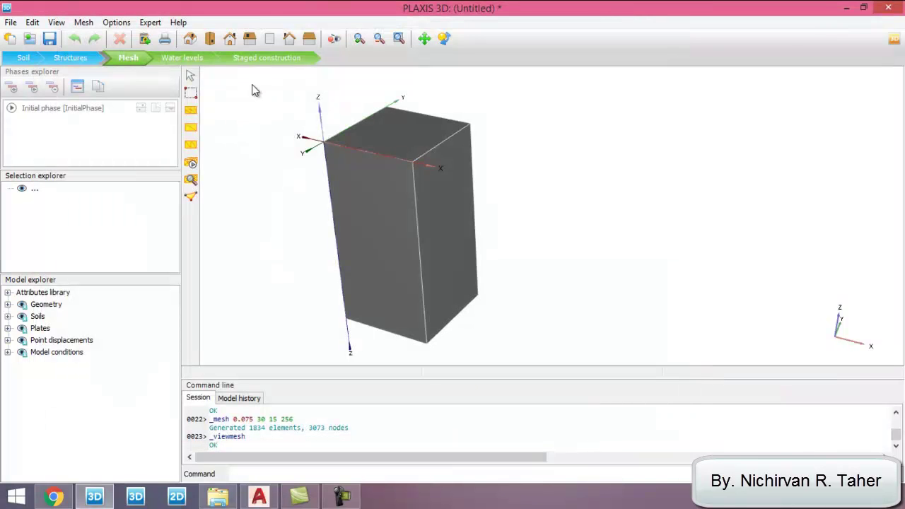
Step: Add a staged construction phase that follows the initial phase and name it excavation
{"action": "left_click", "coordinate": [278, 56]}
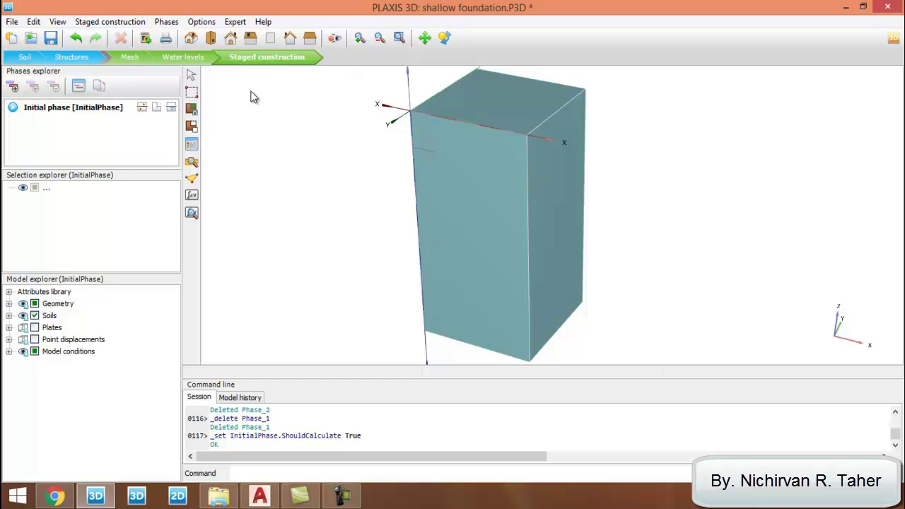
{"action": "left_click", "coordinate": [50, 116]}
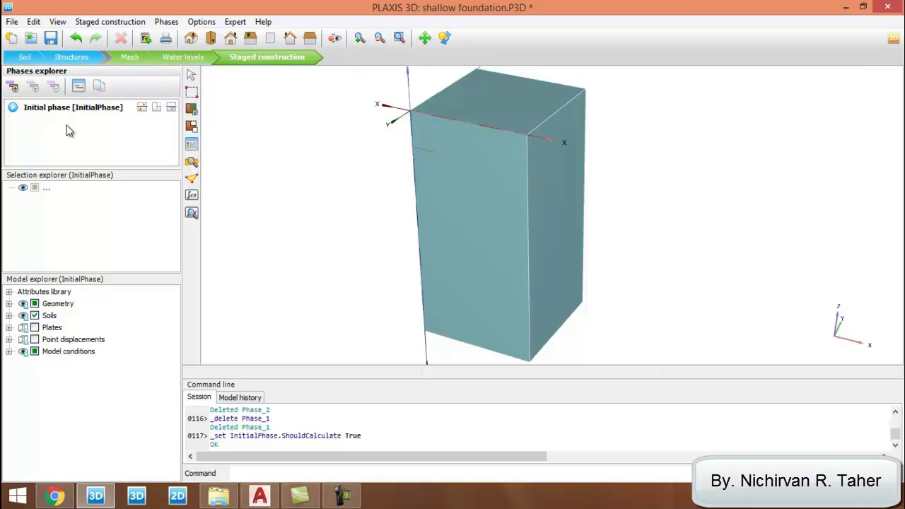
{"action": "left_click", "coordinate": [13, 87]}
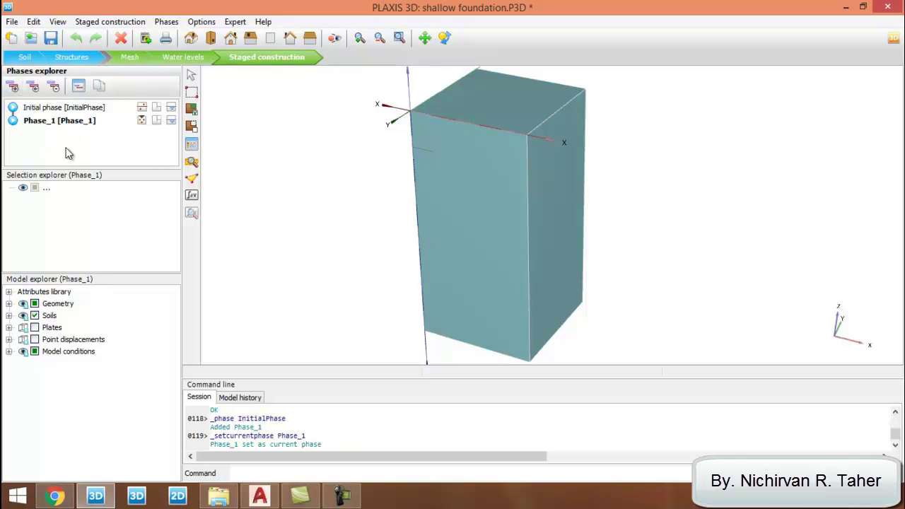
{"action": "left_click", "coordinate": [79, 85]}
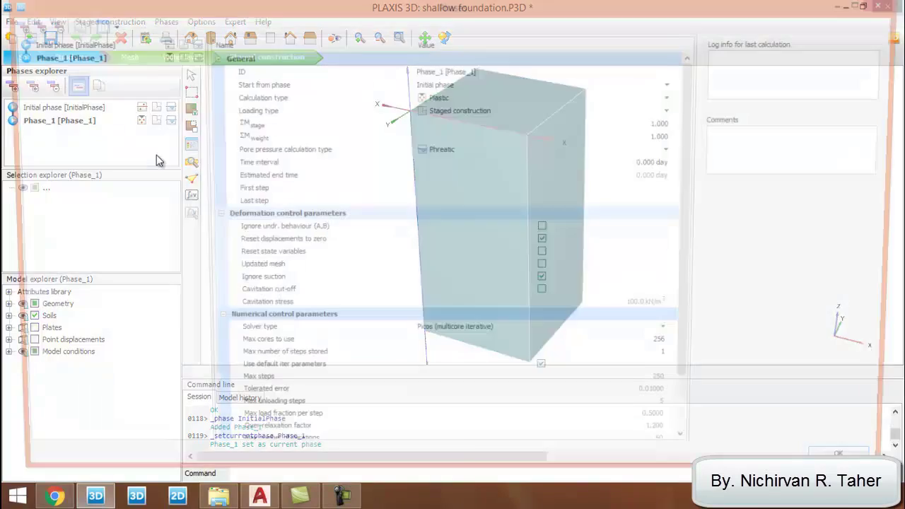
{"action": "left_click", "coordinate": [478, 71]}
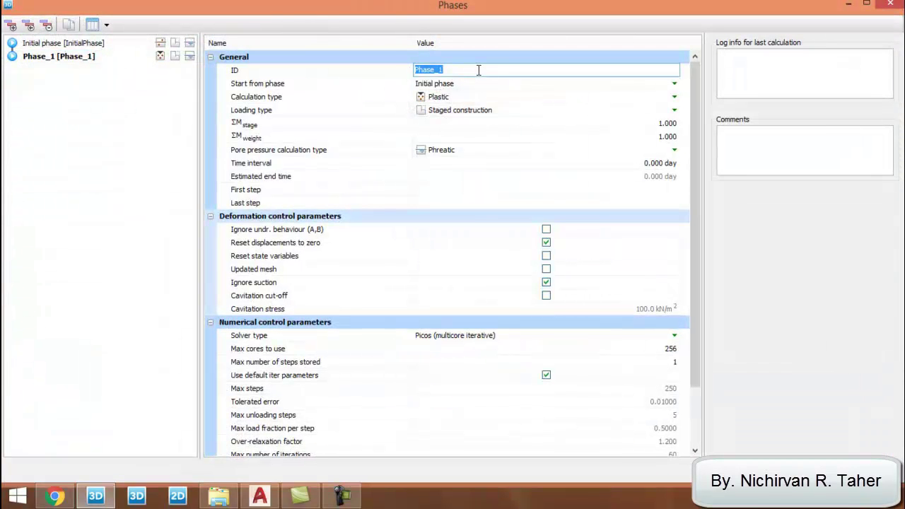
{"action": "type", "text": "ex"}
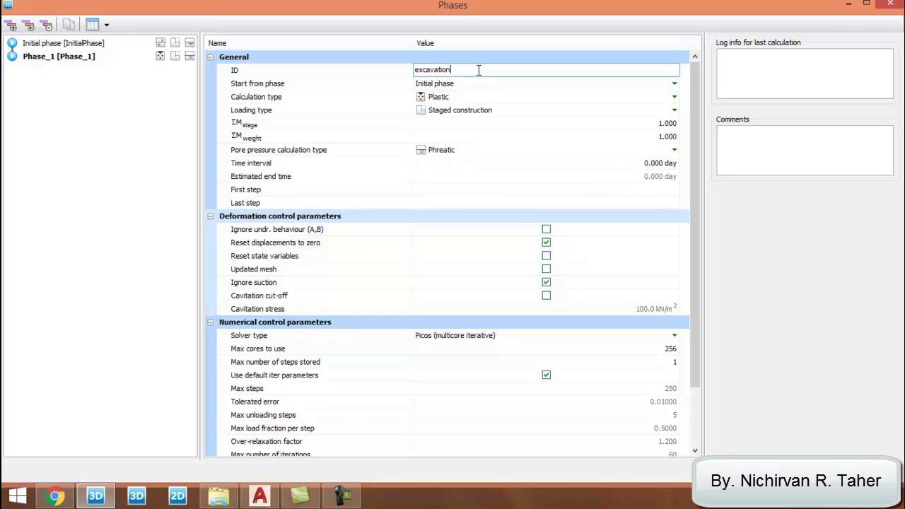
{"action": "type", "text": "cavation"}
{"action": "key", "text": "Tab"}
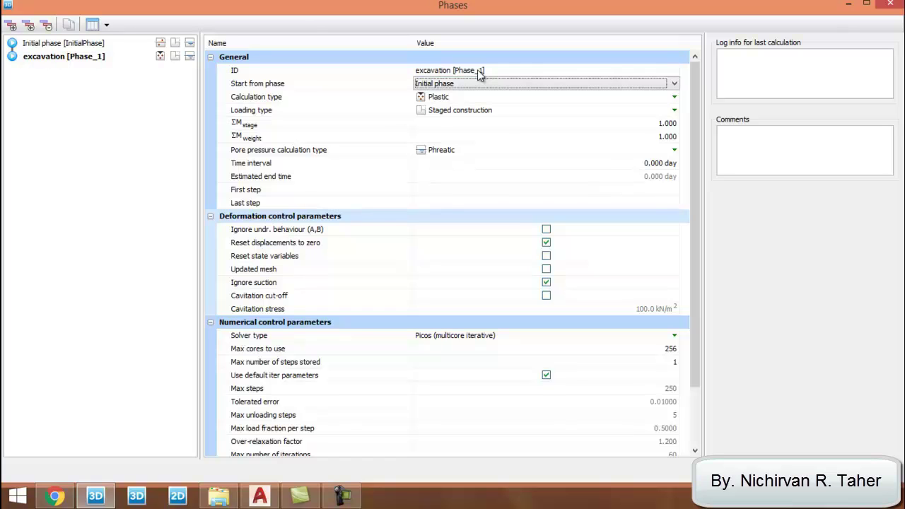
Step: Add a calculation phase that follows the excavation phase and name it foundation
{"action": "left_click", "coordinate": [11, 26]}
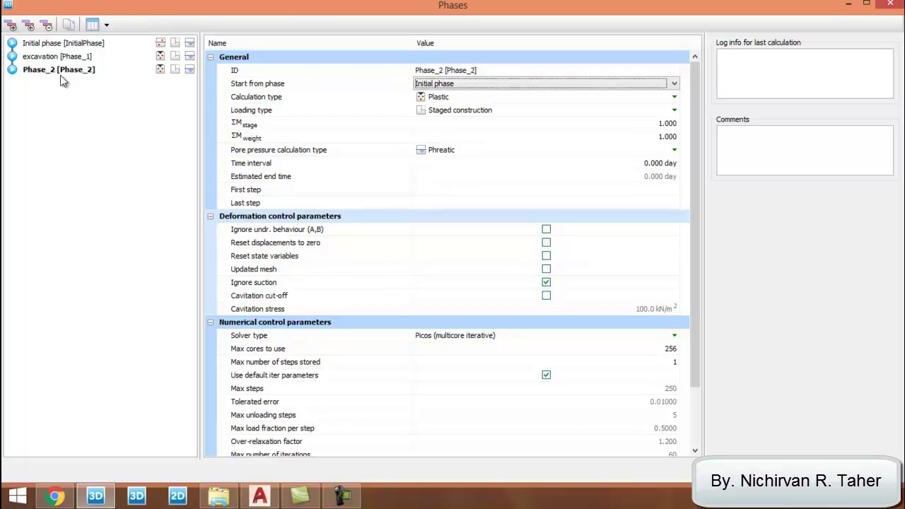
{"action": "left_click", "coordinate": [480, 70]}
{"action": "type", "text": "foundation"}
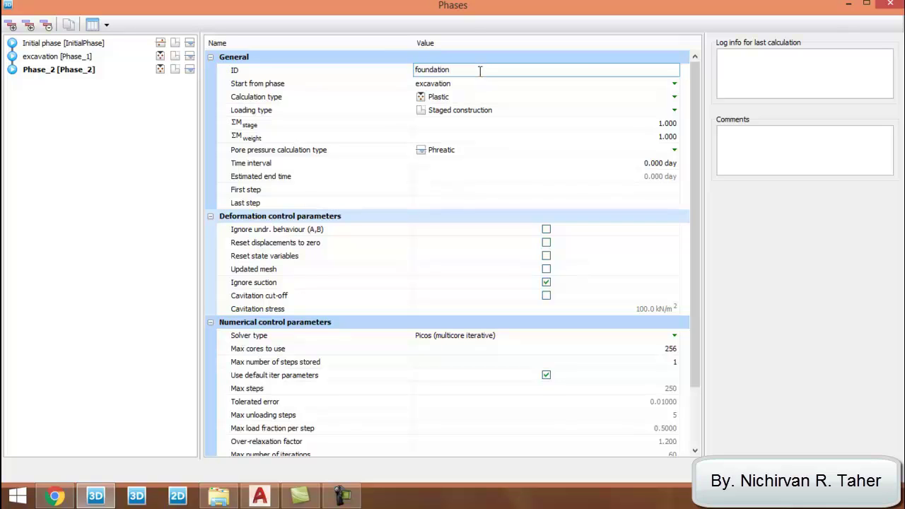
{"action": "key", "text": "Return"}
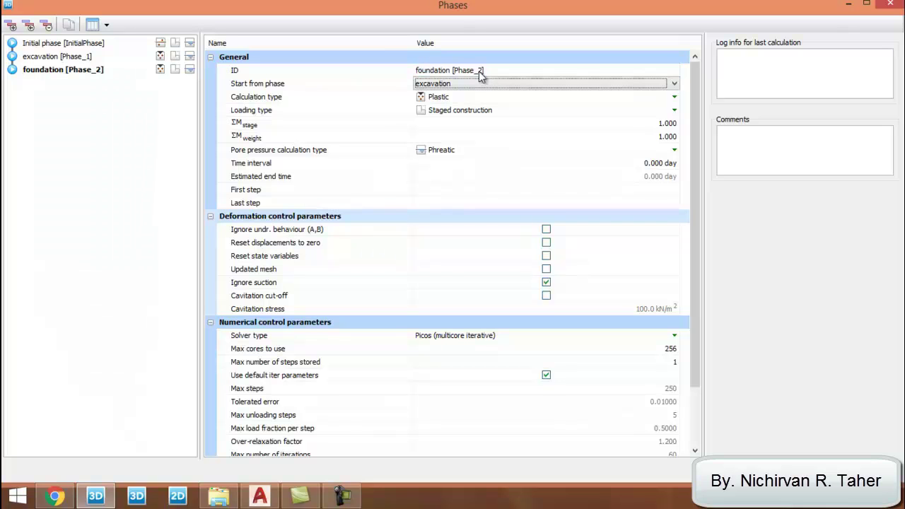
Step: Add a phase named settlement that follows the foundation phase, with displacements reset to zero, and accept the phase definitions
{"action": "left_click", "coordinate": [11, 26]}
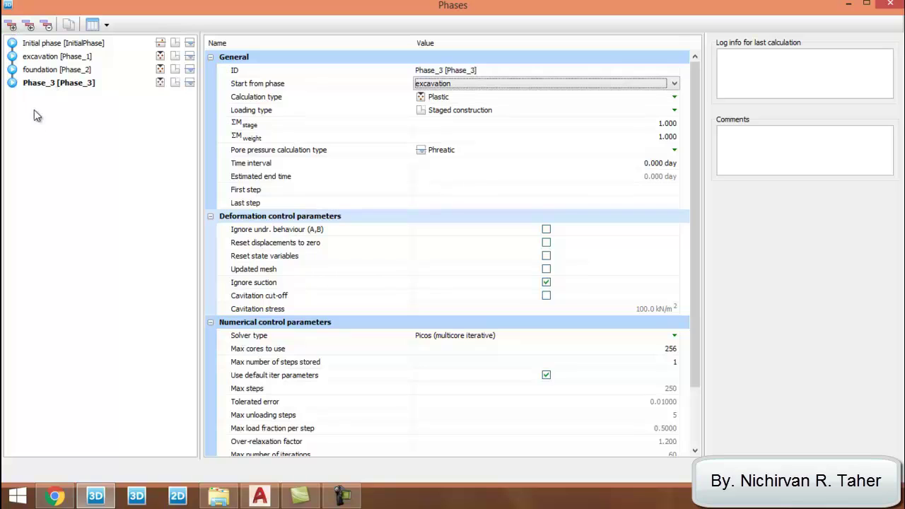
{"action": "left_click", "coordinate": [449, 72]}
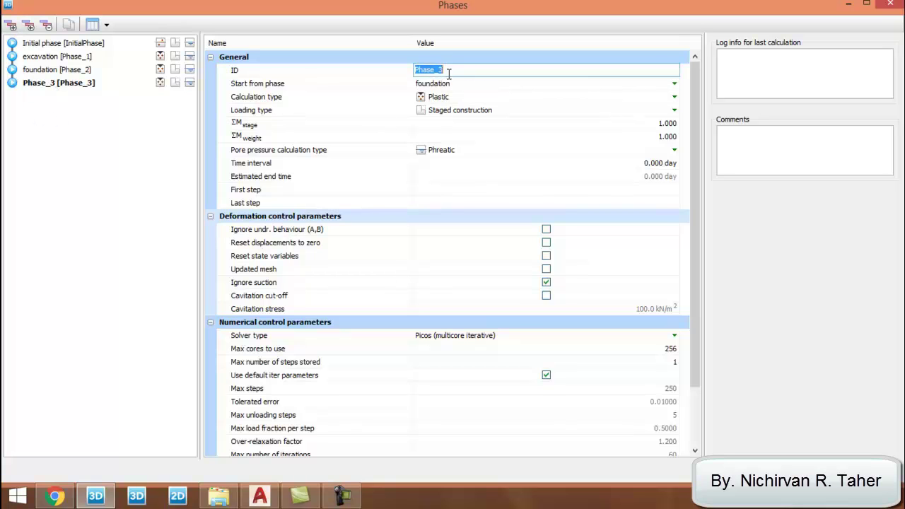
{"action": "type", "text": "settlement"}
{"action": "key", "text": "Return"}
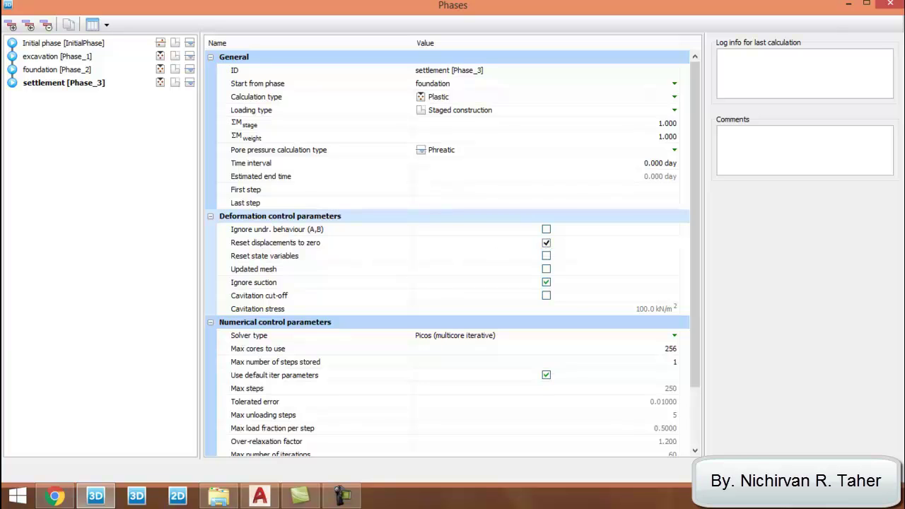
{"action": "key", "text": "Return"}
Step: Deactivate the small soil volume at the model's corner in the excavation phase
{"action": "left_click", "coordinate": [81, 109]}
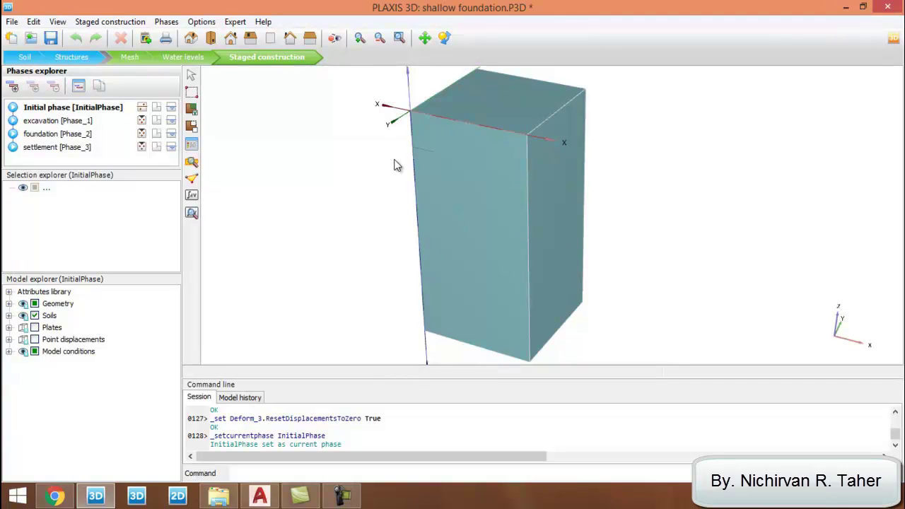
{"action": "left_click", "coordinate": [71, 122]}
{"action": "left_click", "coordinate": [418, 133]}
{"action": "scroll", "coordinate": [472, 88], "scroll_direction": "up", "scroll_amount": 2}
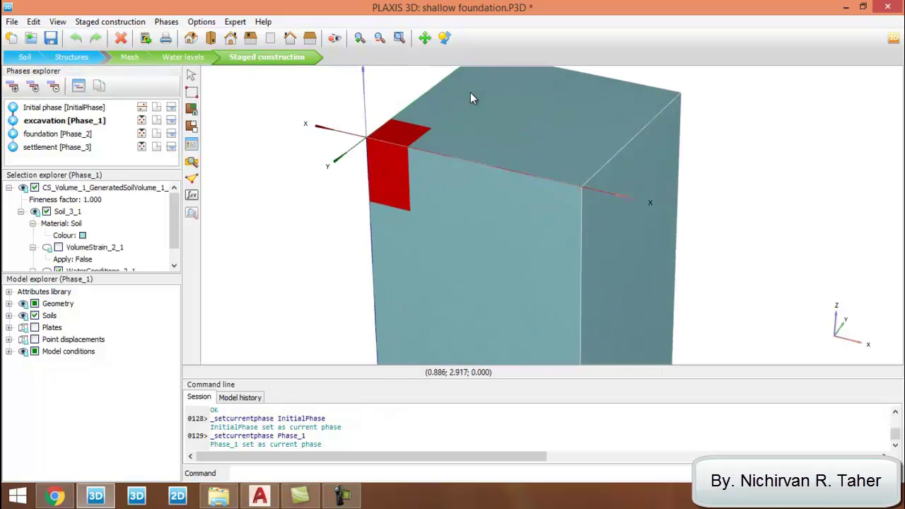
{"action": "right_click", "coordinate": [385, 153]}
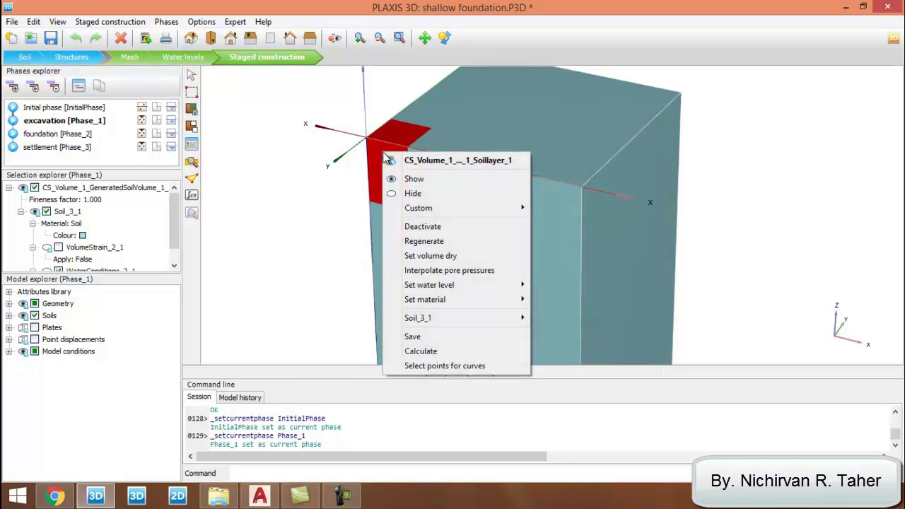
{"action": "left_click", "coordinate": [430, 232]}
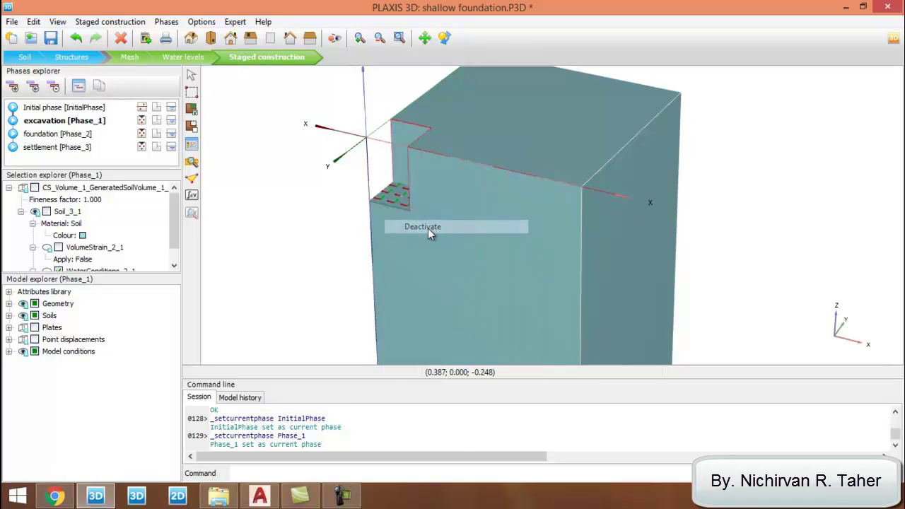
Step: Activate the footing plate at the base of the excavation in the foundation phase
{"action": "left_click", "coordinate": [71, 137]}
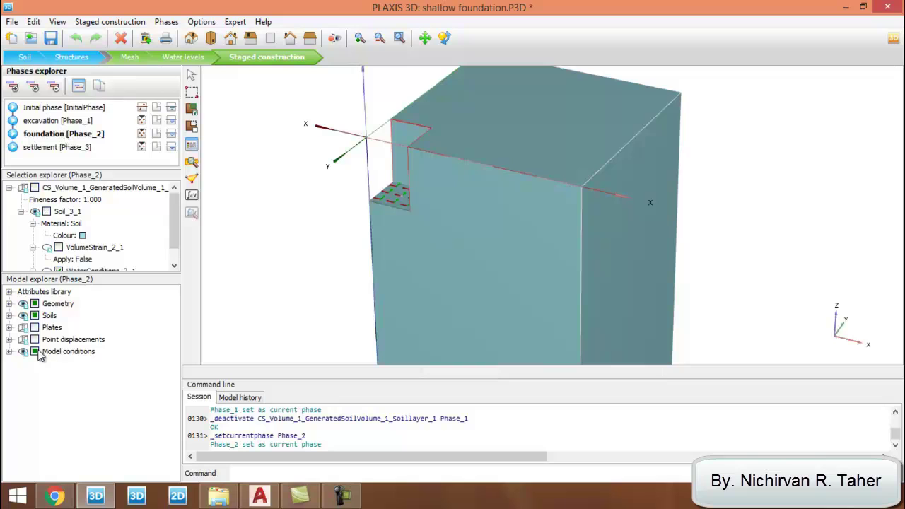
{"action": "left_click", "coordinate": [35, 328]}
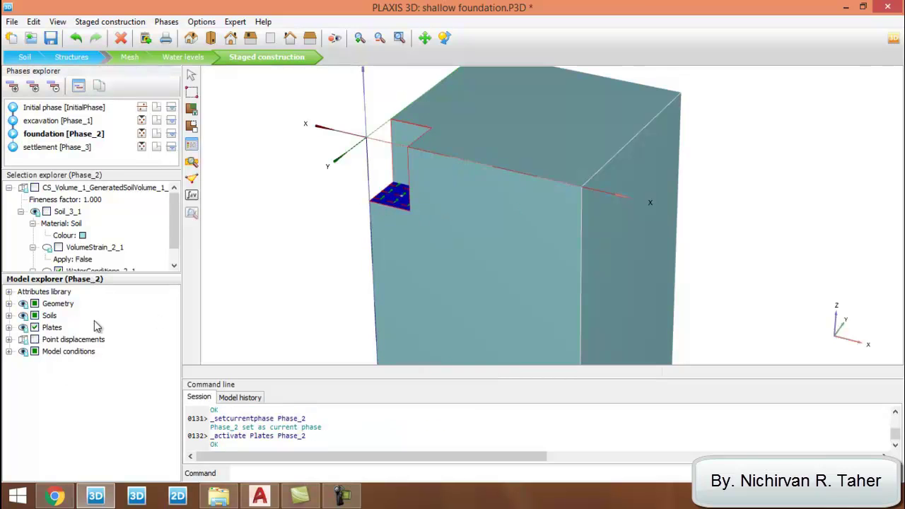
{"action": "left_click", "coordinate": [34, 328]}
{"action": "left_click", "coordinate": [35, 328]}
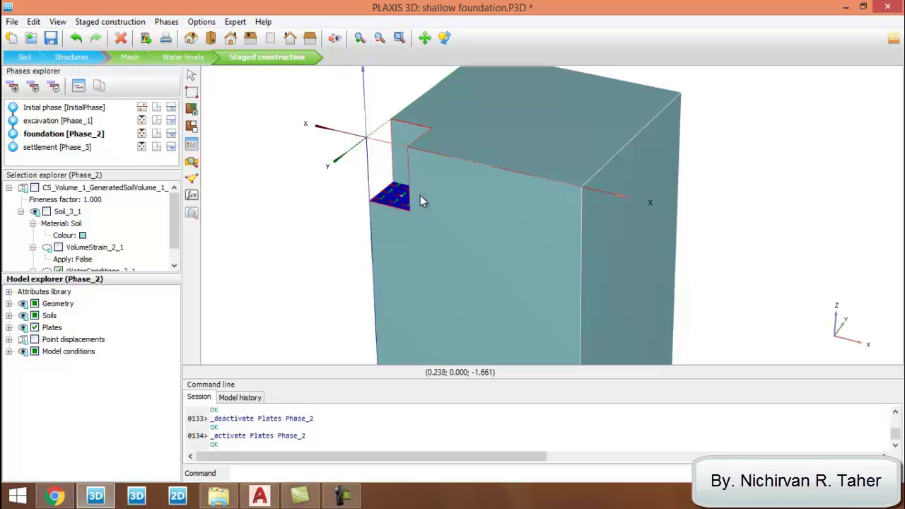
{"action": "left_click", "coordinate": [395, 203]}
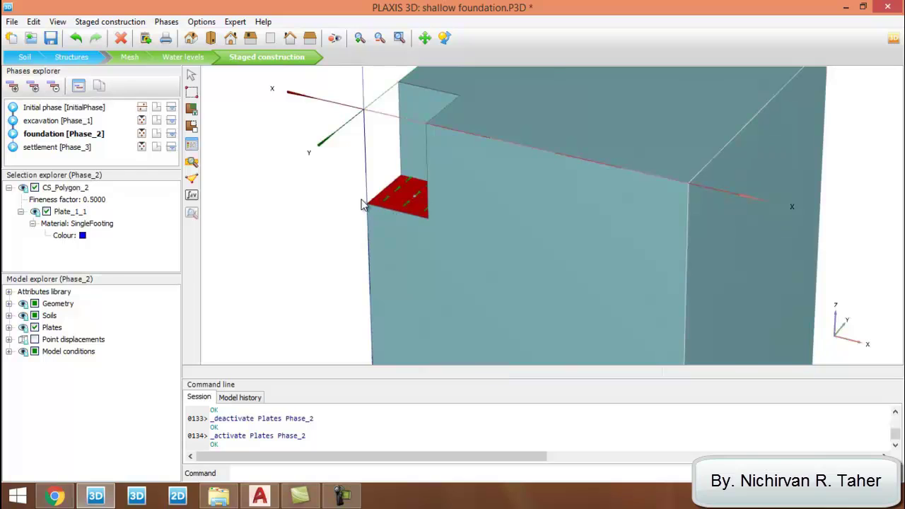
Step: Activate the point displacements in the settlement phase and check the prescribed displacement components
{"action": "left_click", "coordinate": [74, 150]}
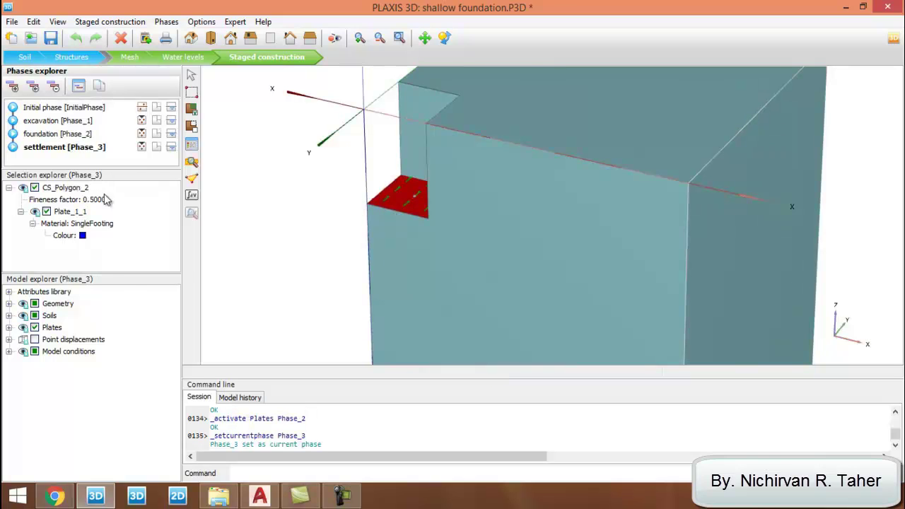
{"action": "left_click", "coordinate": [35, 340]}
{"action": "left_click", "coordinate": [9, 340]}
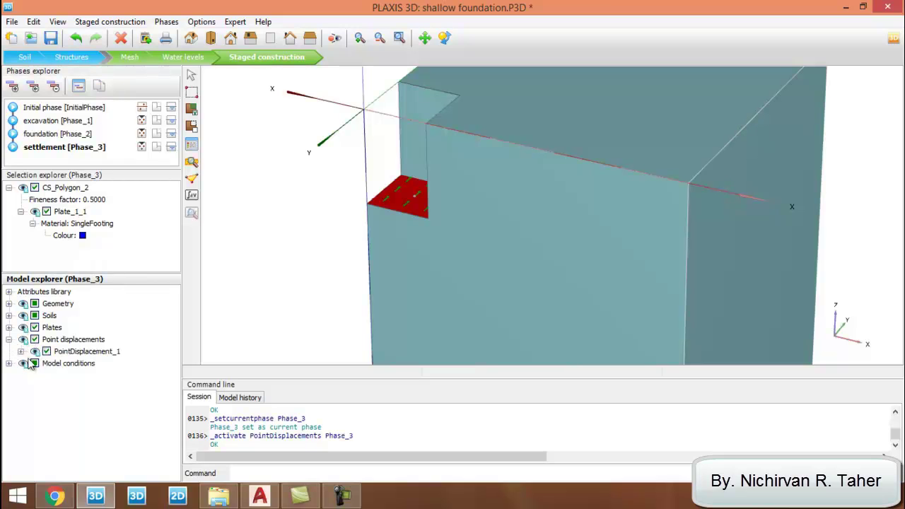
{"action": "left_click", "coordinate": [20, 352]}
{"action": "left_click", "coordinate": [32, 364]}
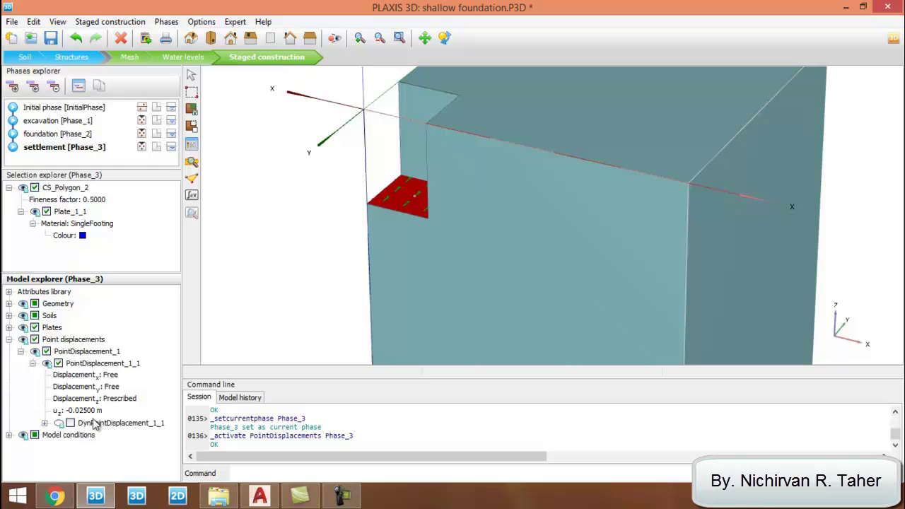
{"action": "left_click", "coordinate": [8, 340]}
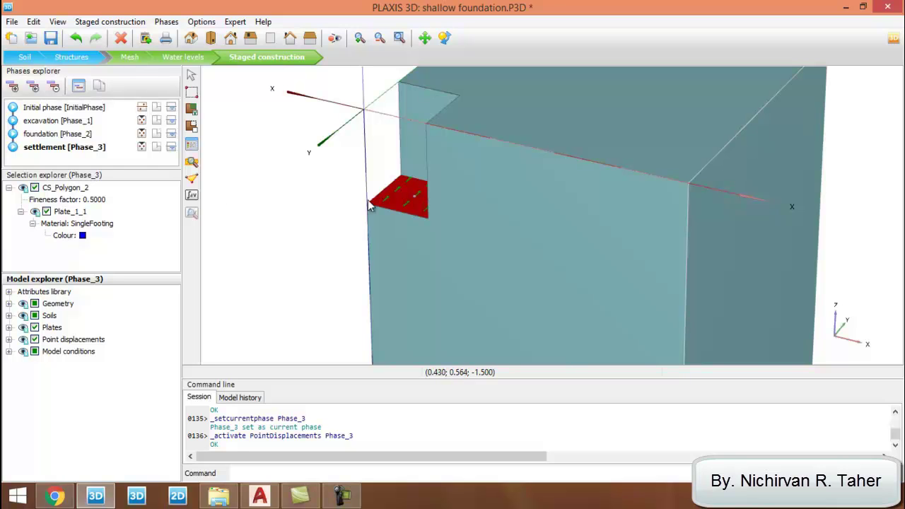
Step: Start selecting points for curves and search for the closest ones to X 0.5, Y 0.5, Z -1.5 m
{"action": "left_click", "coordinate": [193, 180]}
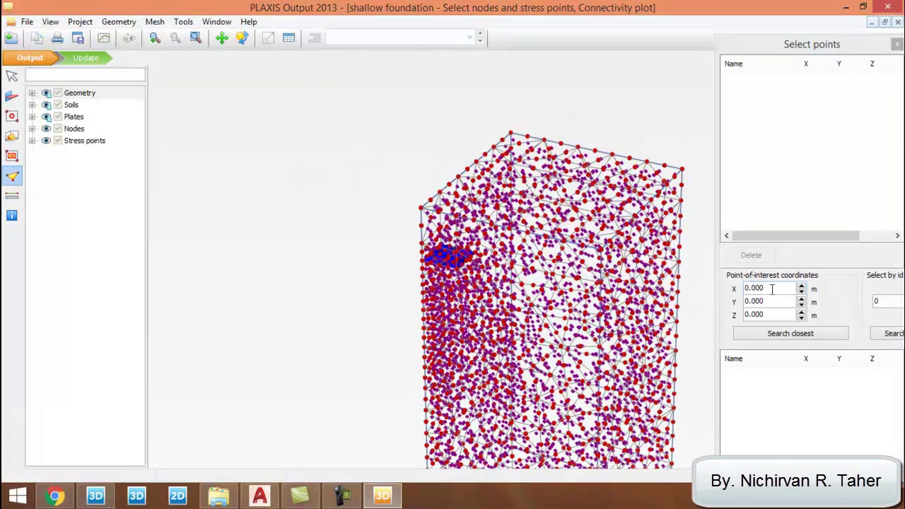
{"action": "left_click_drag", "start_coordinate": [769, 290], "coordinate": [722, 290]}
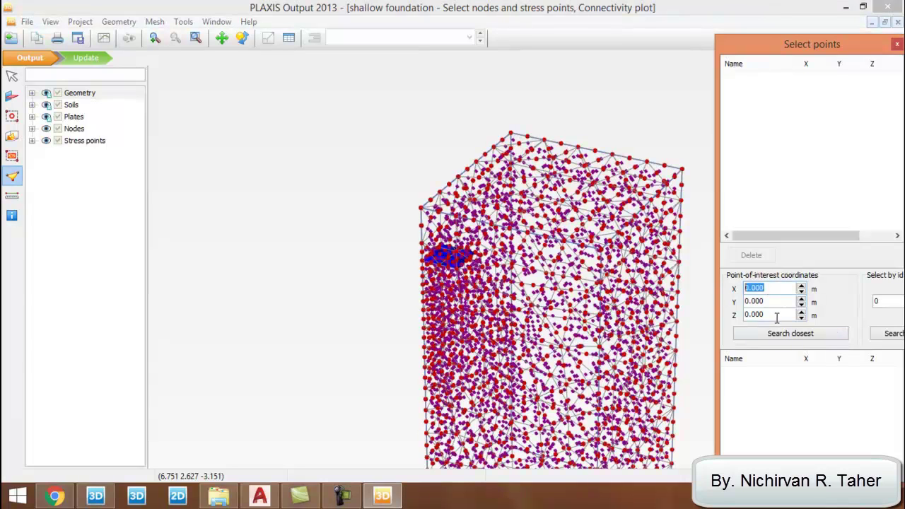
{"action": "type", "text": "0.5"}
{"action": "key", "text": "Tab"}
{"action": "type", "text": "0"}
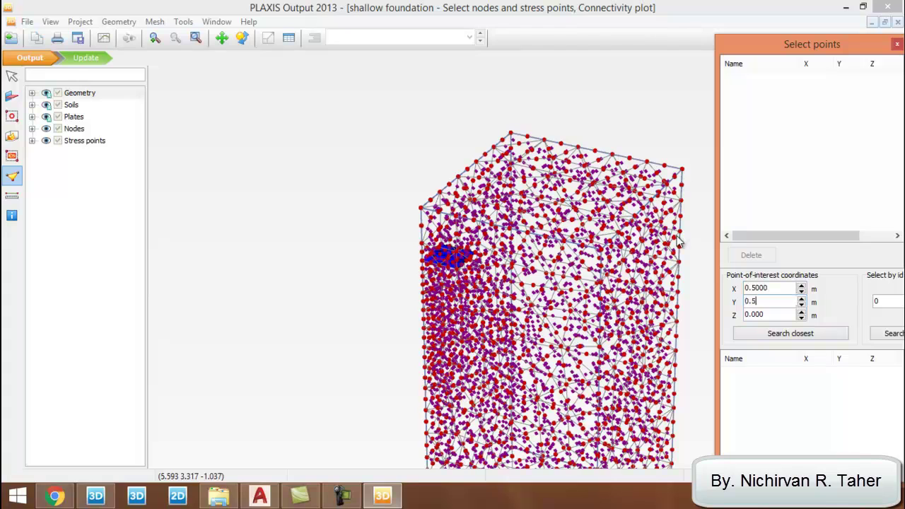
{"action": "key", "text": "Tab"}
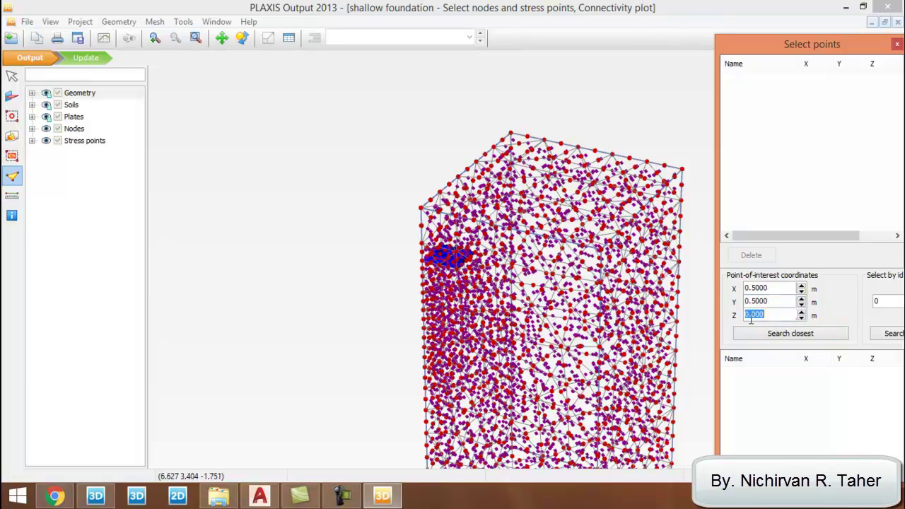
{"action": "type", "text": "-1.5"}
{"action": "left_click", "coordinate": [777, 336]}
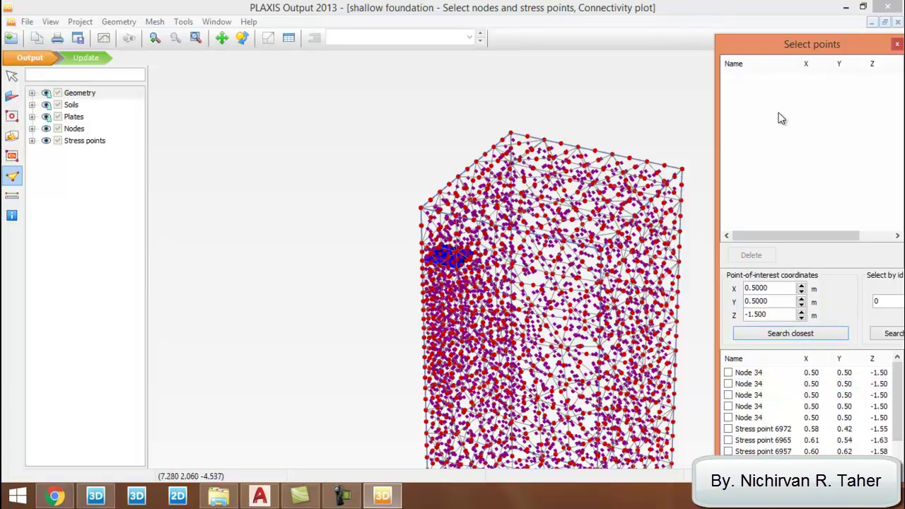
Step: Select Node 34 at the footing plate and a stress point close to the plate as curve points, and update the calculation
{"action": "left_click_drag", "start_coordinate": [752, 56], "coordinate": [719, 57]}
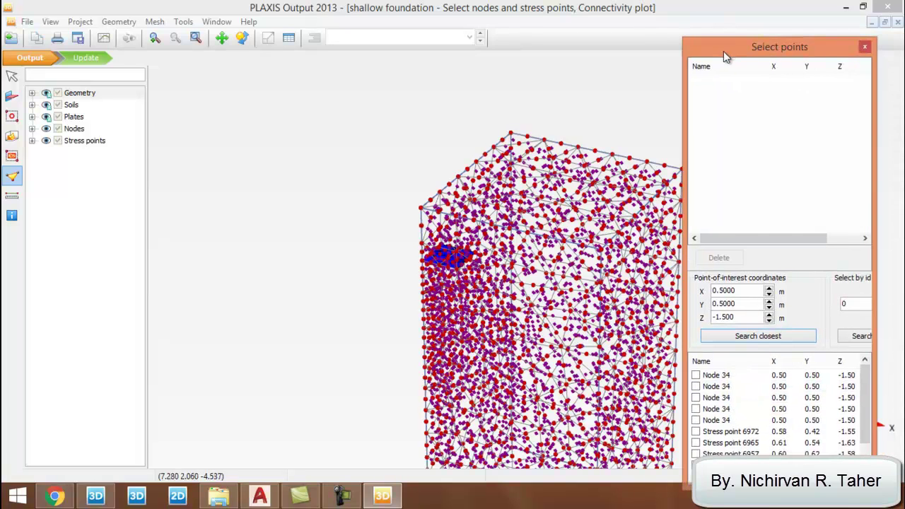
{"action": "left_click", "coordinate": [696, 375]}
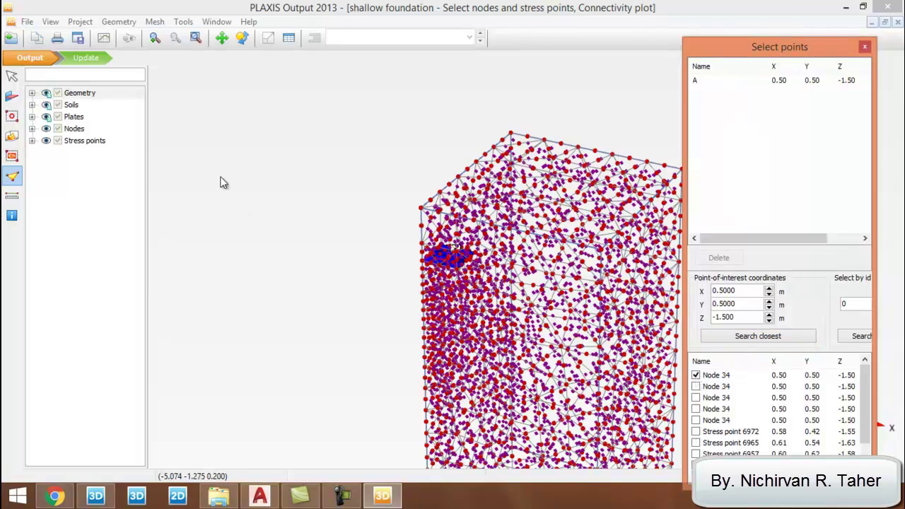
{"action": "left_click", "coordinate": [453, 257]}
{"action": "scroll", "coordinate": [456, 264], "scroll_direction": "up", "scroll_amount": 3}
{"action": "scroll", "coordinate": [457, 263], "scroll_direction": "up", "scroll_amount": 2}
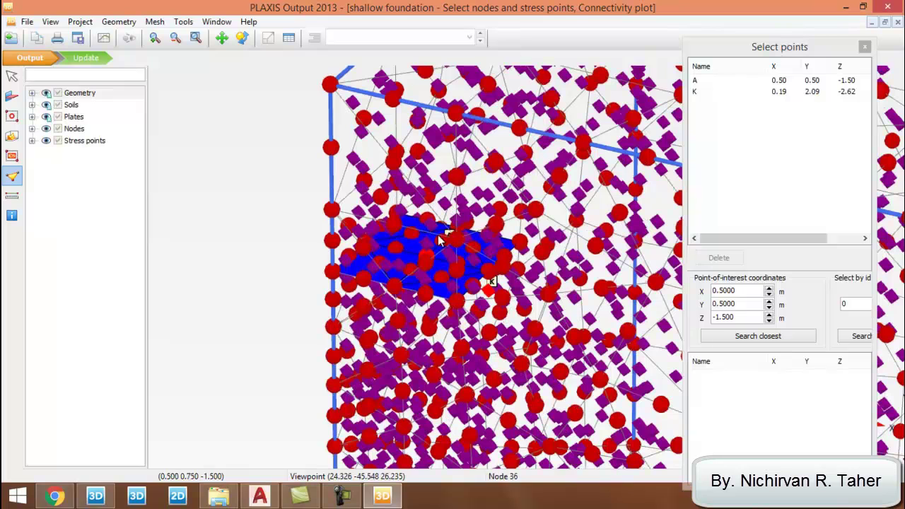
{"action": "left_click", "coordinate": [100, 58]}
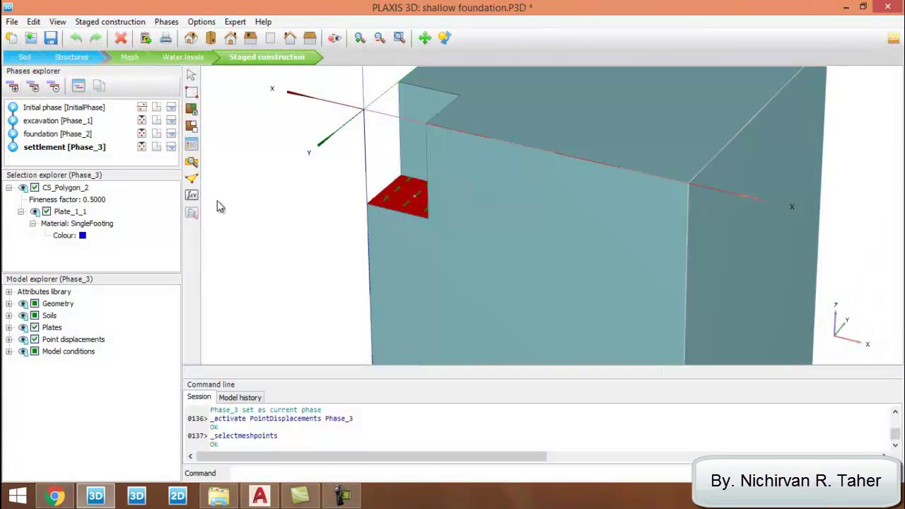
Step: Calculate all construction phases of the foundation model
{"action": "scroll", "coordinate": [456, 152], "scroll_direction": "down", "scroll_amount": 3}
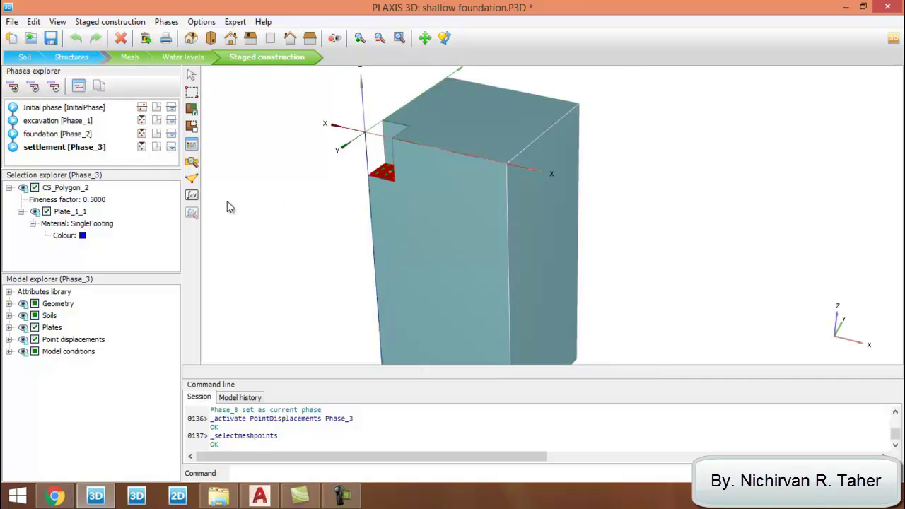
{"action": "left_click", "coordinate": [192, 196]}
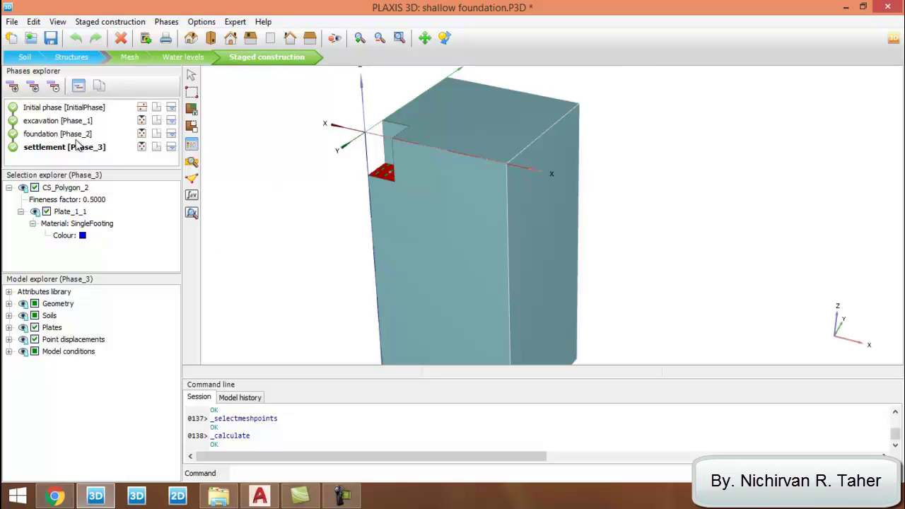
Step: Check the reached values of the settlement phase, including the total force in Z, and close the phase details
{"action": "left_click", "coordinate": [74, 134]}
{"action": "left_click", "coordinate": [53, 149]}
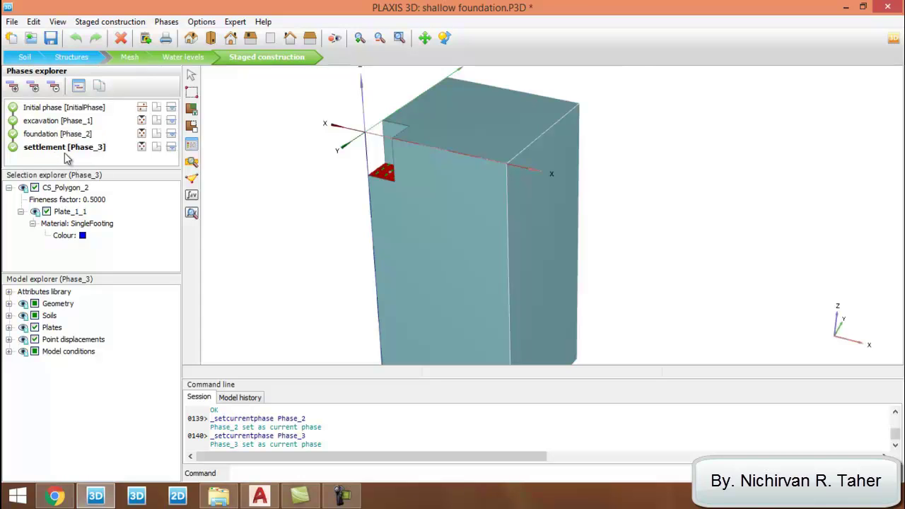
{"action": "left_click", "coordinate": [79, 86]}
{"action": "left_click_drag", "start_coordinate": [699, 177], "coordinate": [693, 346]}
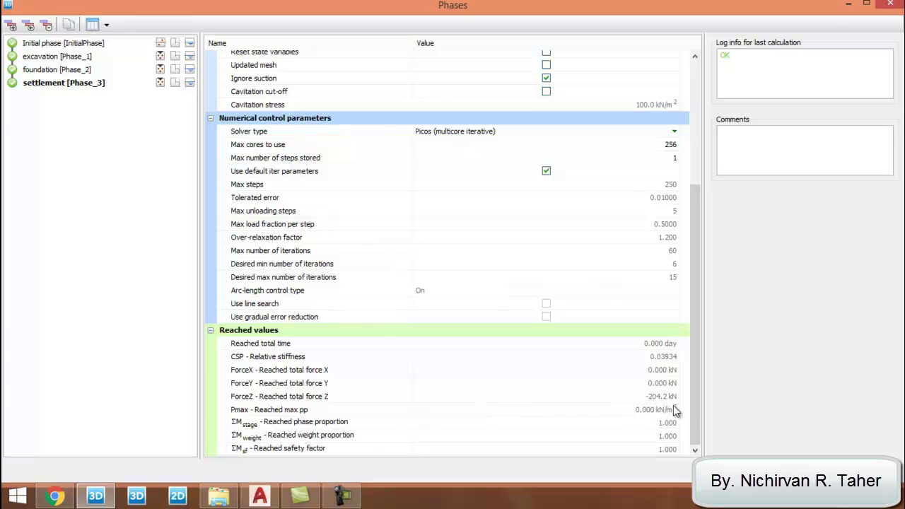
{"action": "key", "text": "Escape"}
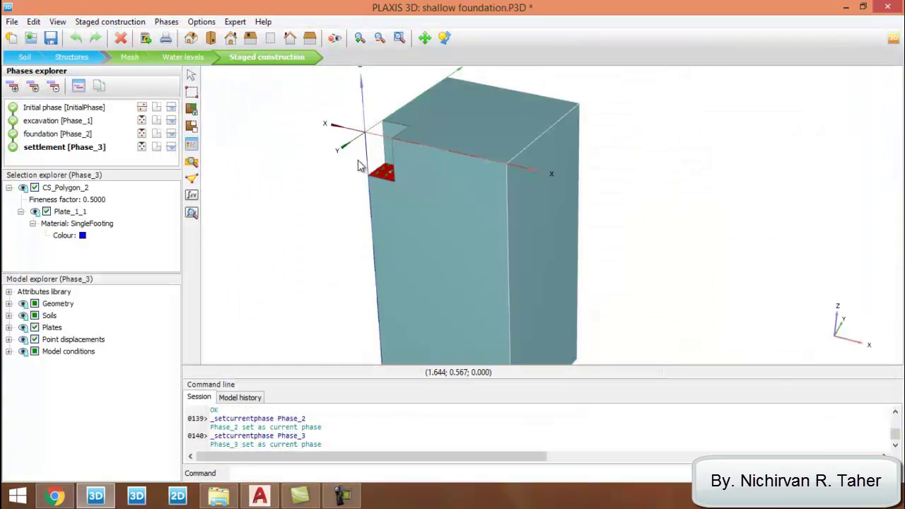
Step: View the calculation results of the settlement phase in PLAXIS Output and display the total displacements u_z
{"action": "left_click", "coordinate": [192, 213]}
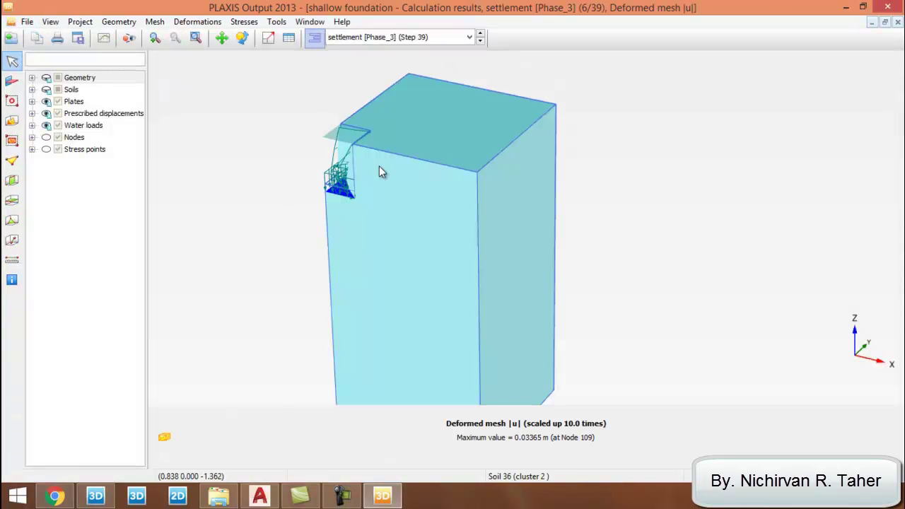
{"action": "left_click", "coordinate": [198, 22]}
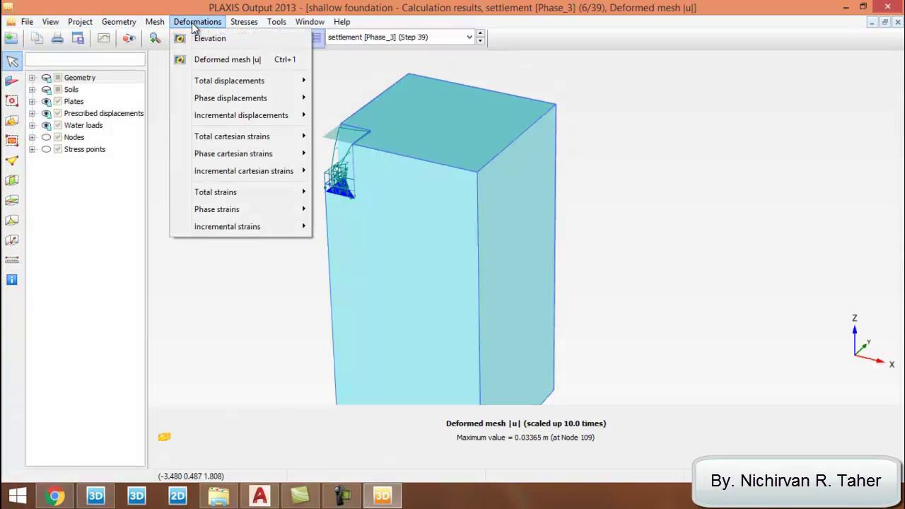
{"action": "mouse_move", "coordinate": [235, 90]}
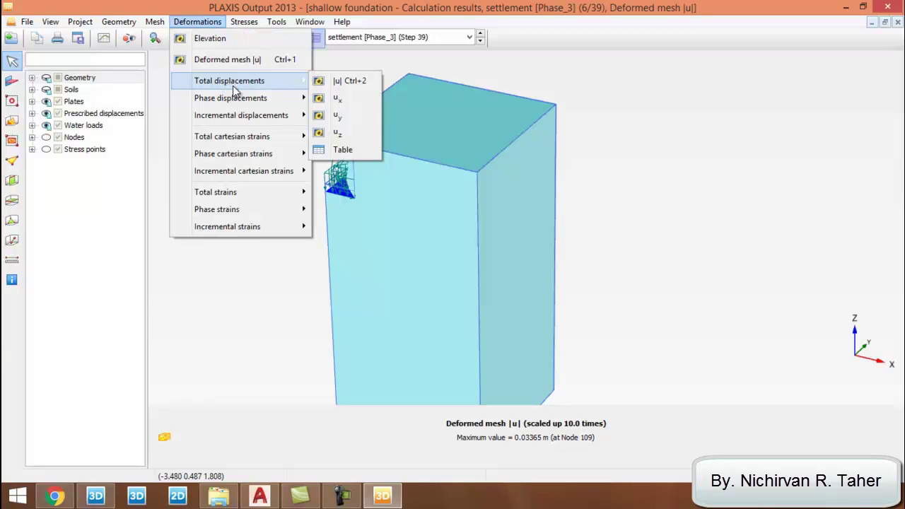
{"action": "left_click", "coordinate": [344, 135]}
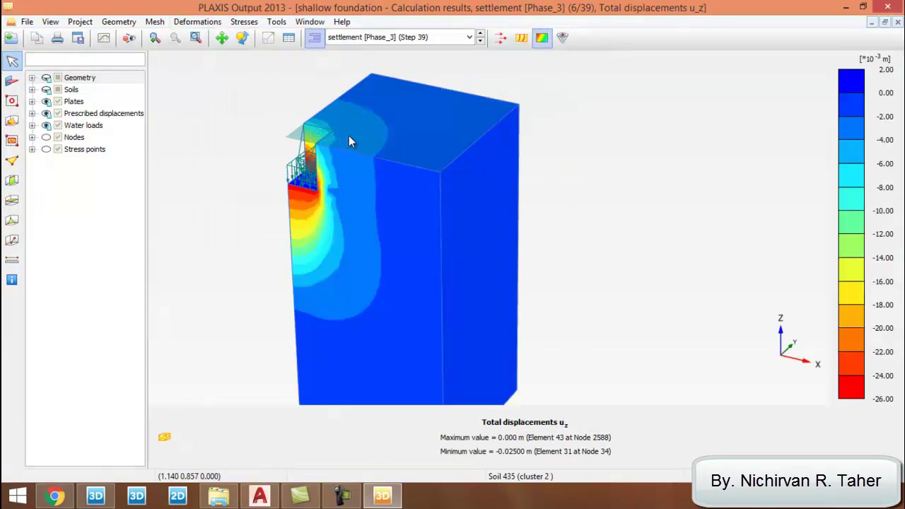
Step: Examine the vertical displacements around the footing as contour lines, and return to the shaded display
{"action": "left_click", "coordinate": [241, 39]}
{"action": "mouse_move", "coordinate": [299, 225]}
{"action": "left_mouse_down"}
{"action": "mouse_move", "coordinate": [410, 225]}
{"action": "mouse_move", "coordinate": [347, 177]}
{"action": "mouse_move", "coordinate": [414, 274]}
{"action": "mouse_move", "coordinate": [311, 253]}
{"action": "mouse_move", "coordinate": [286, 232]}
{"action": "mouse_move", "coordinate": [320, 227]}
{"action": "mouse_move", "coordinate": [511, 249]}
{"action": "mouse_move", "coordinate": [414, 251]}
{"action": "mouse_move", "coordinate": [354, 240]}
{"action": "mouse_move", "coordinate": [393, 212]}
{"action": "mouse_move", "coordinate": [320, 257]}
{"action": "mouse_move", "coordinate": [460, 256]}
{"action": "mouse_move", "coordinate": [558, 241]}
{"action": "mouse_move", "coordinate": [346, 229]}
{"action": "mouse_move", "coordinate": [388, 227]}
{"action": "left_mouse_up"}
{"action": "left_click", "coordinate": [521, 37]}
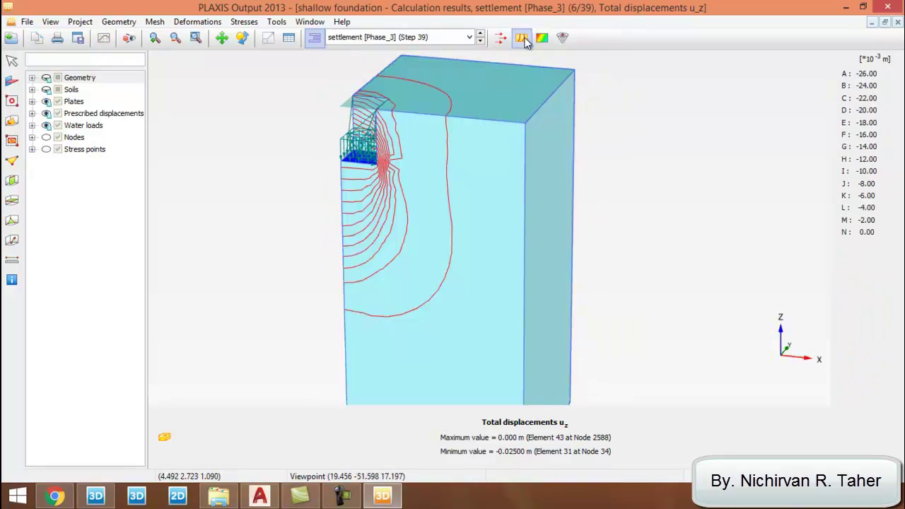
{"action": "left_click", "coordinate": [542, 38]}
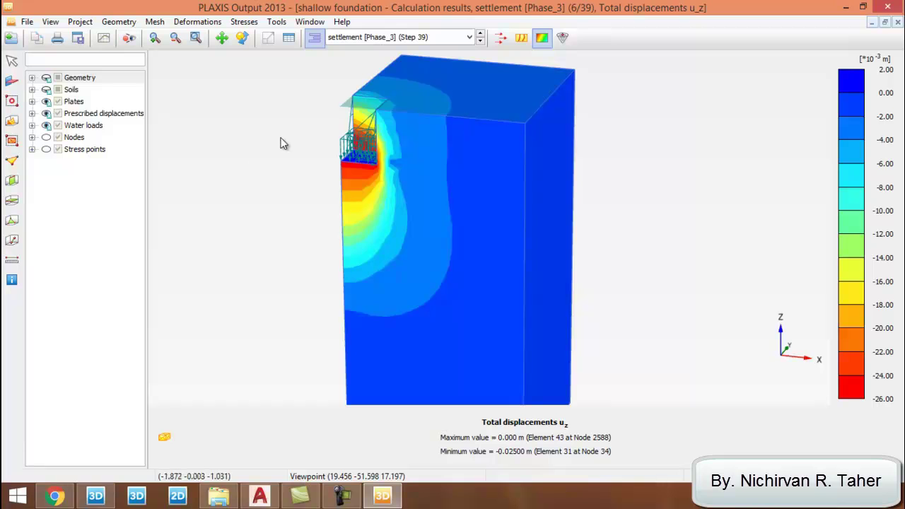
Step: Start a new chart in the curves manager with the project force Fz on the X-axis
{"action": "left_click", "coordinate": [104, 41]}
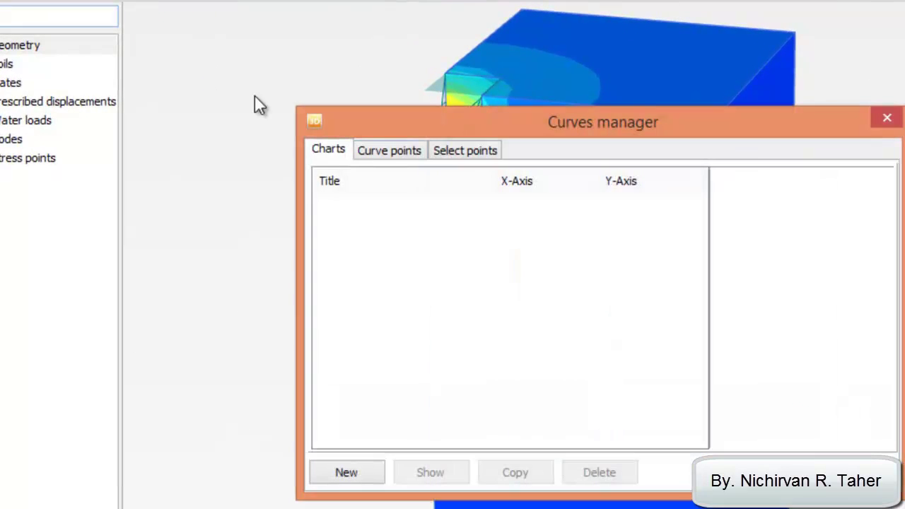
{"action": "left_click", "coordinate": [346, 475]}
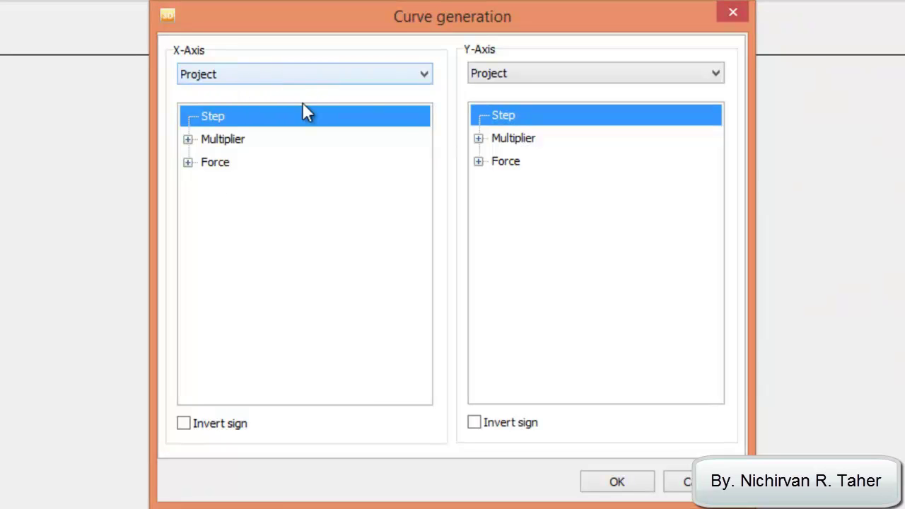
{"action": "left_click", "coordinate": [187, 162]}
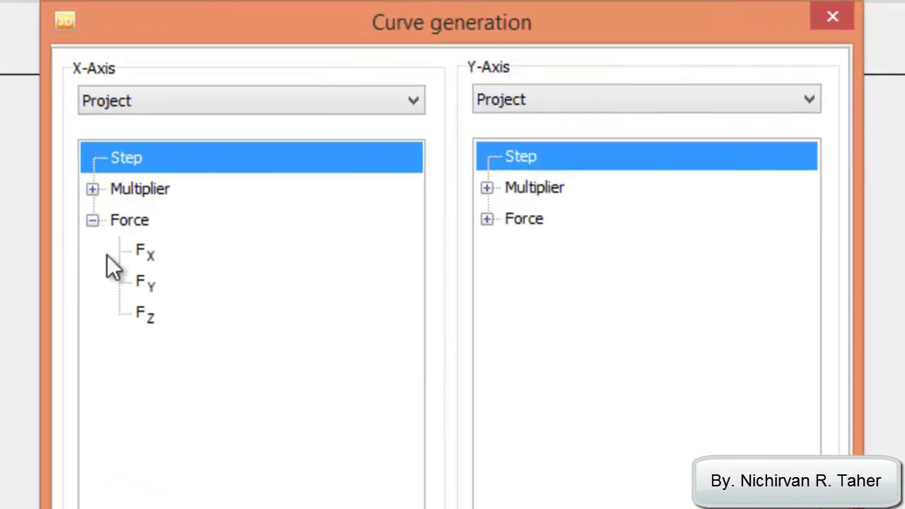
{"action": "left_click", "coordinate": [136, 320]}
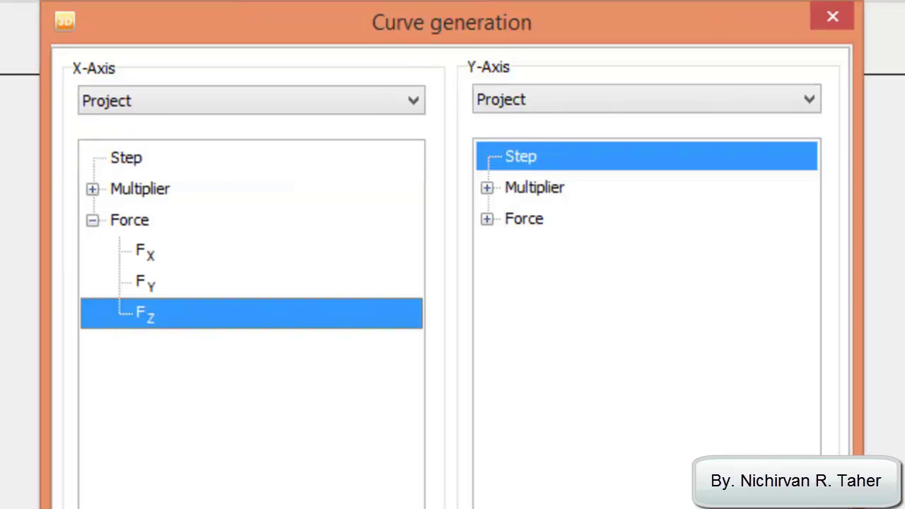
Step: Plot the total displacement u_z of point A (0.50 / 0.50 / -1.50) on the Y-axis, inverting the X-axis sign, and generate the chart
{"action": "left_click", "coordinate": [536, 101]}
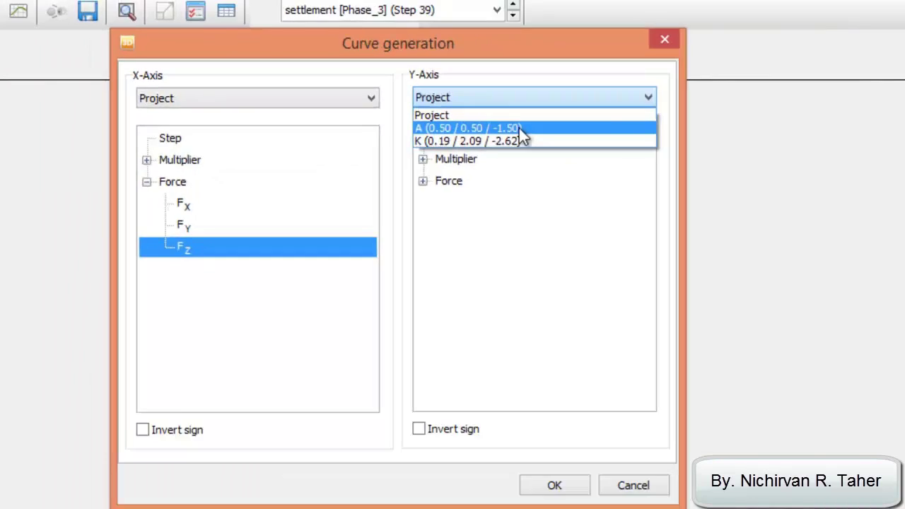
{"action": "left_click", "coordinate": [600, 144]}
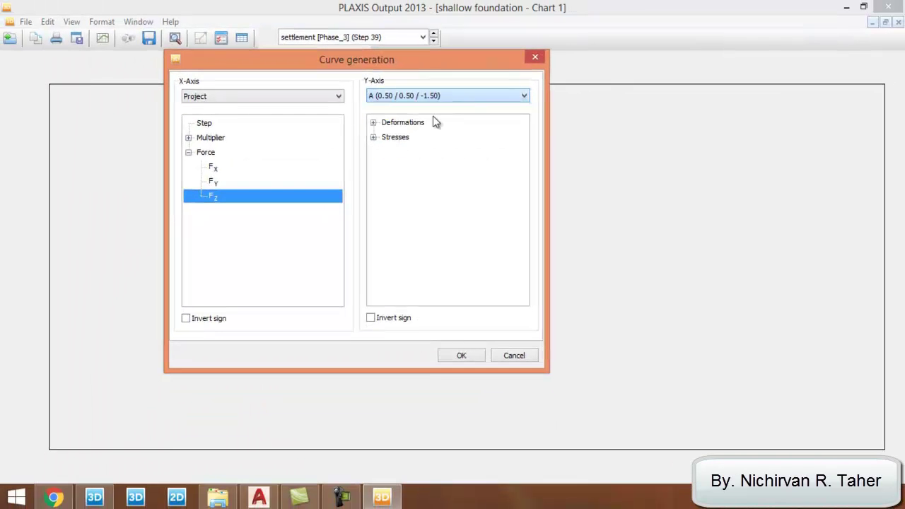
{"action": "left_click", "coordinate": [374, 123]}
{"action": "left_click", "coordinate": [385, 152]}
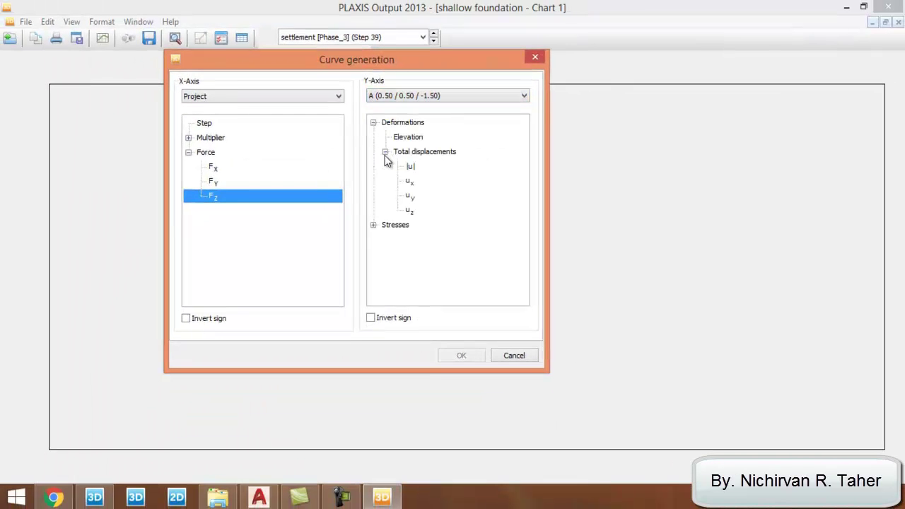
{"action": "left_click", "coordinate": [410, 210]}
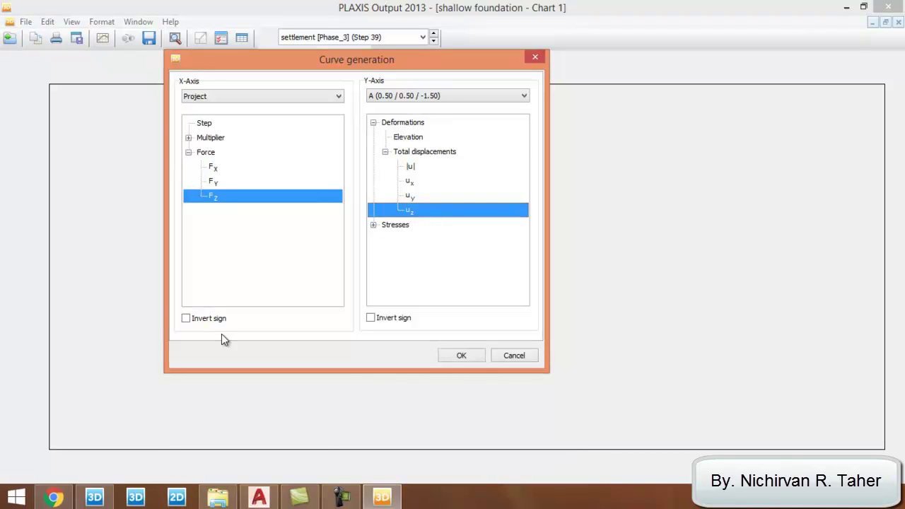
{"action": "left_click", "coordinate": [187, 320]}
{"action": "left_click", "coordinate": [461, 356]}
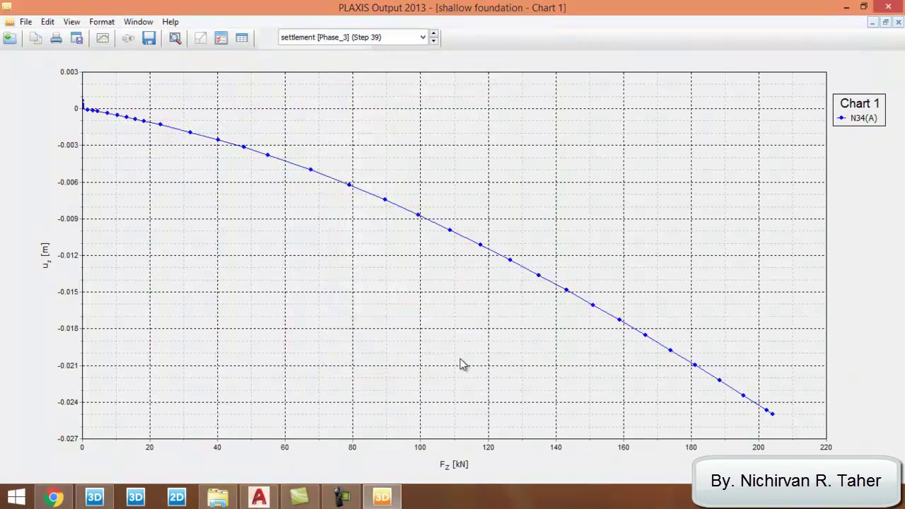